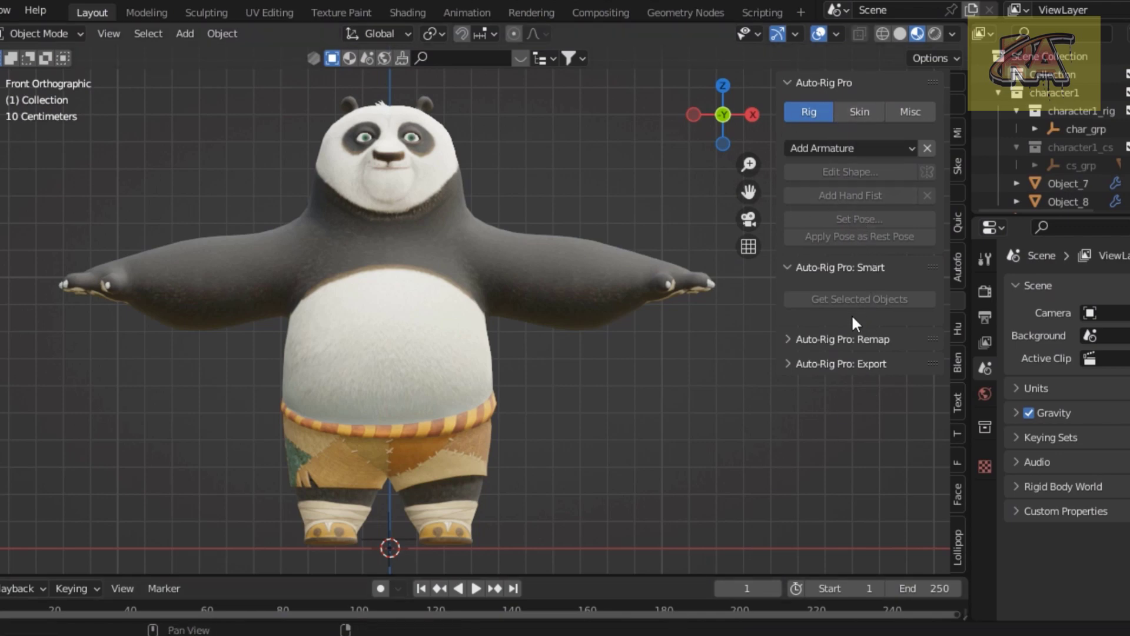
# Zoom the viewport and click the panda to select body meshes Object_7 and Object_8
pyautogui.scroll(-1, 549, 288)
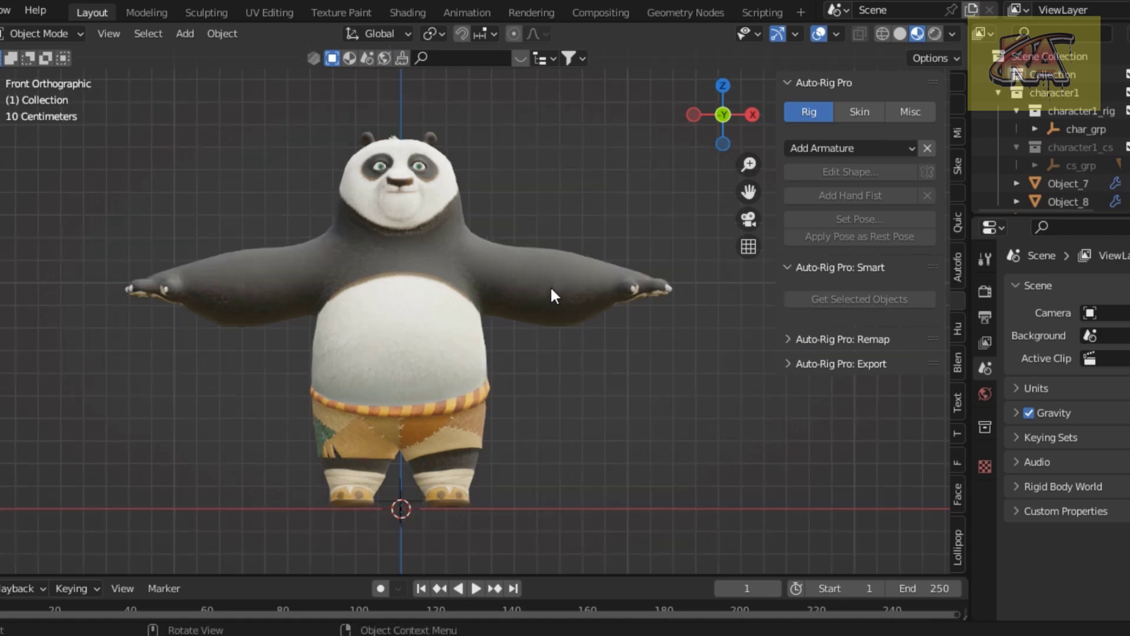
pyautogui.scroll(-1, 552, 294)
pyautogui.scroll(2, 551, 288)
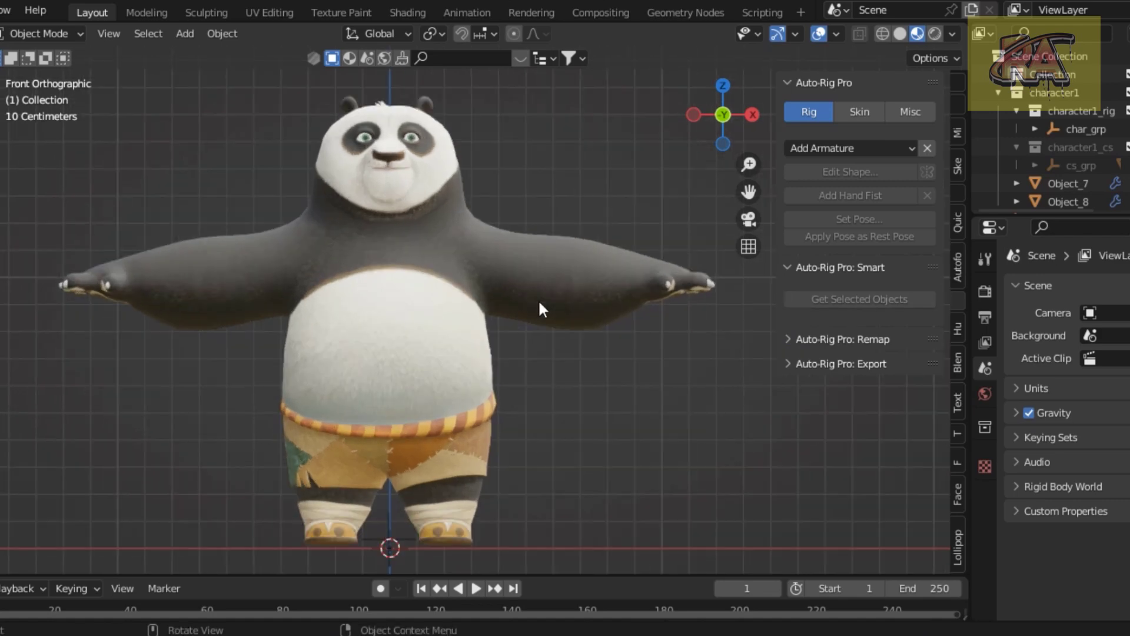
pyautogui.click(486, 315)
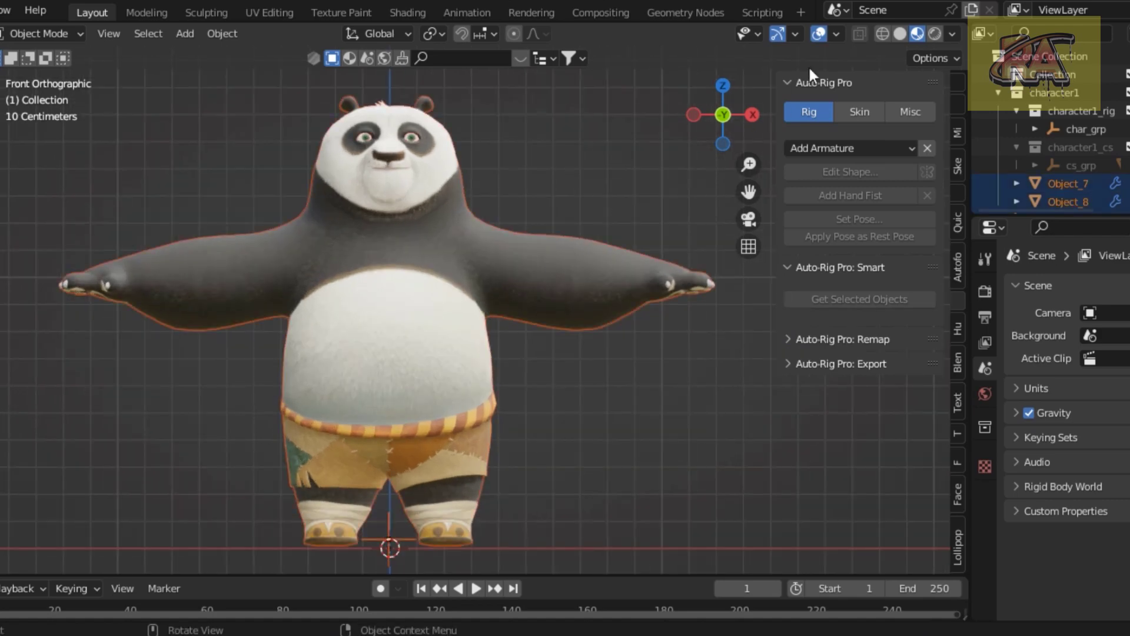
# With X-ray on, load the meshes into Auto-Rig Pro Smart as Full Body, then use Material Preview
pyautogui.click(875, 33)
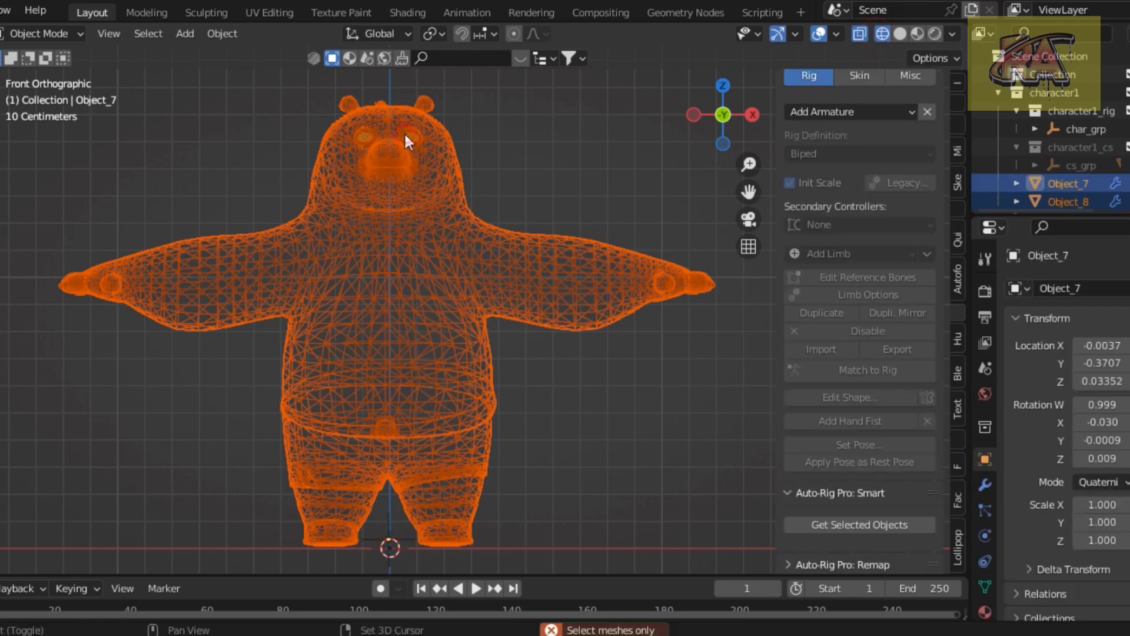
pyautogui.click(828, 527)
pyautogui.click(796, 590)
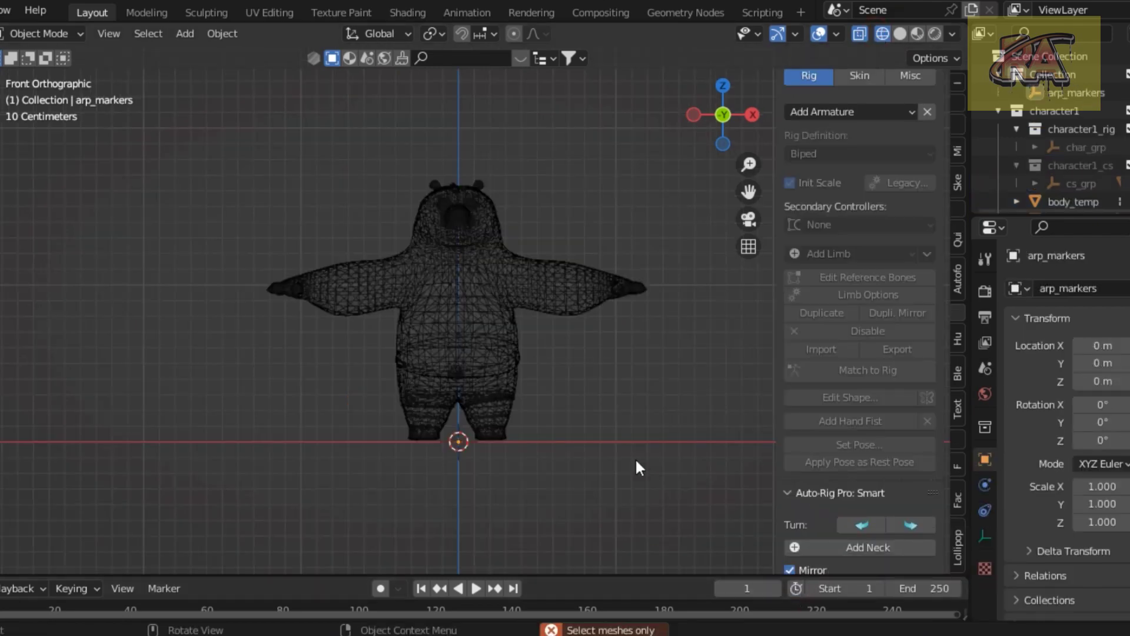
pyautogui.click(918, 32)
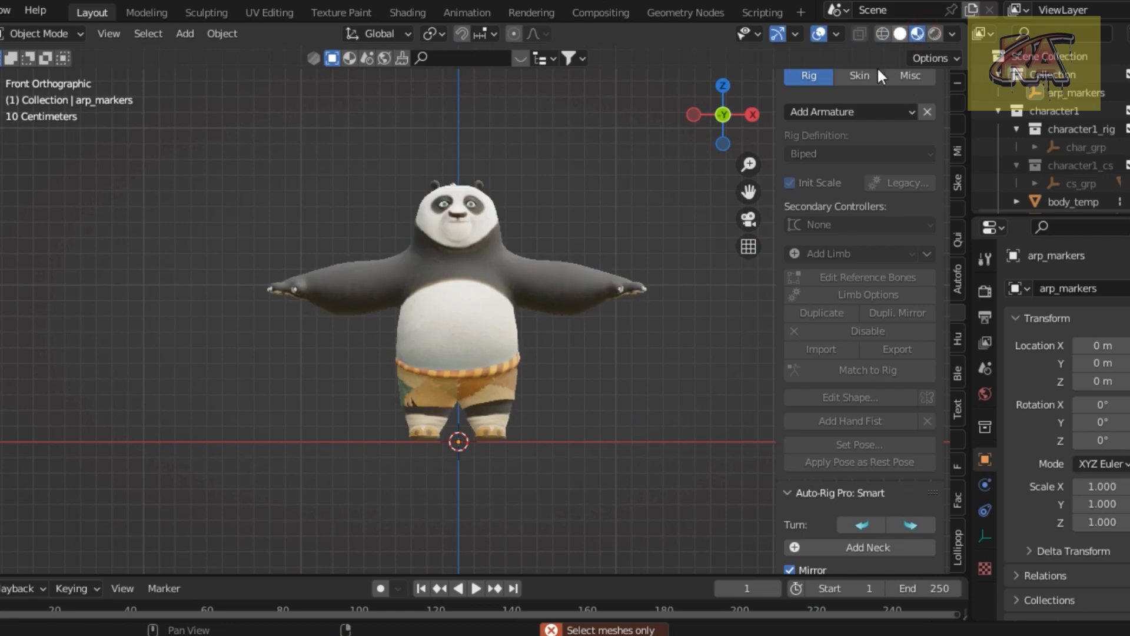
# Add the neck marker at the panda's neck and adjust it from the side view
pyautogui.click(834, 543)
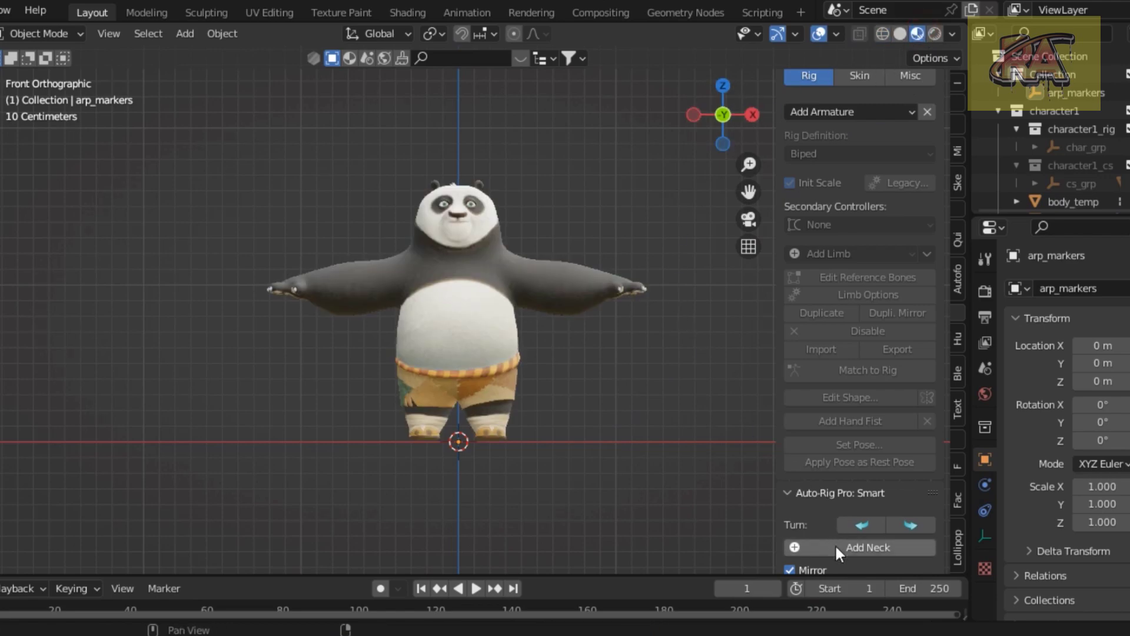
pyautogui.click(584, 245)
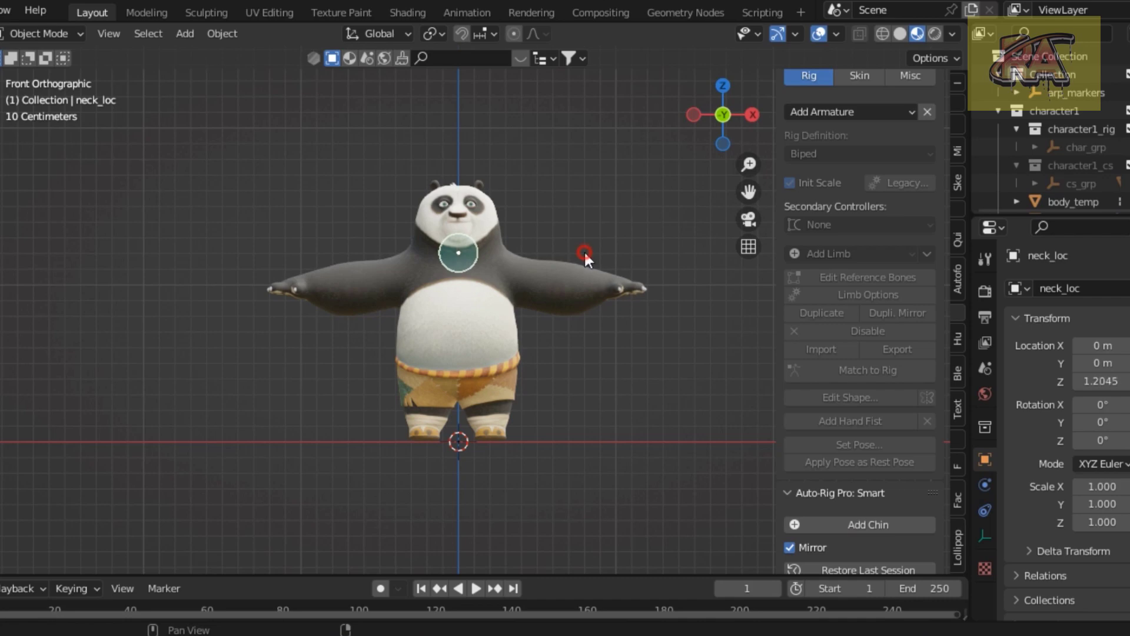
pyautogui.press('KP_3')
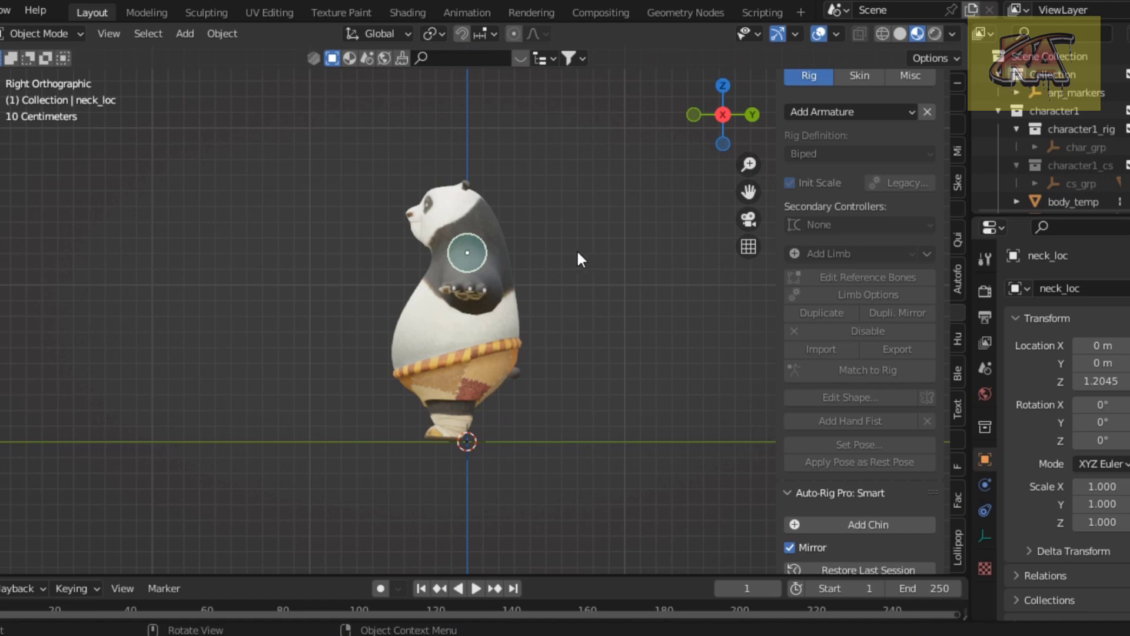
pyautogui.press('g')
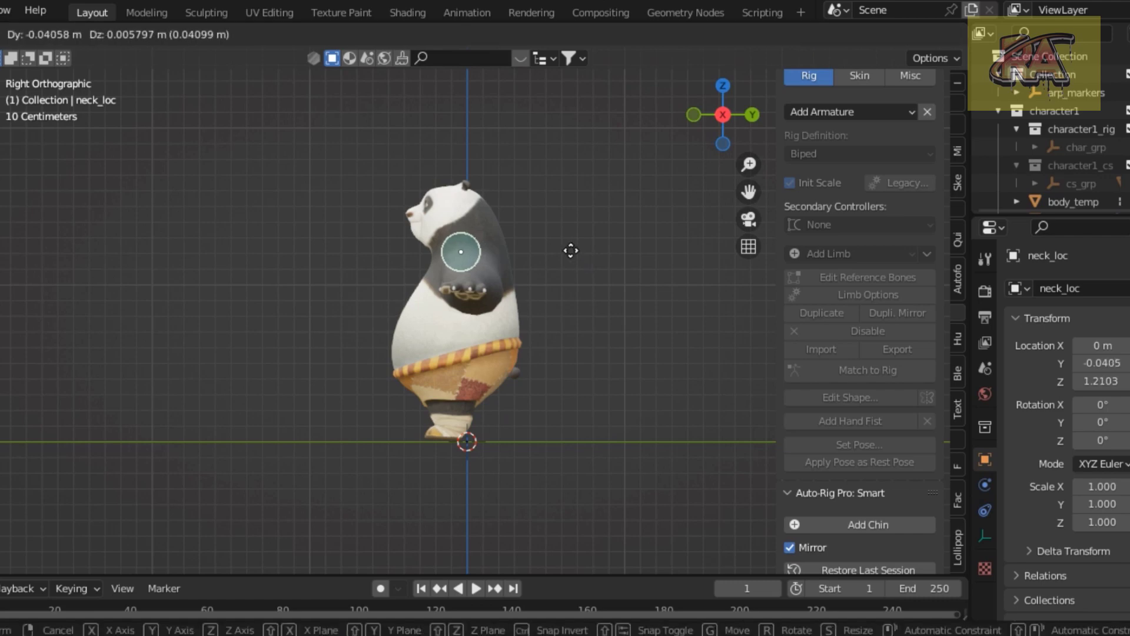
pyautogui.click(572, 249)
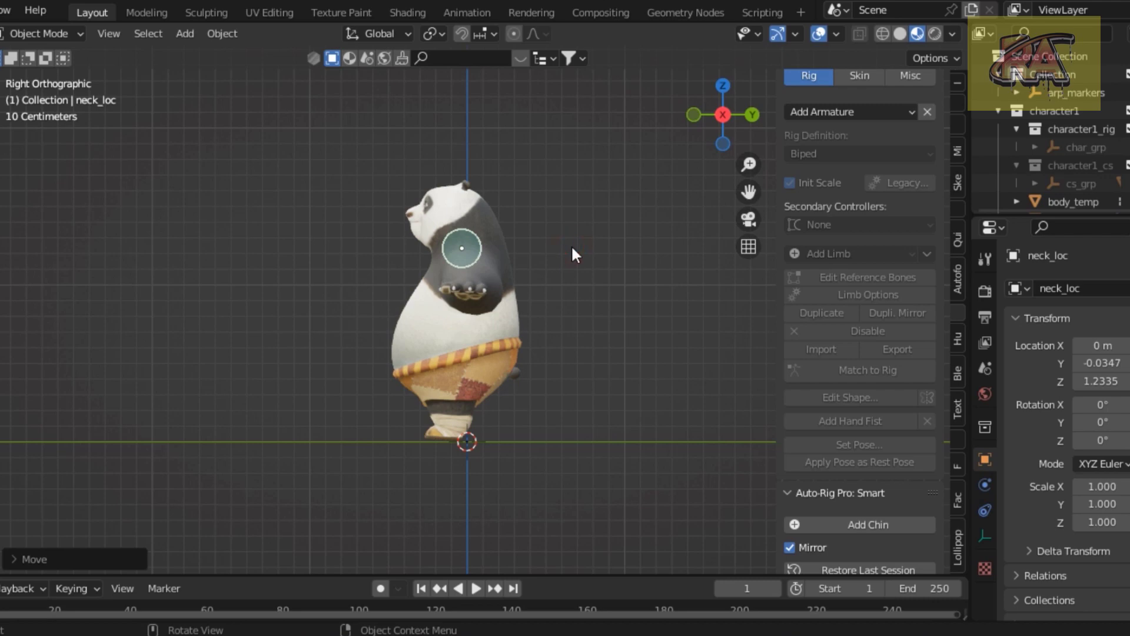
# Add the chin marker, move it toward the face from the side, and return to front view
pyautogui.click(818, 524)
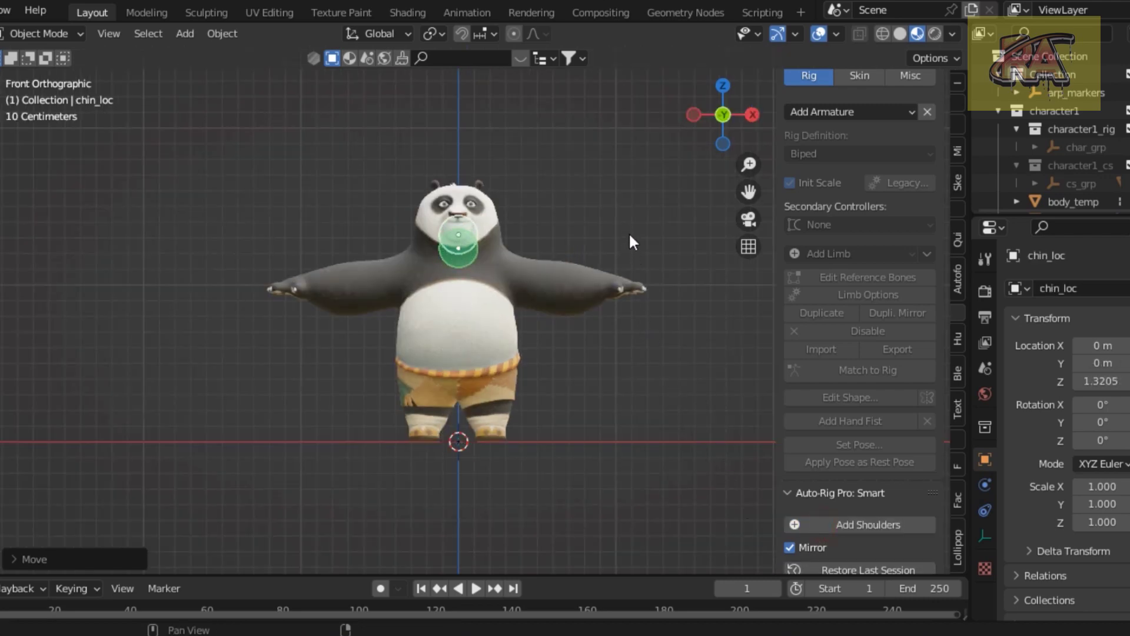
pyautogui.press('KP_3')
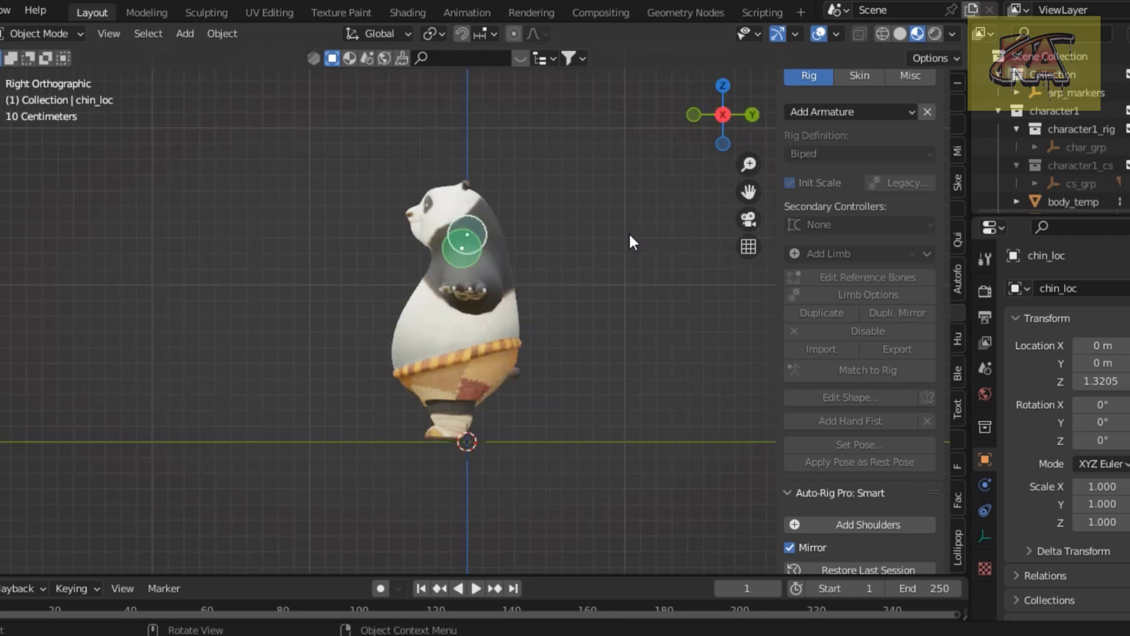
pyautogui.press('g')
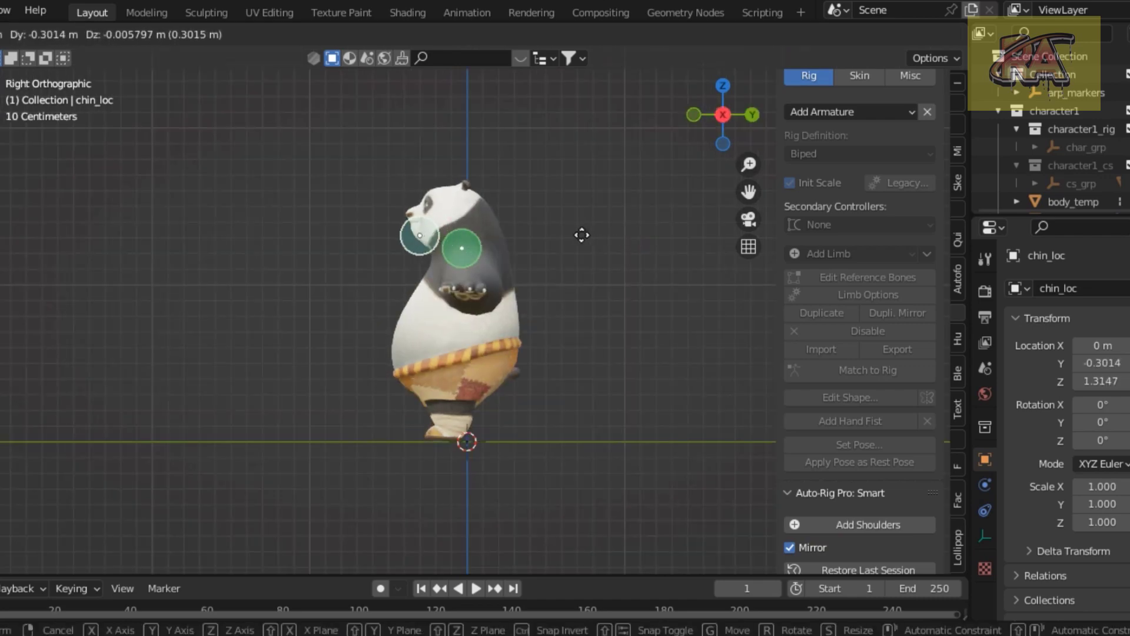
pyautogui.click(581, 235)
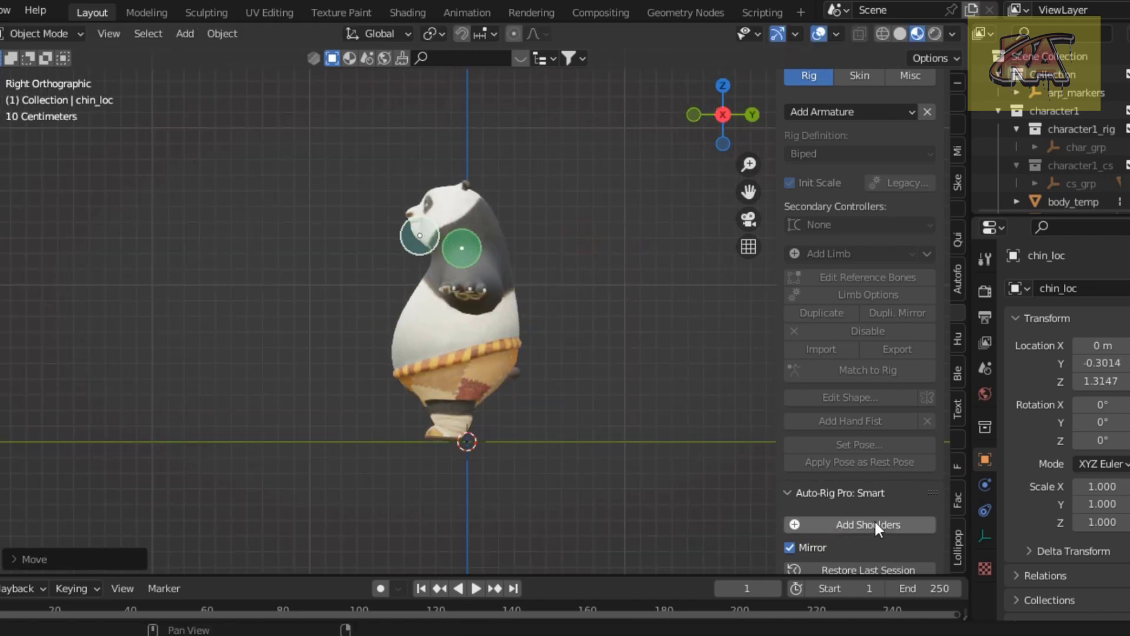
pyautogui.press('KP_1')
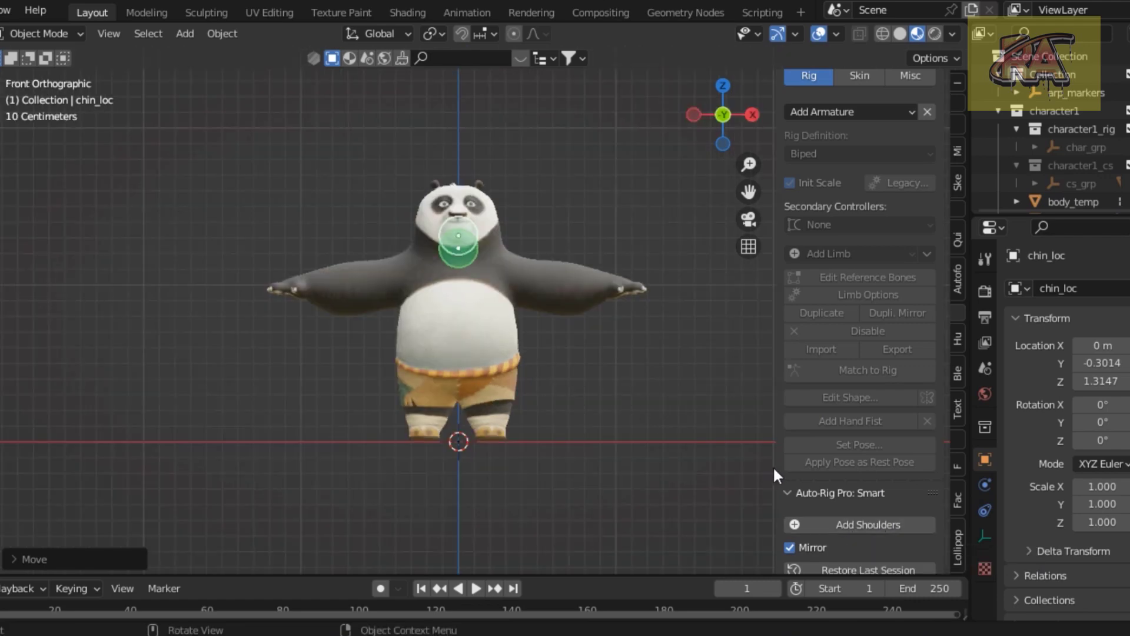
# Add the mirrored shoulder markers and check them from the top view
pyautogui.click(835, 526)
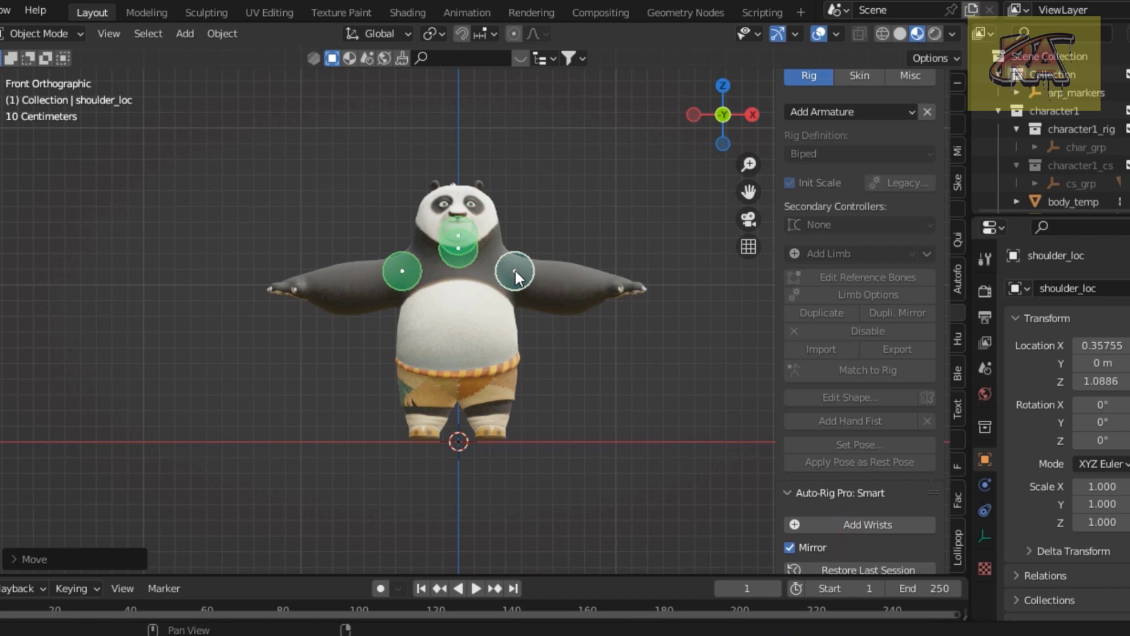
pyautogui.click(514, 269)
pyautogui.press('KP_7')
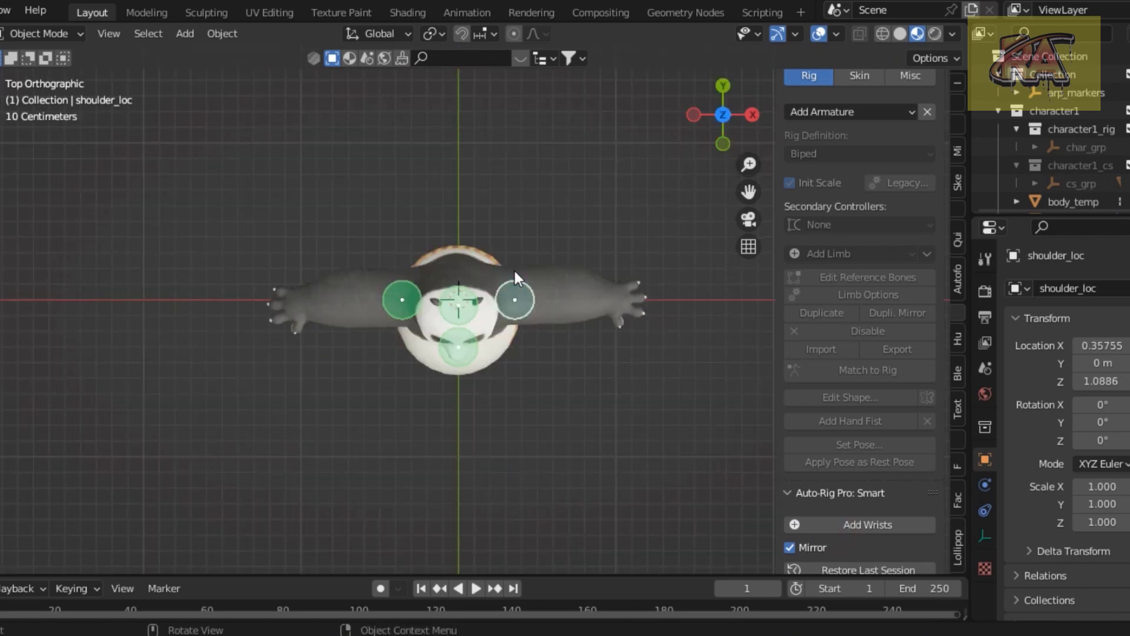
pyautogui.scroll(1, 518, 278)
pyautogui.scroll(3, 524, 291)
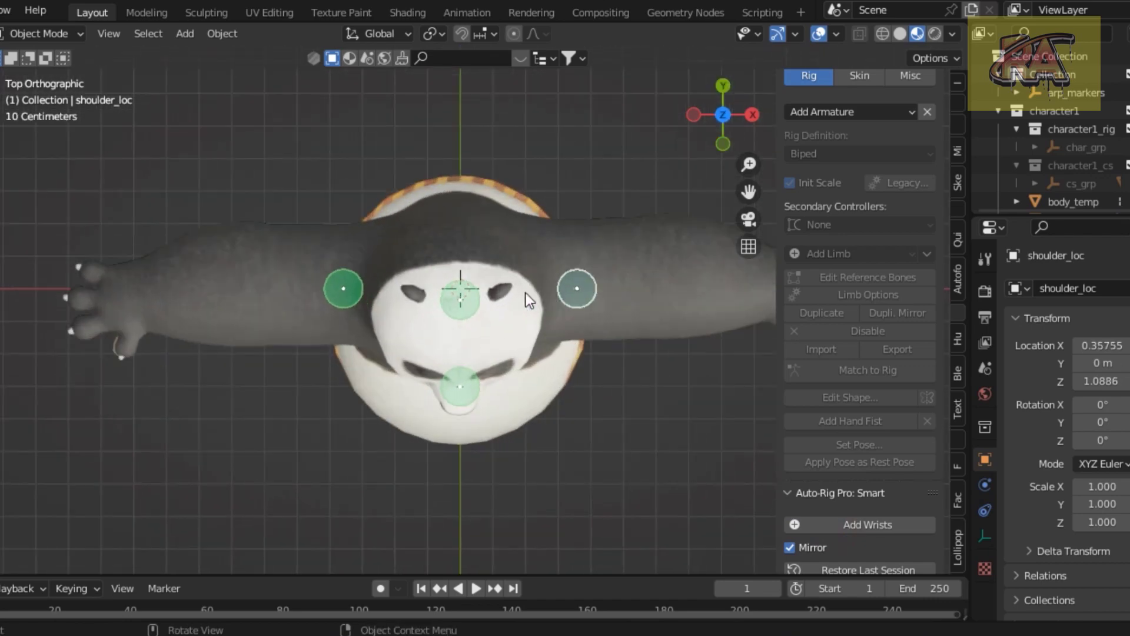
pyautogui.scroll(-2, 525, 292)
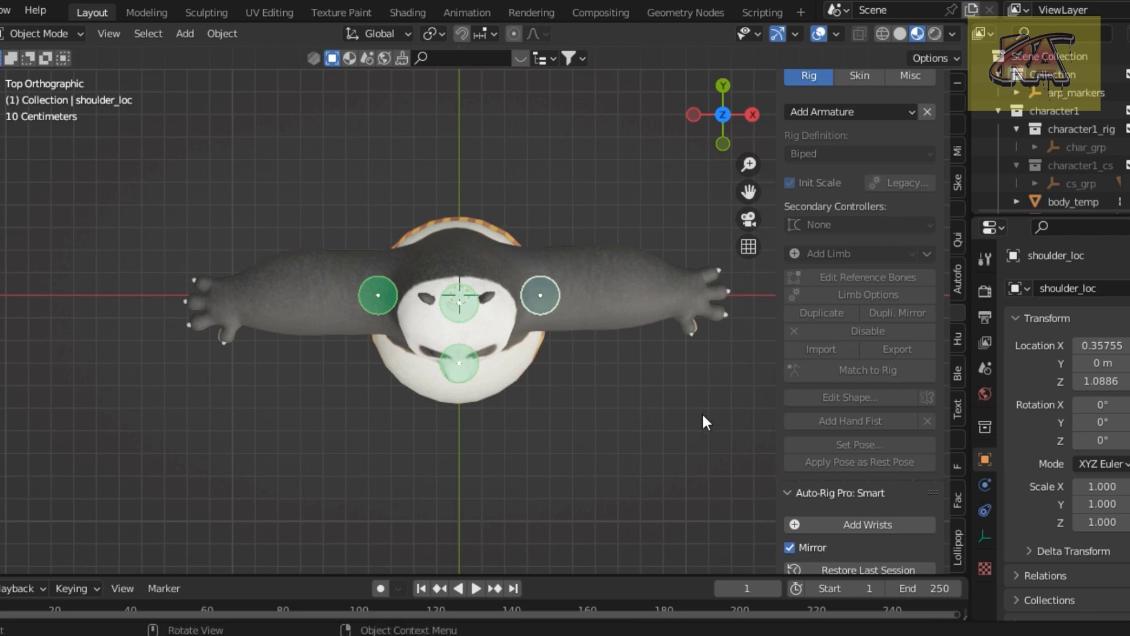
pyautogui.press('KP_1')
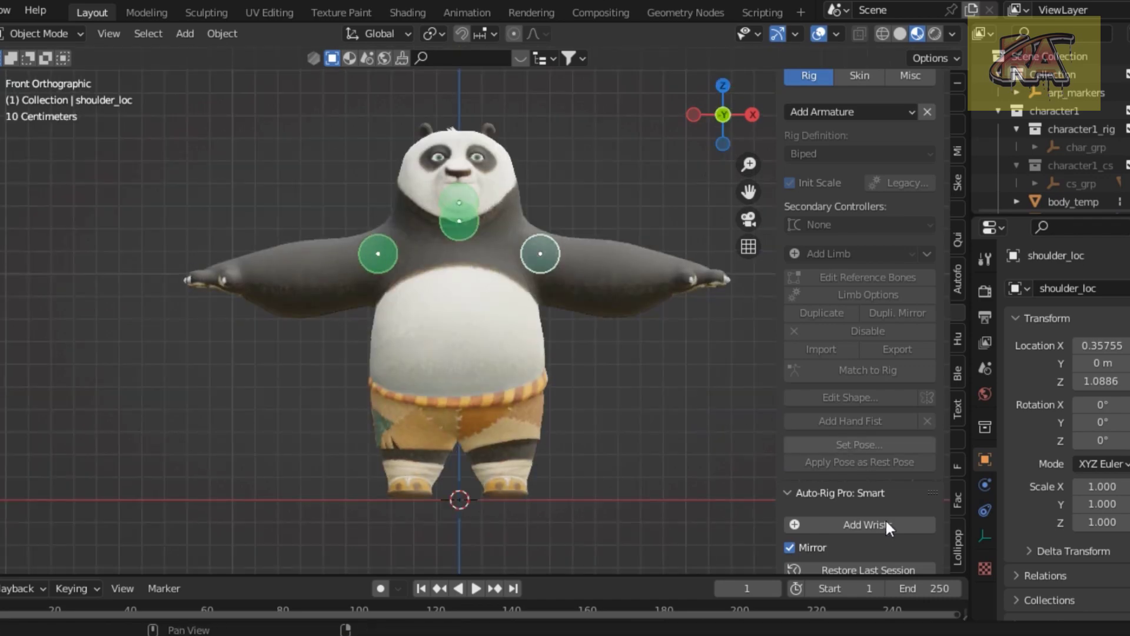
# Add the mirrored wrist markers at the hands and nudge them into place from above
pyautogui.click(886, 520)
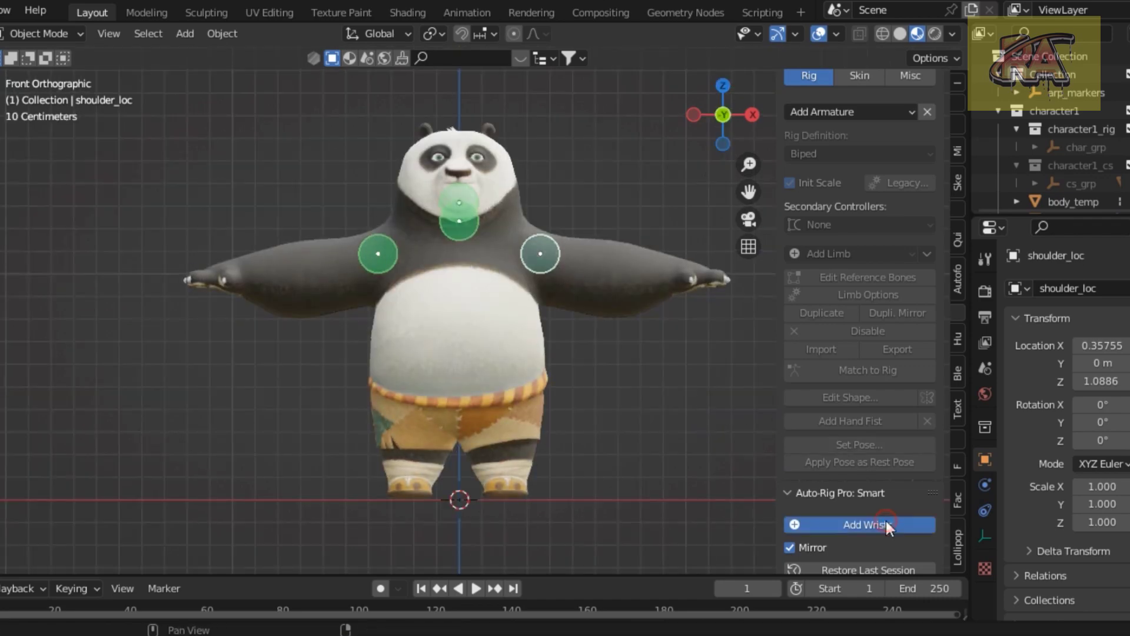
pyautogui.click(668, 269)
pyautogui.press('KP_7')
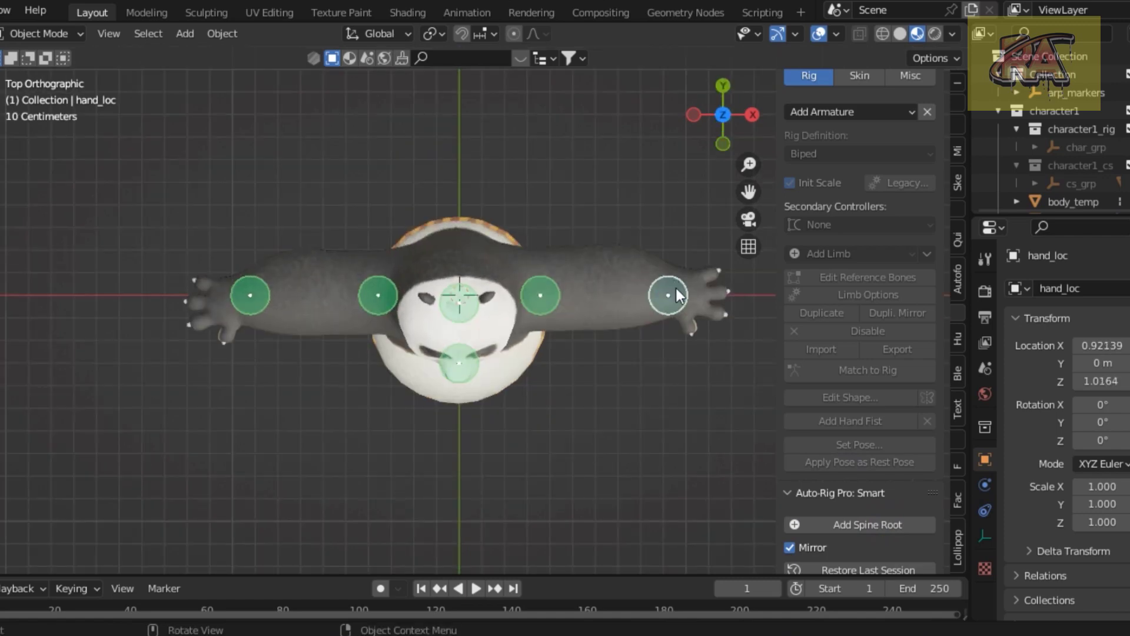
pyautogui.press('g')
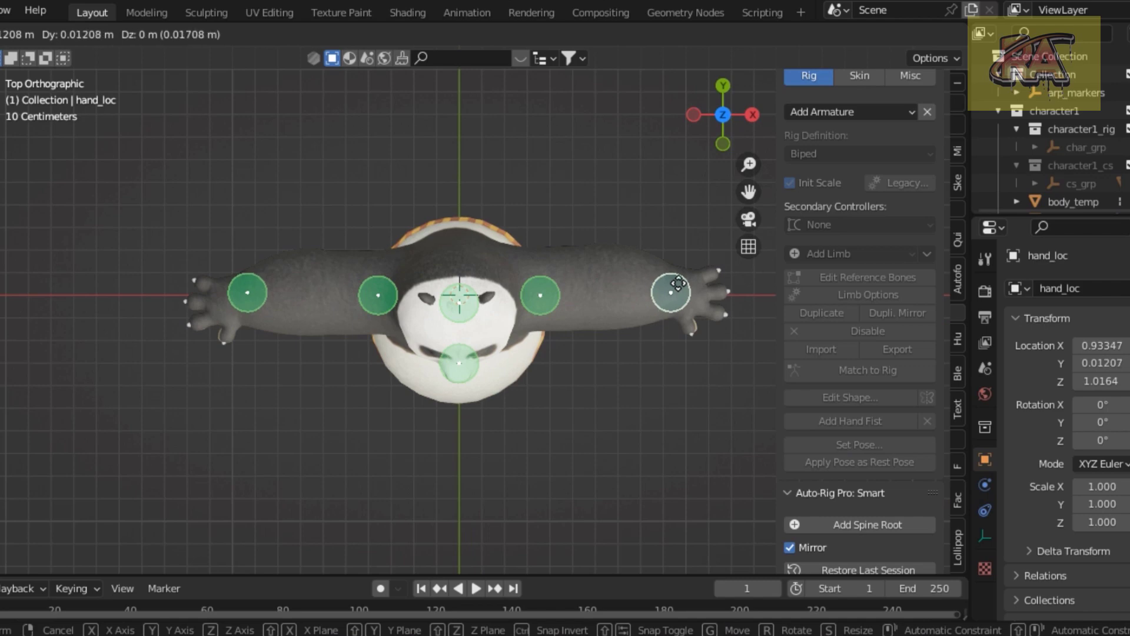
pyautogui.click(678, 283)
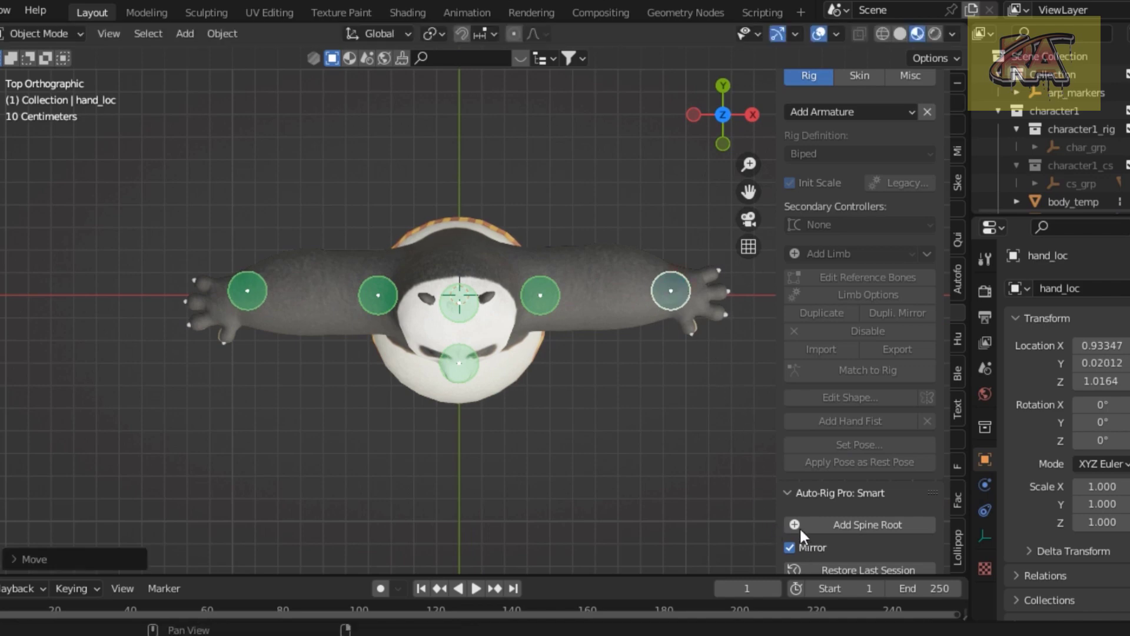
pyautogui.press('KP_1')
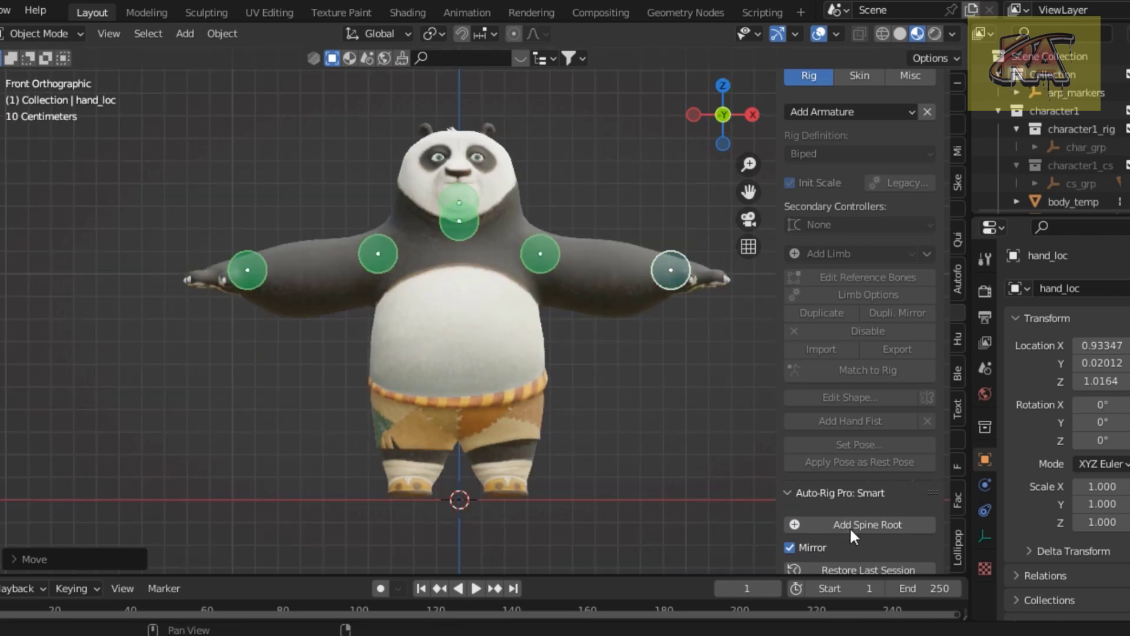
# Add the spine root marker at the hips and adjust it into the belly from the side
pyautogui.click(852, 527)
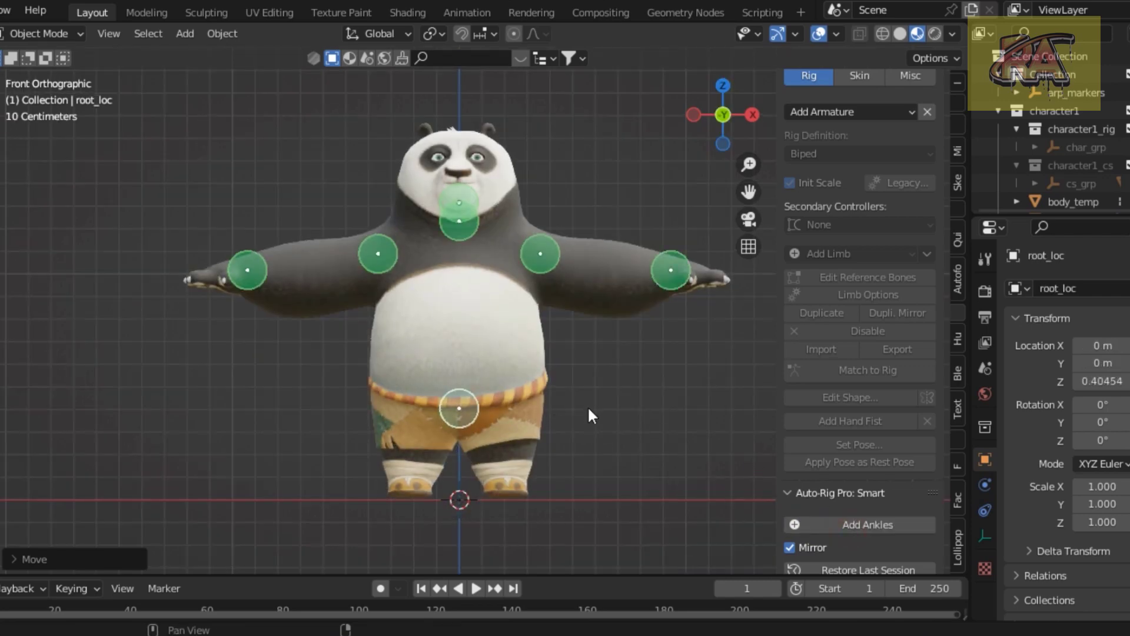
pyautogui.moveTo(590, 416); pyautogui.dragTo(591, 417, button='middle')
pyautogui.press('KP_3')
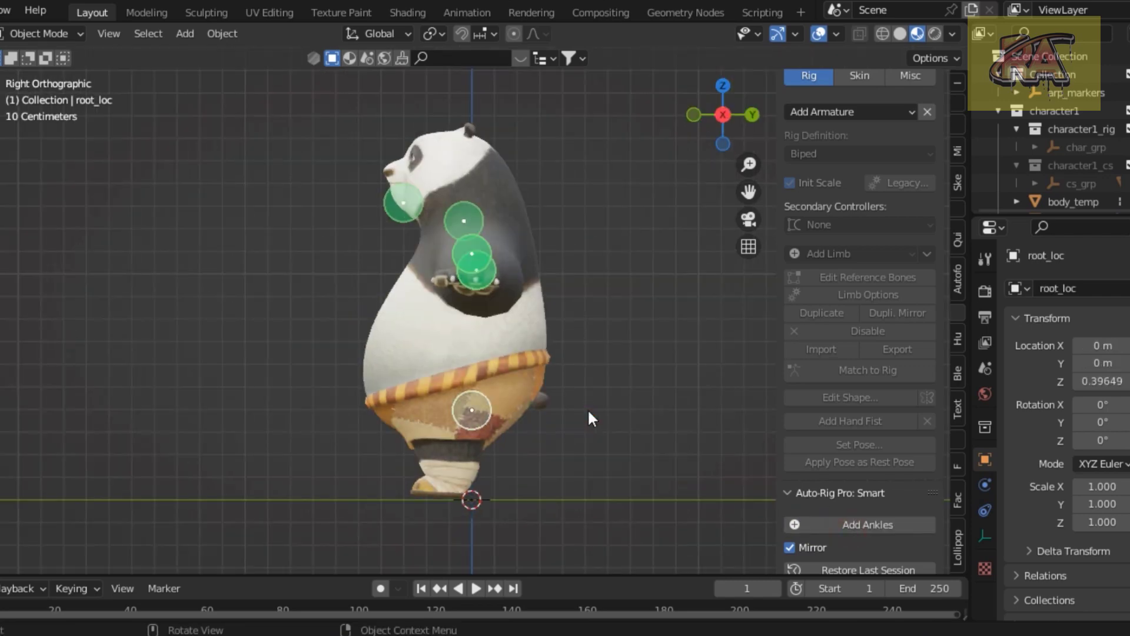
pyautogui.press('g')
pyautogui.click(579, 409)
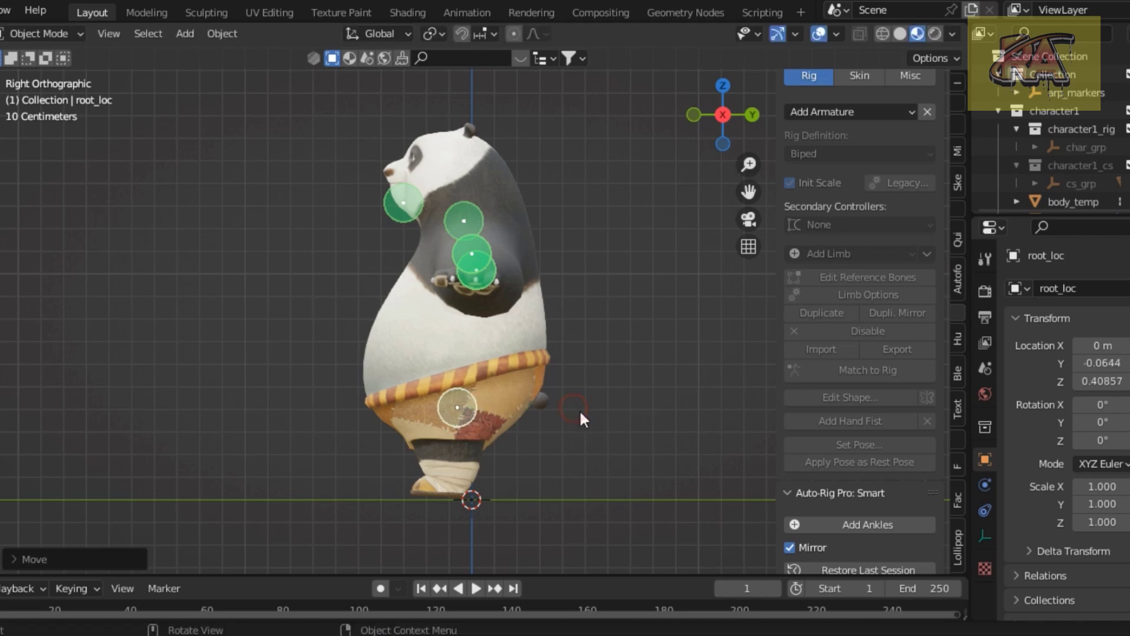
pyautogui.press('KP_1')
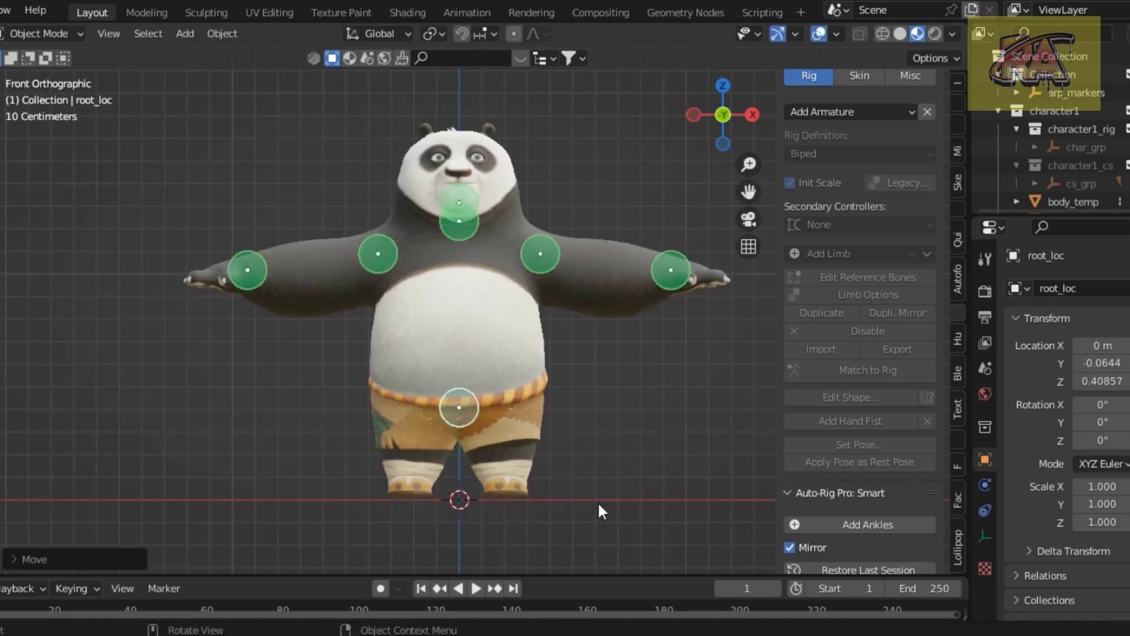
# Add the ankle markers on the left foot and shift them back from the side view
pyautogui.click(857, 524)
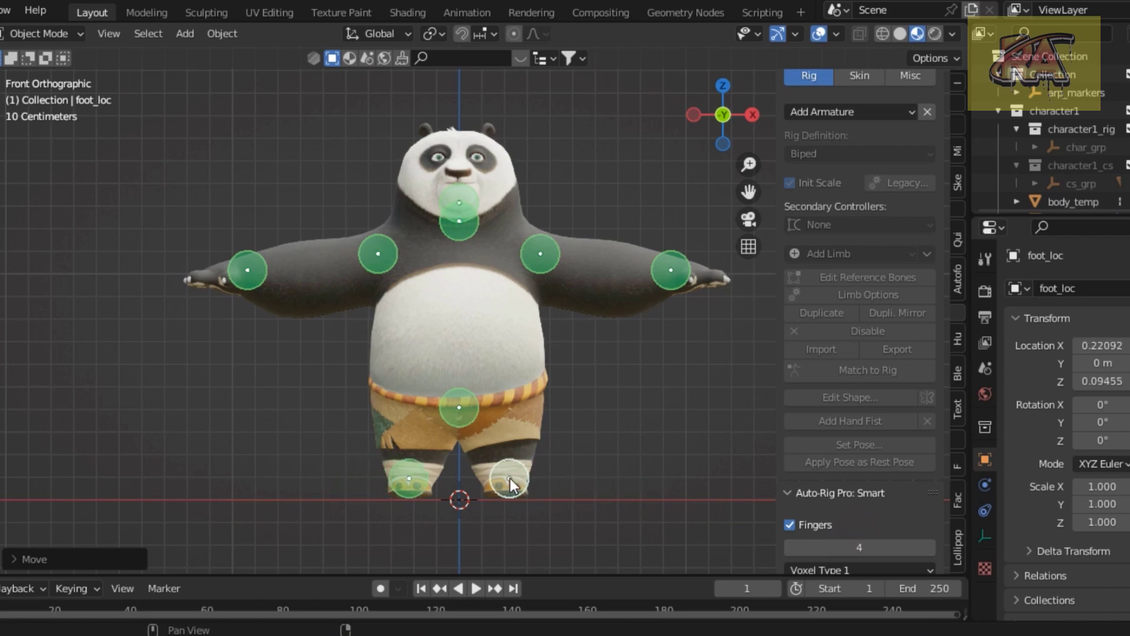
pyautogui.click(510, 478)
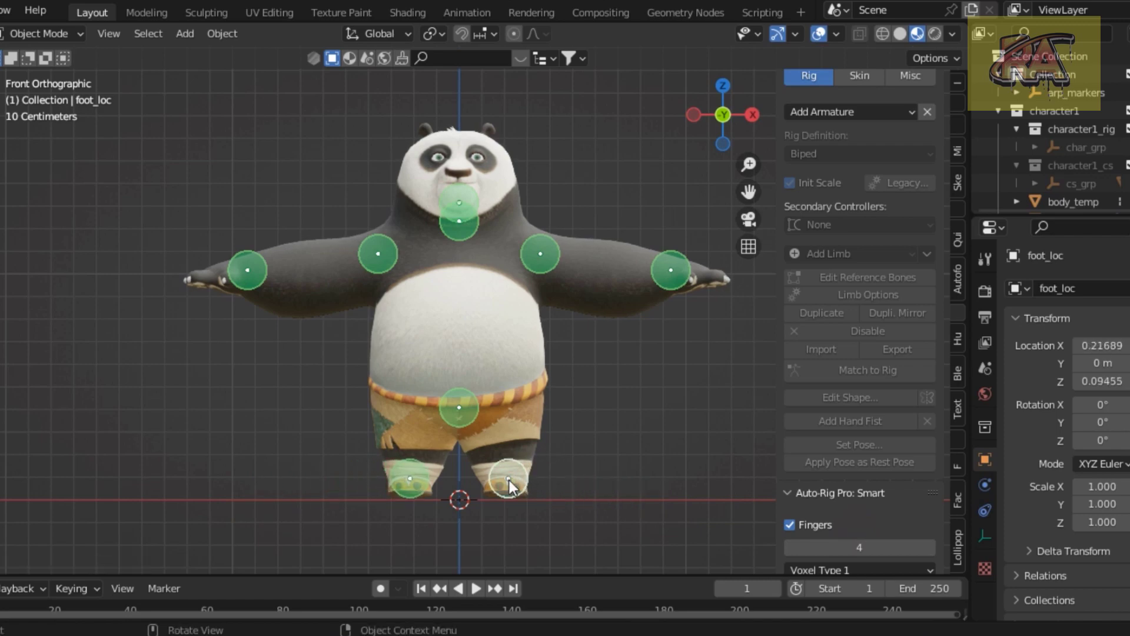
pyautogui.press('KP_3')
pyautogui.press('g')
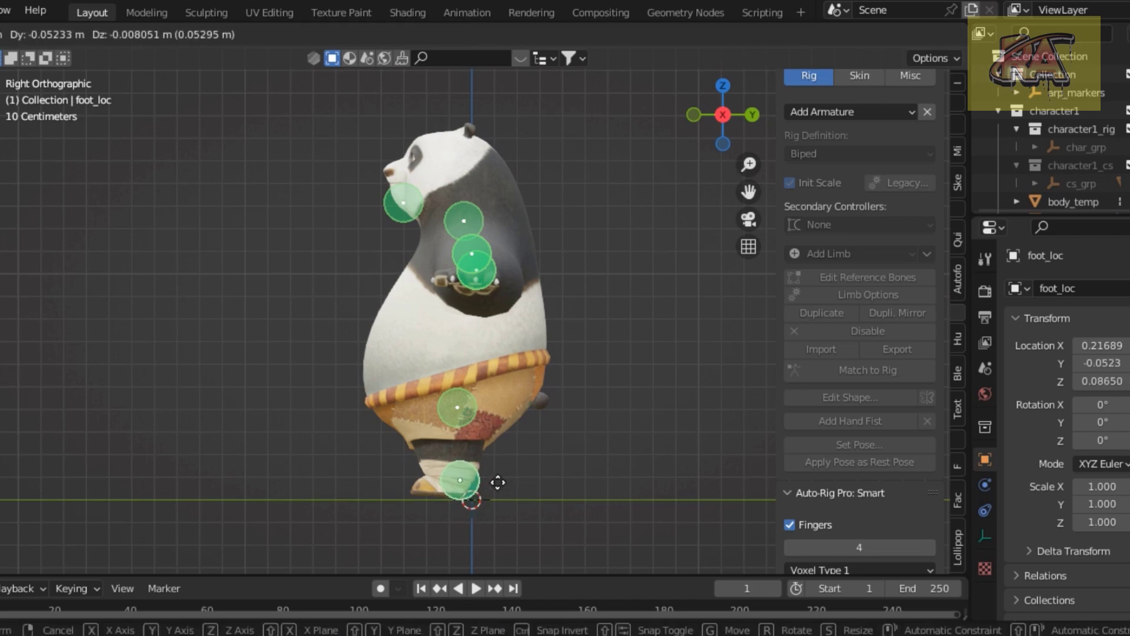
pyautogui.click(494, 484)
pyautogui.press('KP_1')
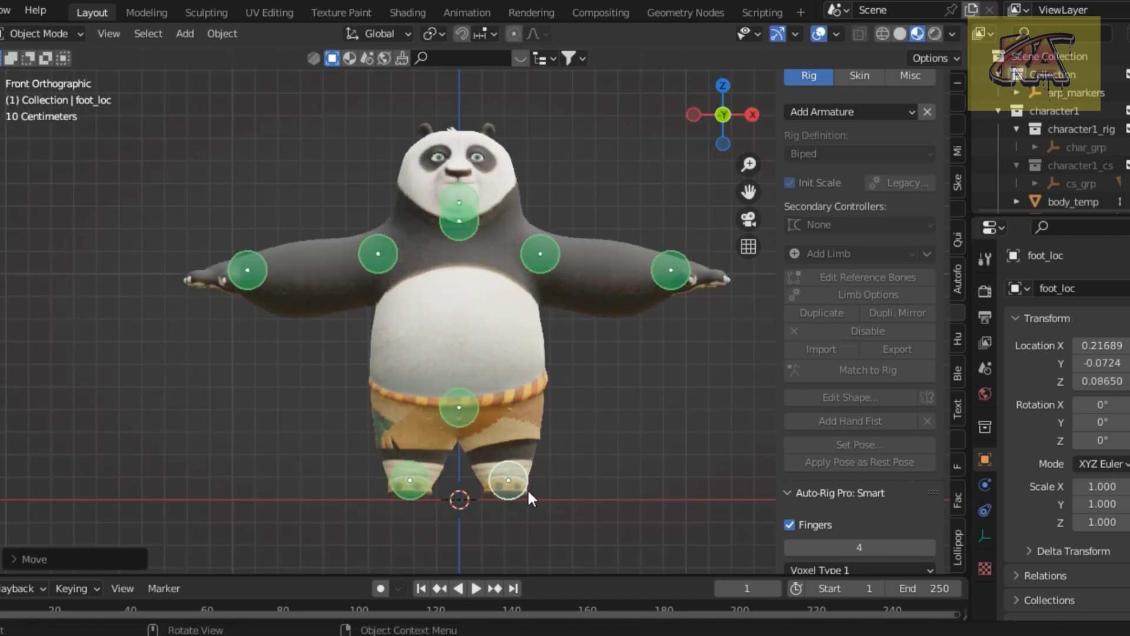
# Use Finger Thickness 3.43, keep Voxel Type 1, and scroll down to the Go! button
pyautogui.scroll(-2, 826, 531)
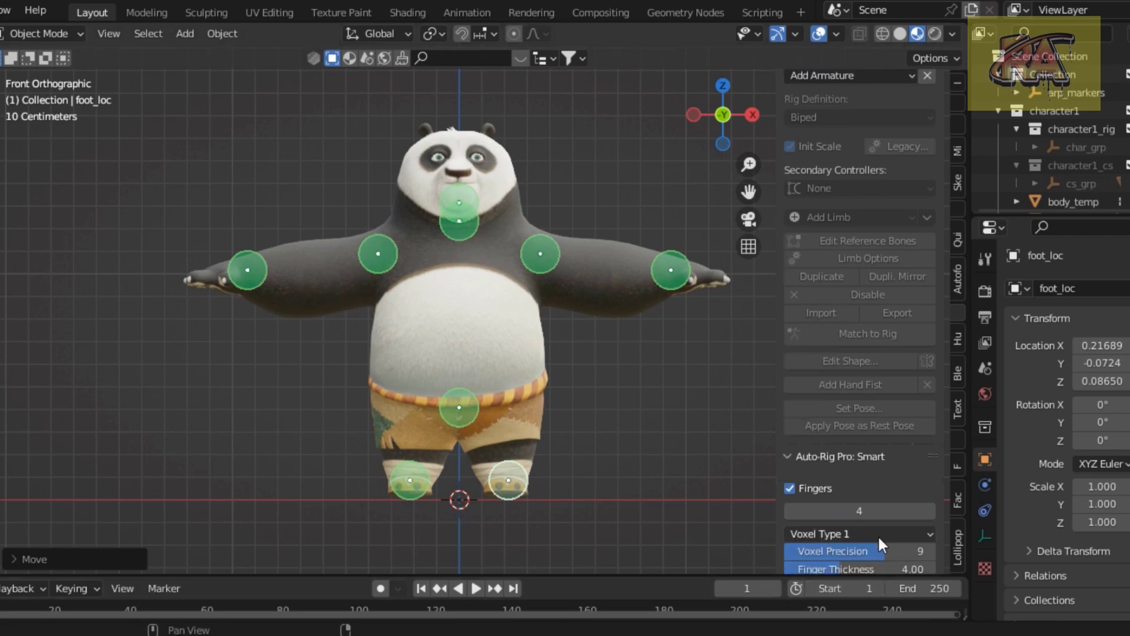
pyautogui.scroll(-2, 877, 535)
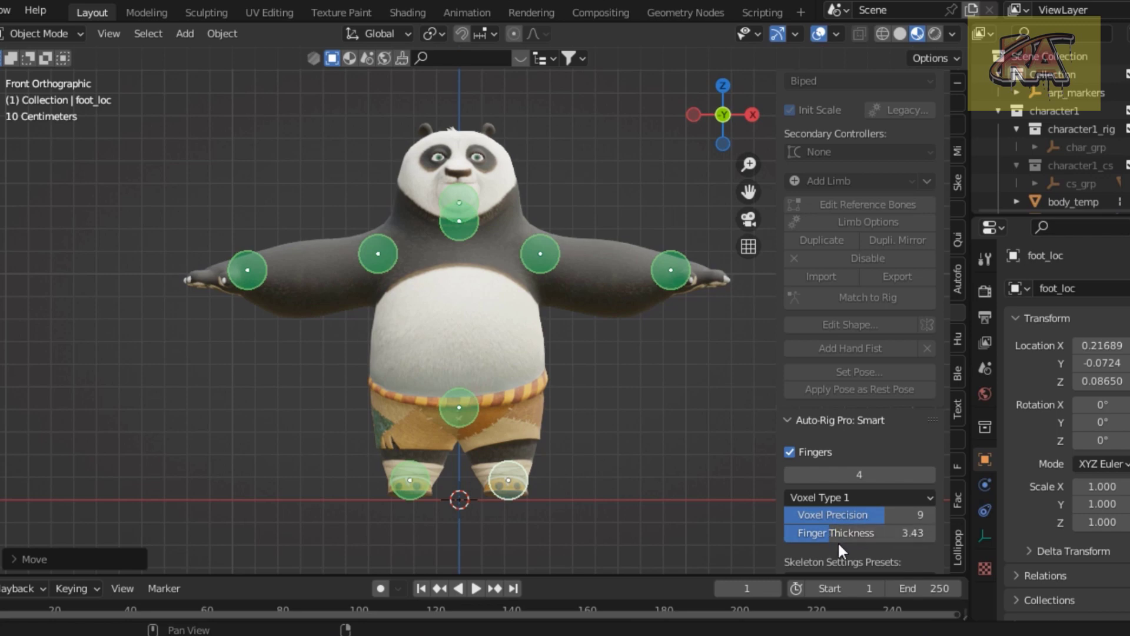
pyautogui.scroll(-2, 838, 542)
pyautogui.scroll(-2, 838, 542)
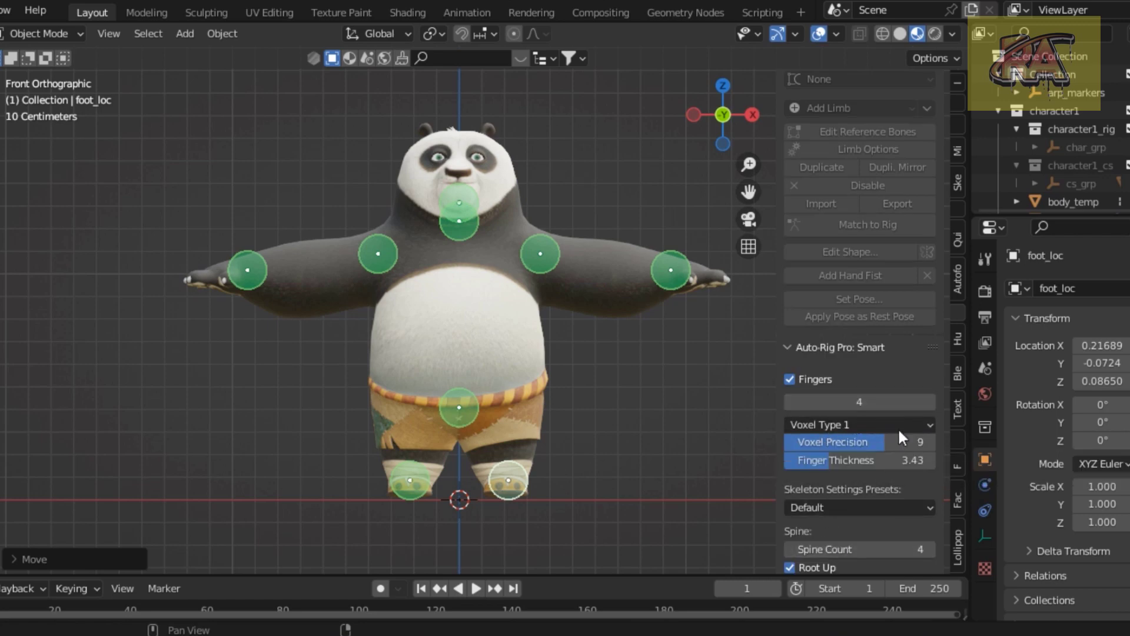
pyautogui.click(880, 427)
pyautogui.click(880, 428)
pyautogui.scroll(-6, 823, 500)
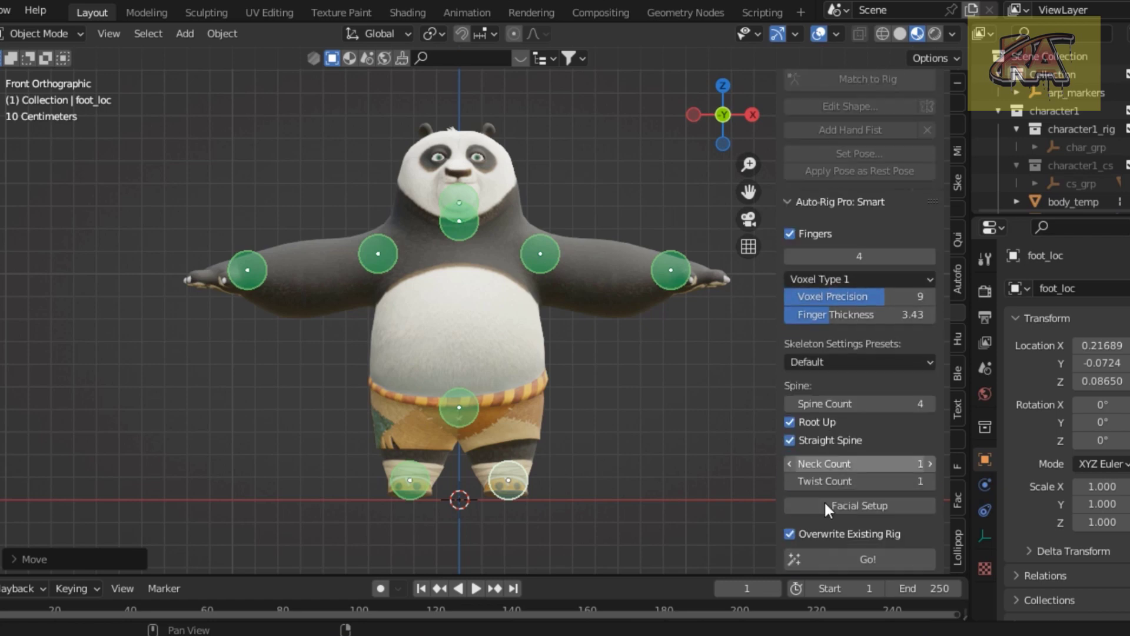
pyautogui.scroll(-4, 824, 500)
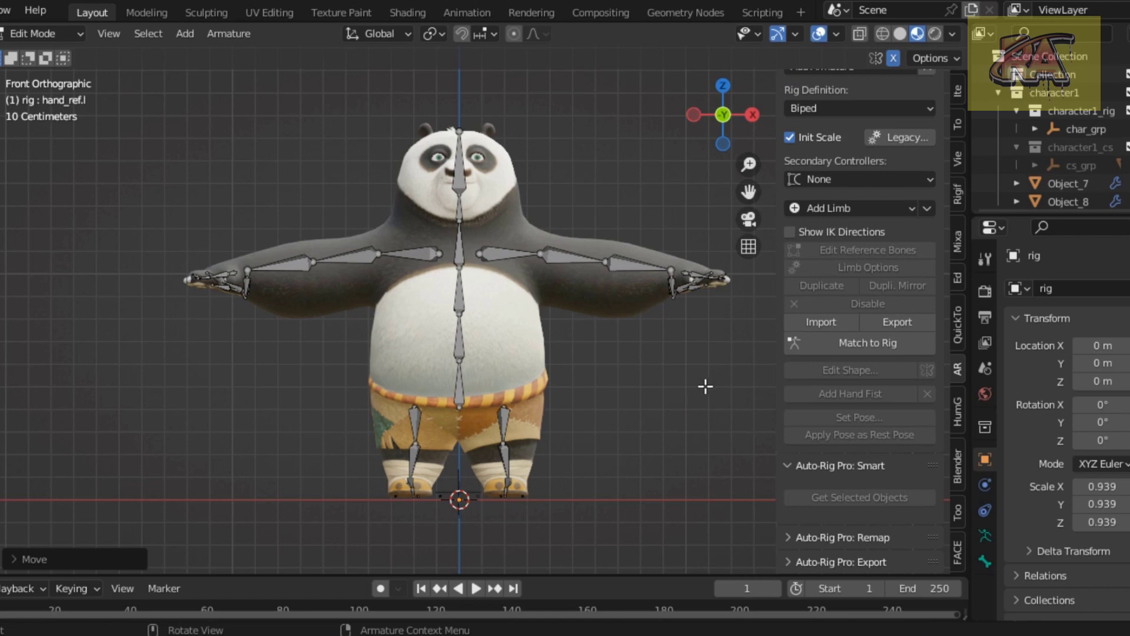
# Zoom and orbit around the generated skeleton, then inspect it from the right side view
pyautogui.scroll(1, 666, 283)
pyautogui.scroll(3, 661, 285)
pyautogui.scroll(-3, 657, 291)
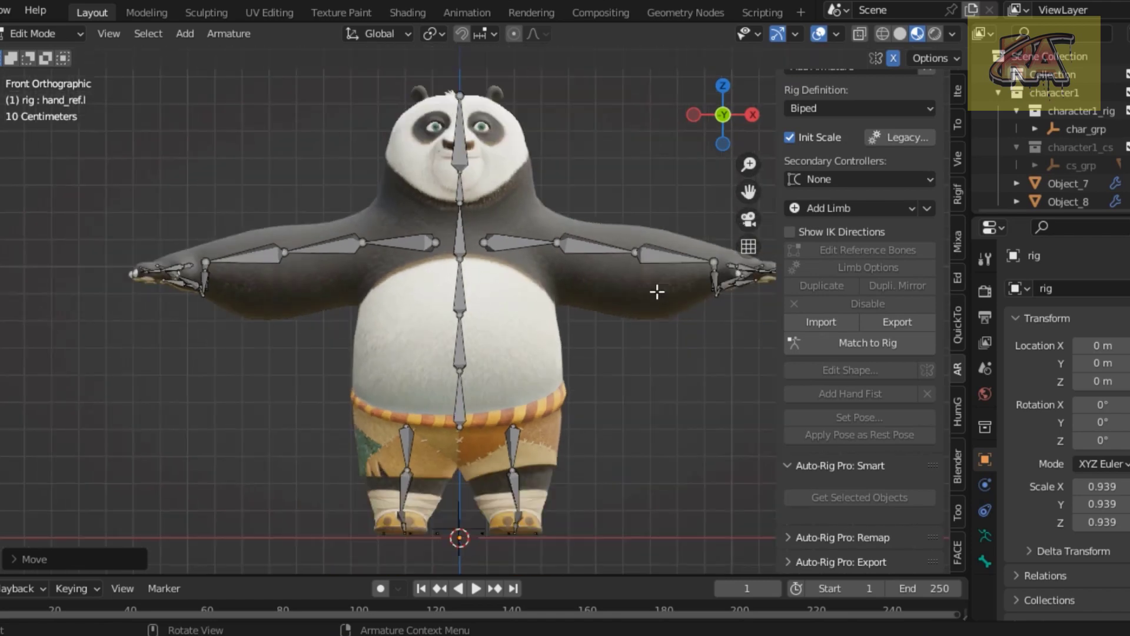
pyautogui.scroll(-1, 657, 291)
pyautogui.scroll(1, 564, 388)
pyautogui.scroll(1, 566, 382)
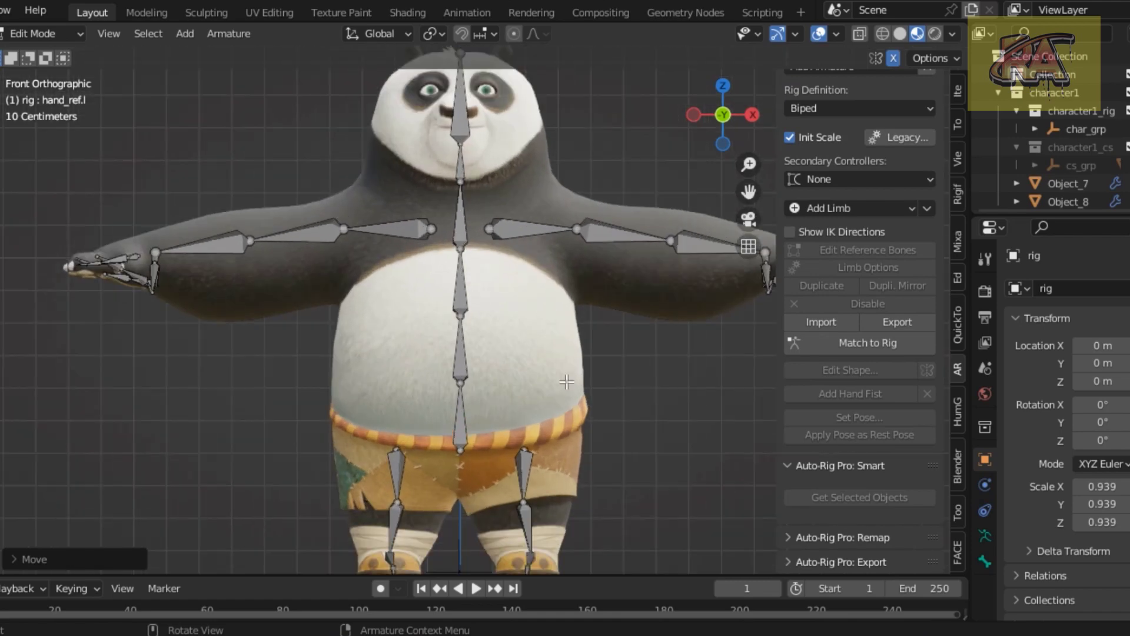
pyautogui.moveTo(723, 113)
pyautogui.mouseDown()
pyautogui.moveTo(736, 117)
pyautogui.moveTo(727, 112)
pyautogui.mouseUp()
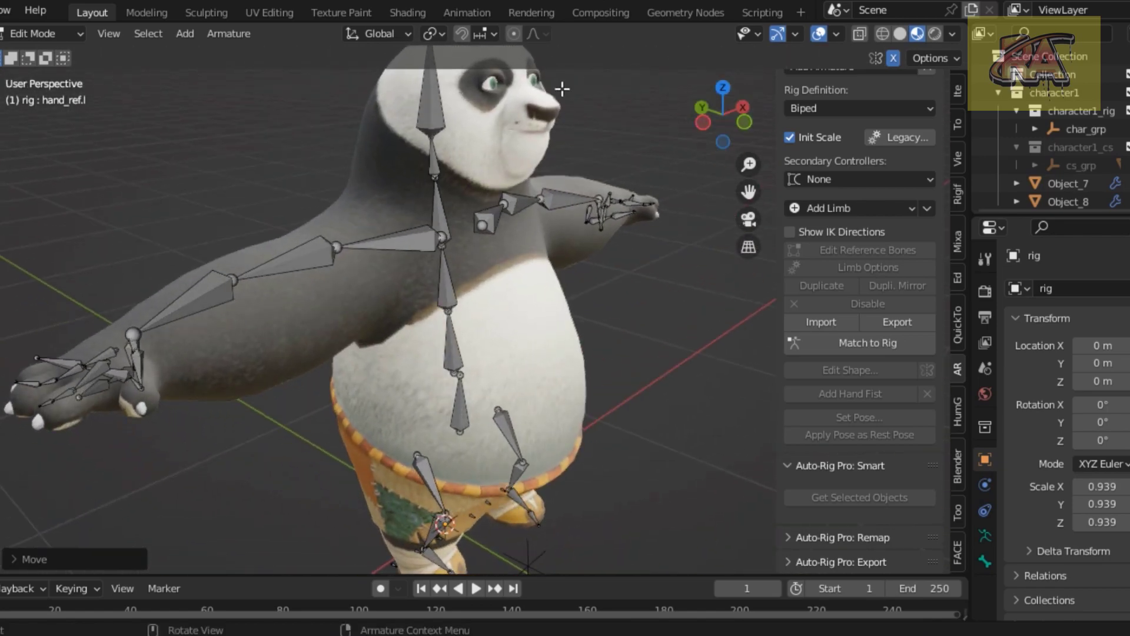
pyautogui.press('KP_3')
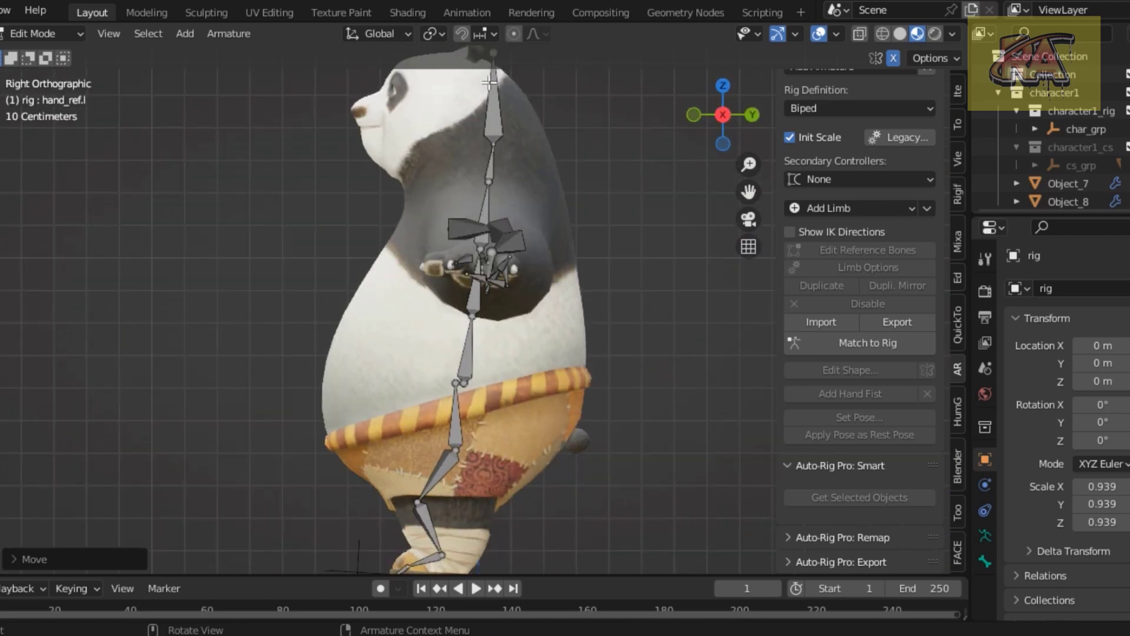
# Pull the head_ref.x bone's tip forward so it angles toward the face
pyautogui.scroll(-1, 488, 82)
pyautogui.click(485, 96)
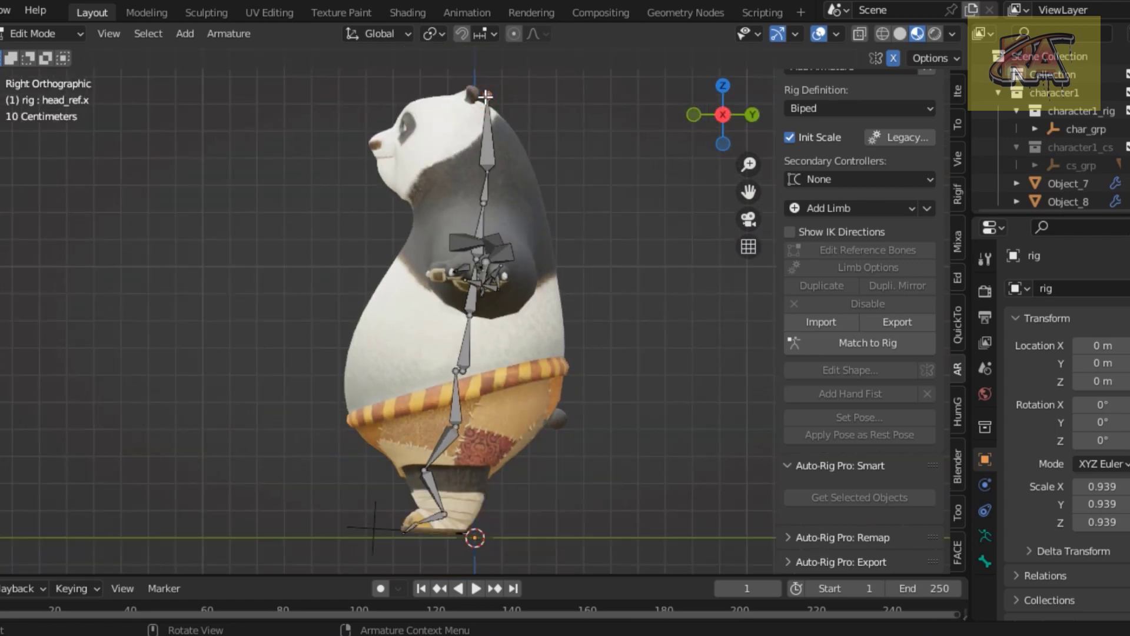
pyautogui.moveTo(485, 95); pyautogui.dragTo(429, 114)
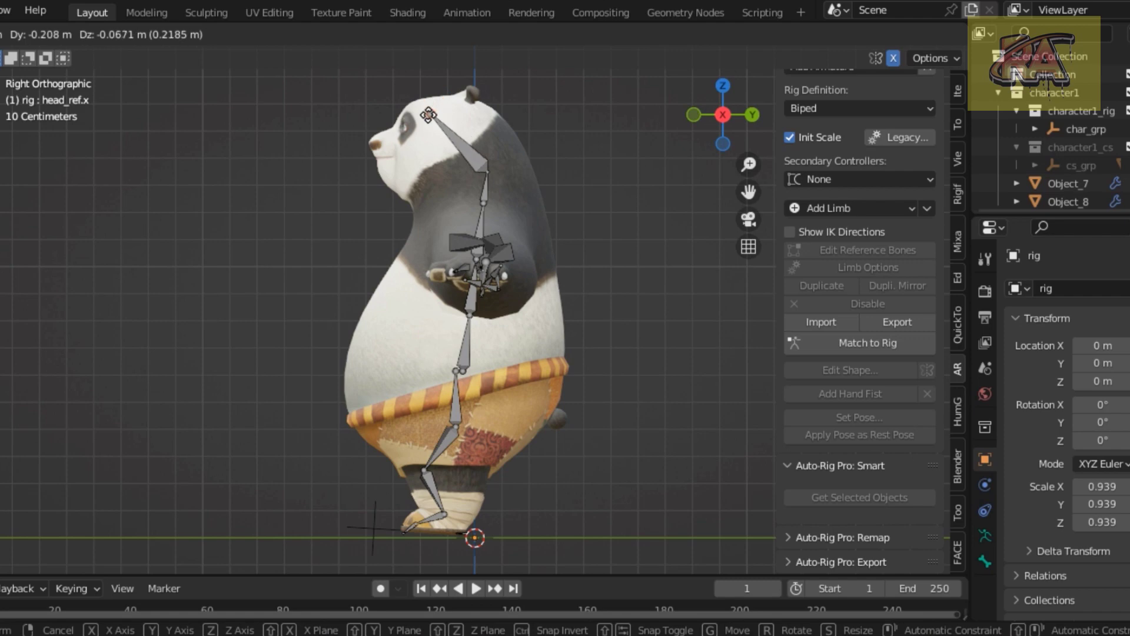
pyautogui.click(429, 114)
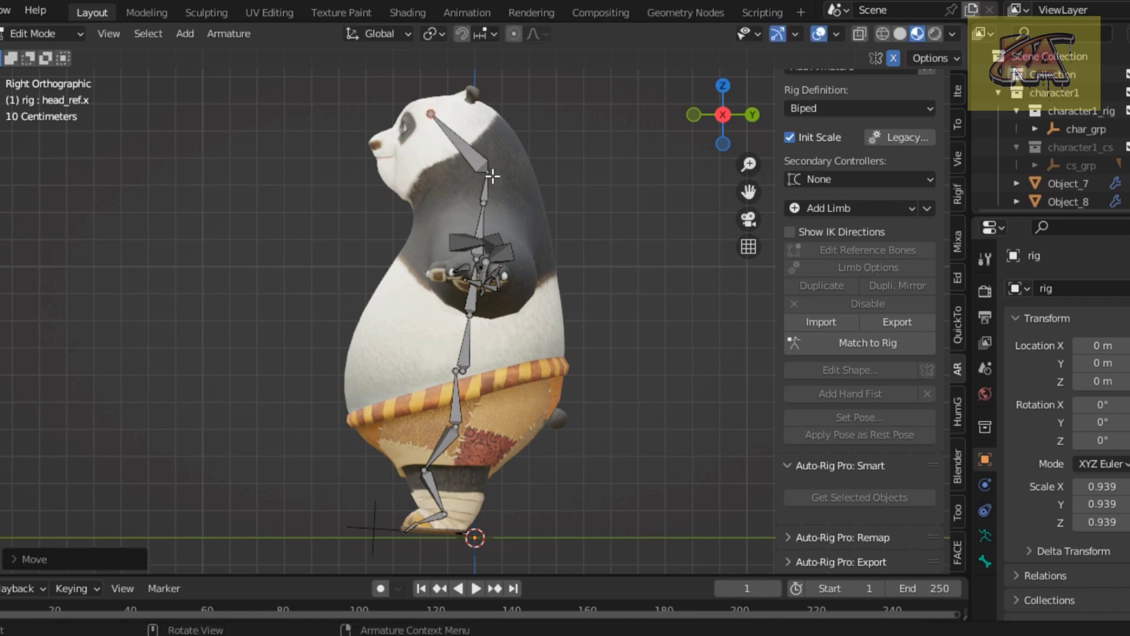
# Pan and zoom the view down to the panda's left lower leg and foot
pyautogui.scroll(3, 486, 253)
pyautogui.scroll(-3, 493, 276)
pyautogui.scroll(-1, 493, 288)
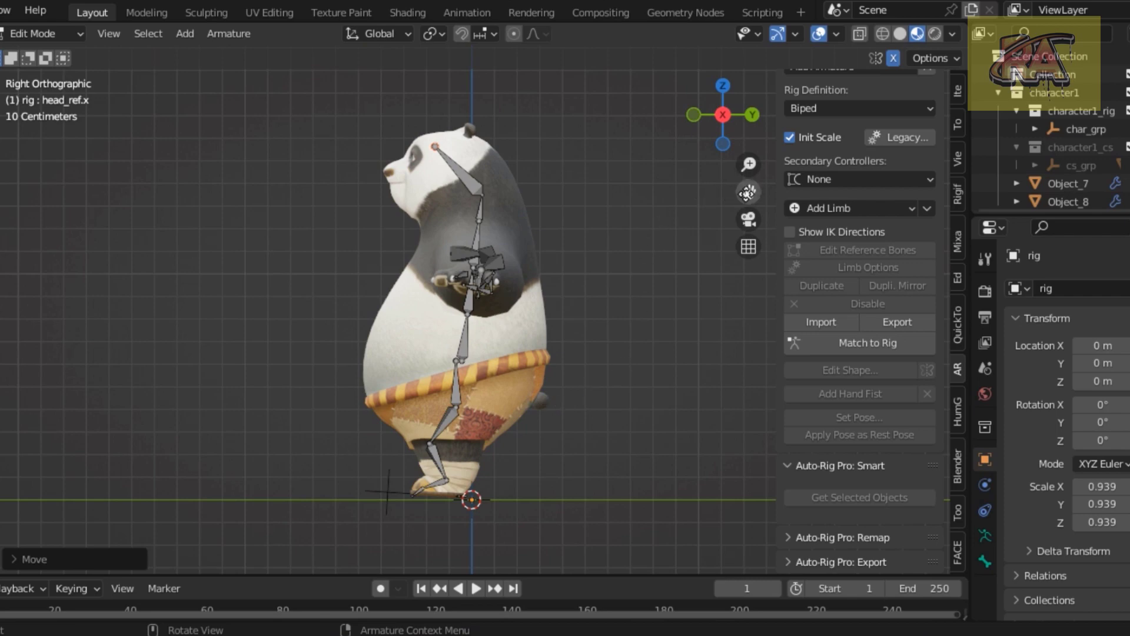
pyautogui.moveTo(748, 192); pyautogui.dragTo(771, 53)
pyautogui.scroll(3, 608, 351)
pyautogui.scroll(5, 606, 348)
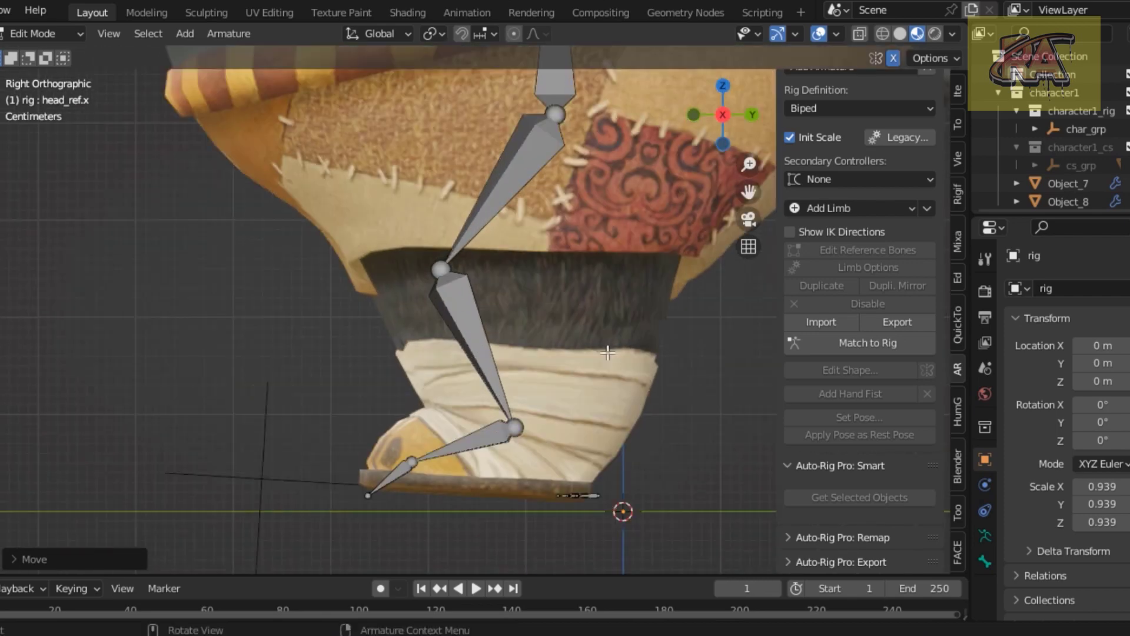
# Reposition the left leg's ankle and knee joints inside the leg
pyautogui.click(519, 426)
pyautogui.press('g')
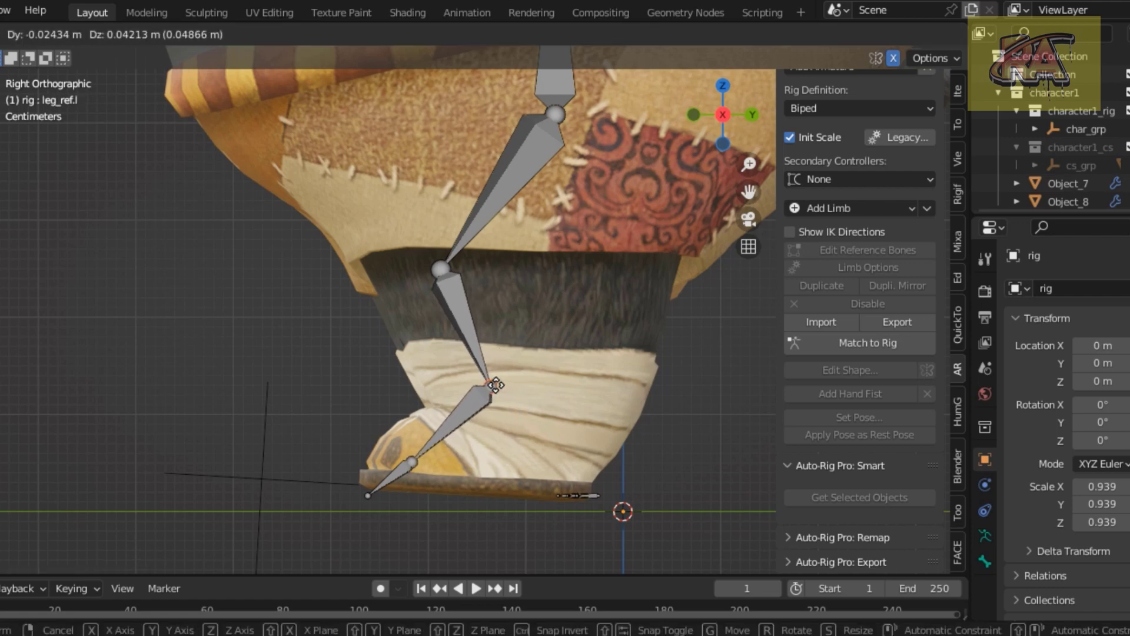
pyautogui.click(495, 385)
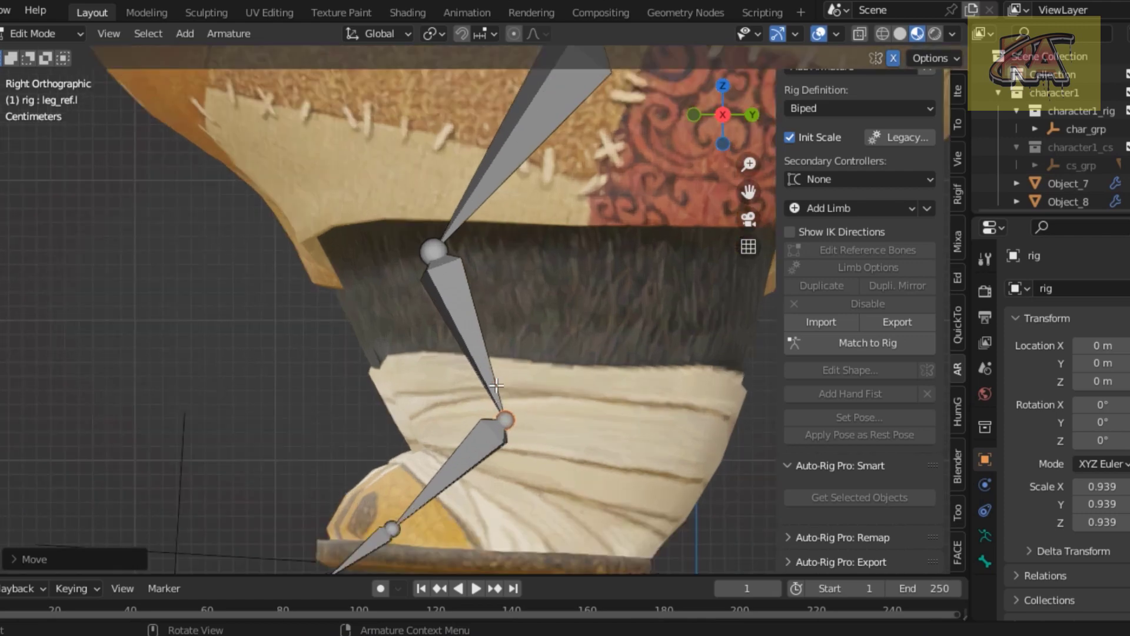
pyautogui.click(445, 269)
pyautogui.press('g')
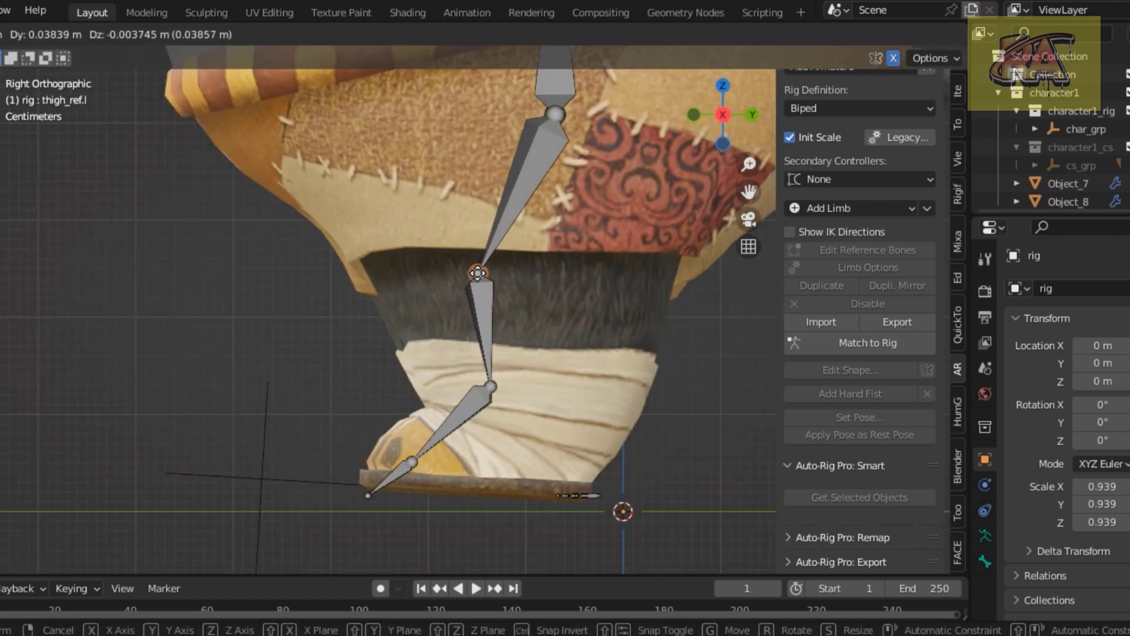
pyautogui.click(479, 272)
# Fit the ball-of-foot and toe tip joints inside the panda's foot
pyautogui.click(419, 467)
pyautogui.press('g')
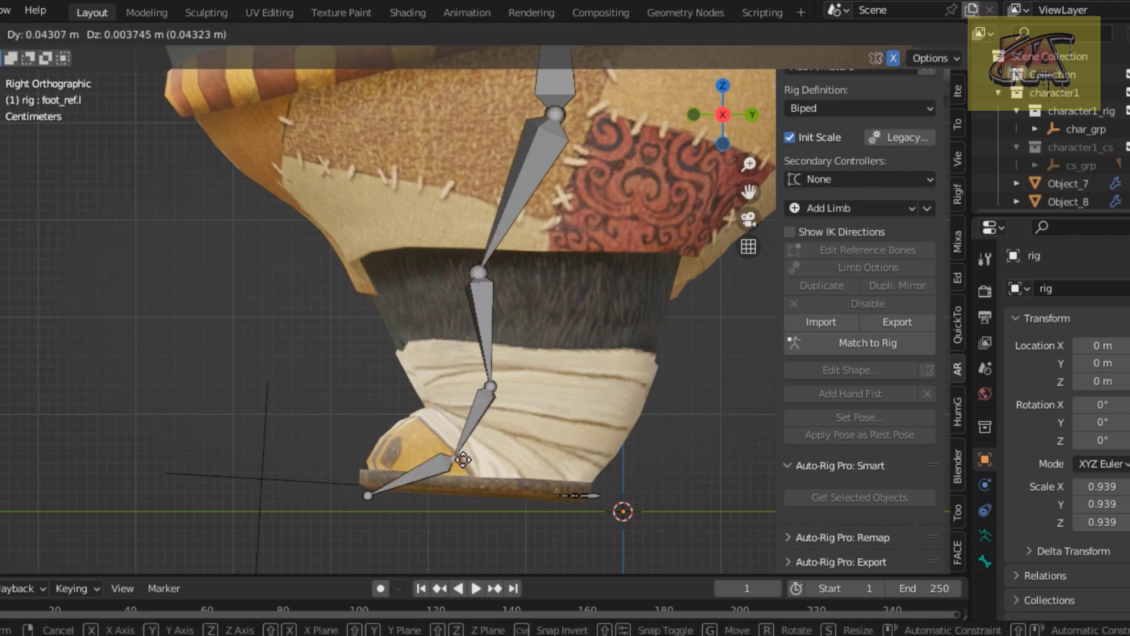
pyautogui.click(492, 460)
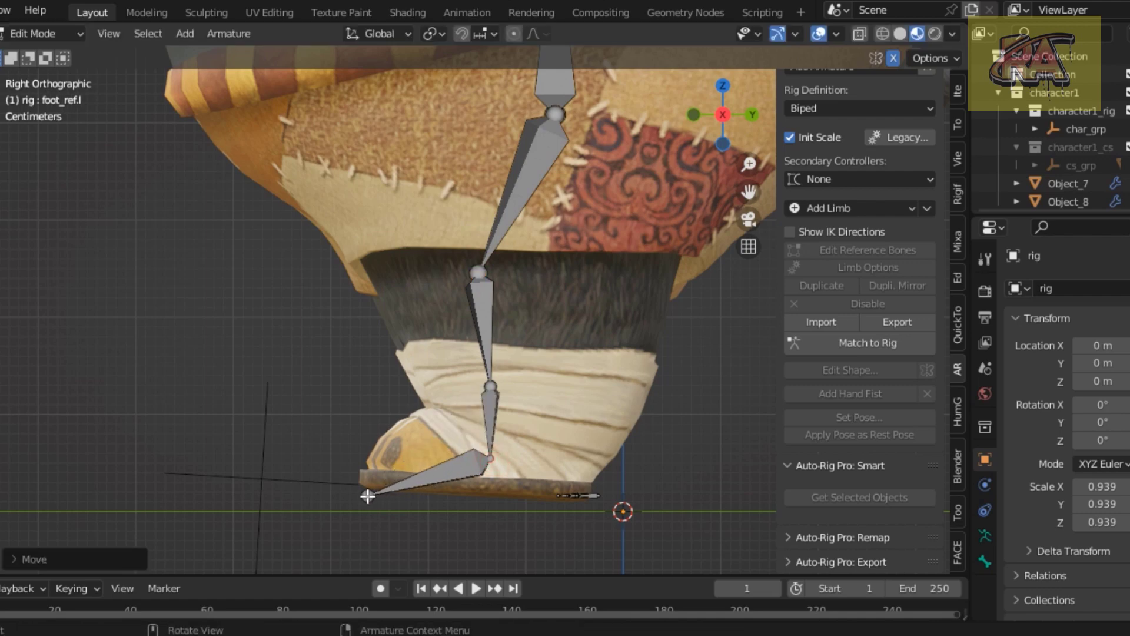
pyautogui.click(367, 495)
pyautogui.press('g')
pyautogui.click(392, 467)
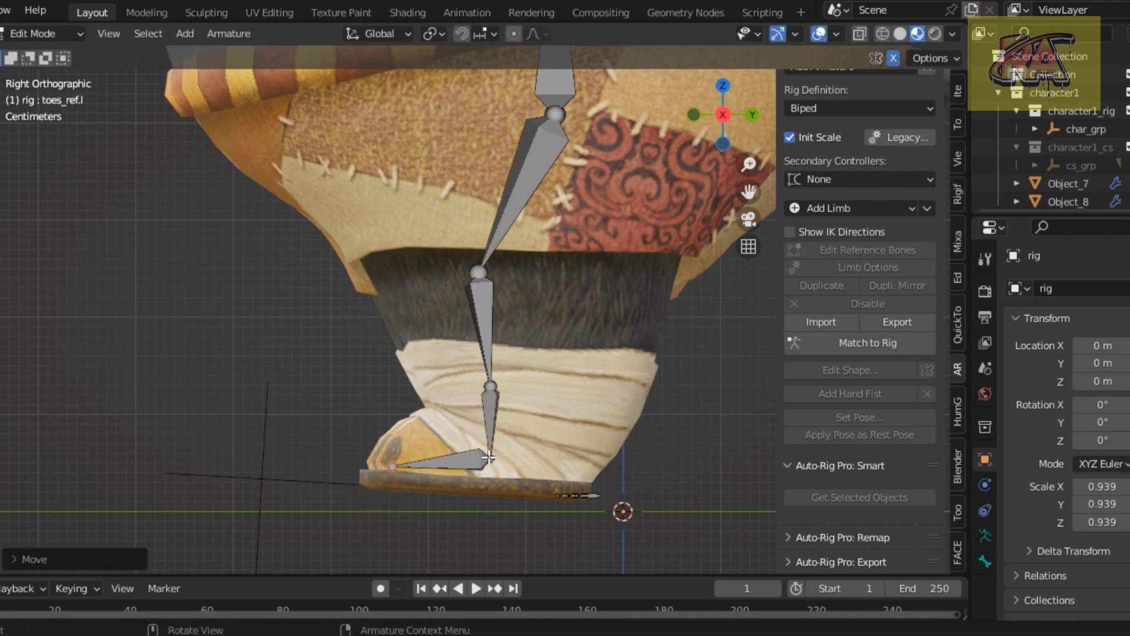
pyautogui.click(488, 458)
pyautogui.press('g')
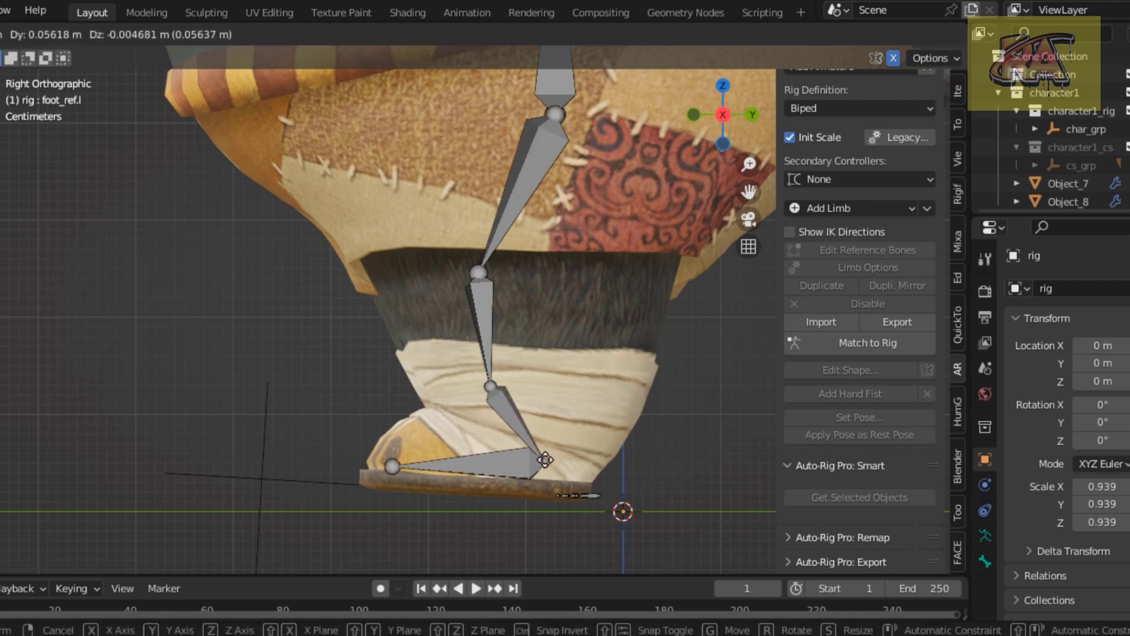
pyautogui.click(542, 458)
# Raise the ankle joint and the small foot bone slightly, then deselect
pyautogui.scroll(2, 540, 450)
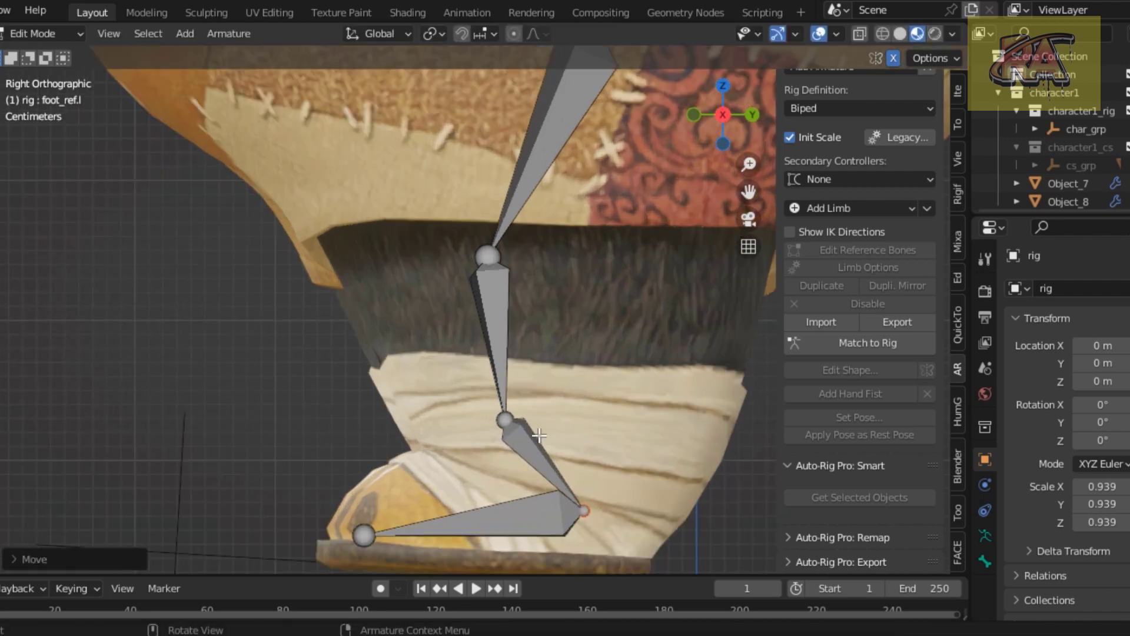
pyautogui.click(508, 425)
pyautogui.press('g')
pyautogui.click(556, 399)
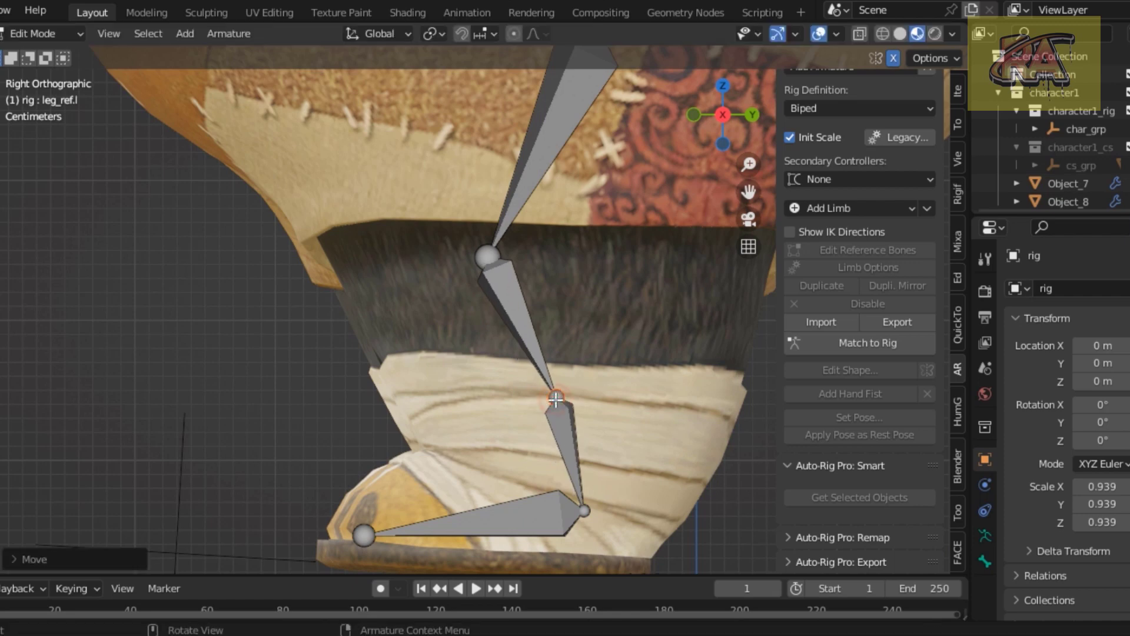
pyautogui.scroll(-5, 556, 399)
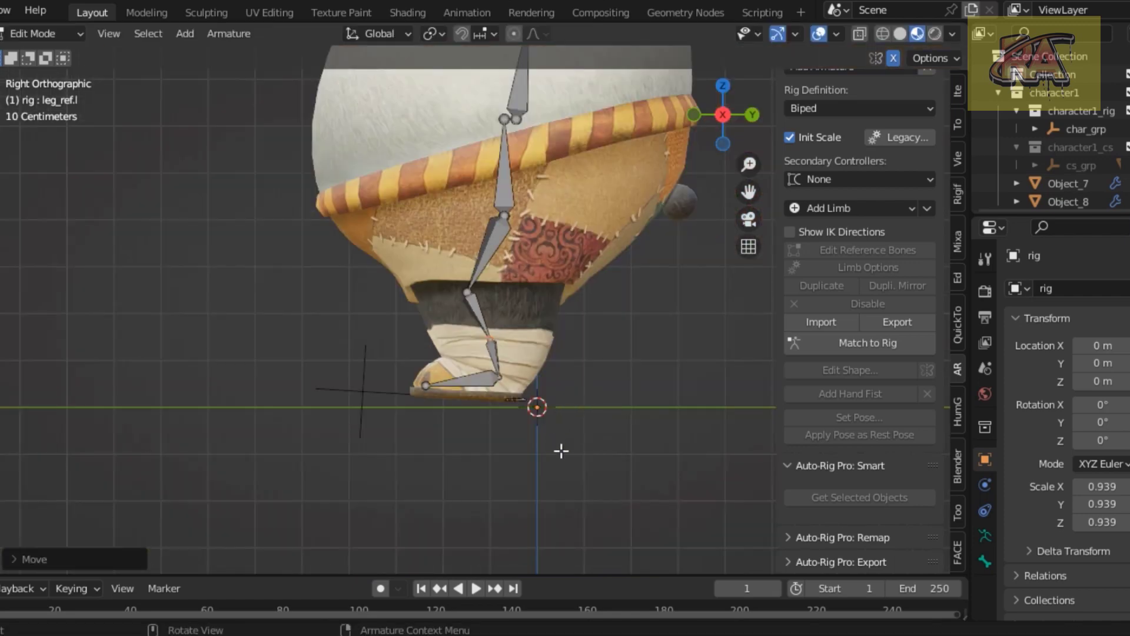
pyautogui.scroll(2, 561, 451)
pyautogui.scroll(2, 561, 451)
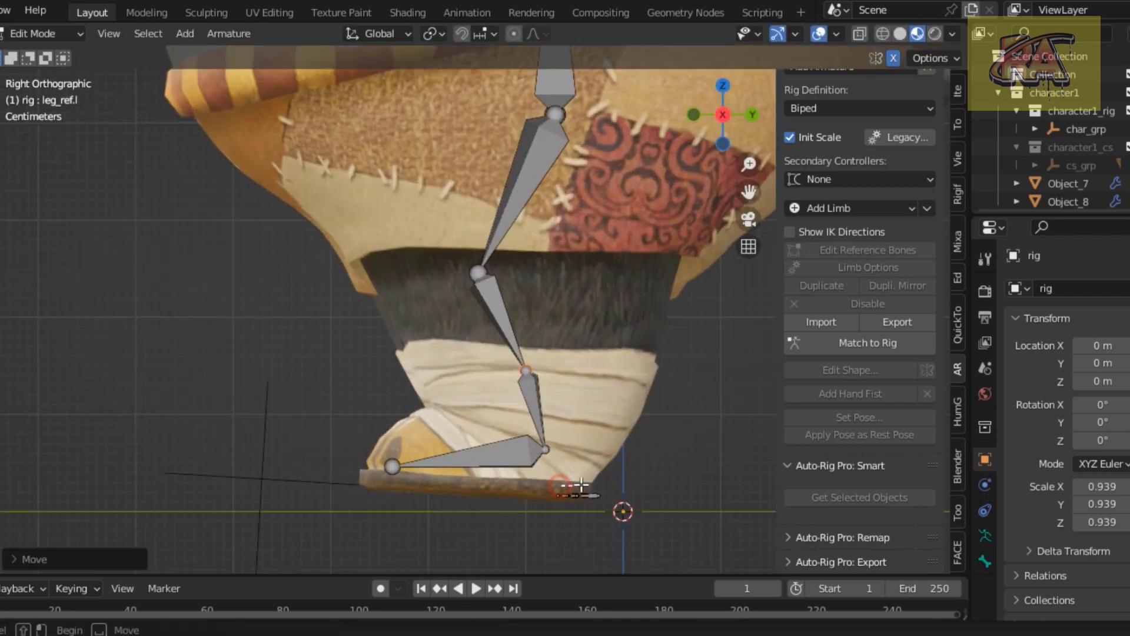
pyautogui.click(602, 516)
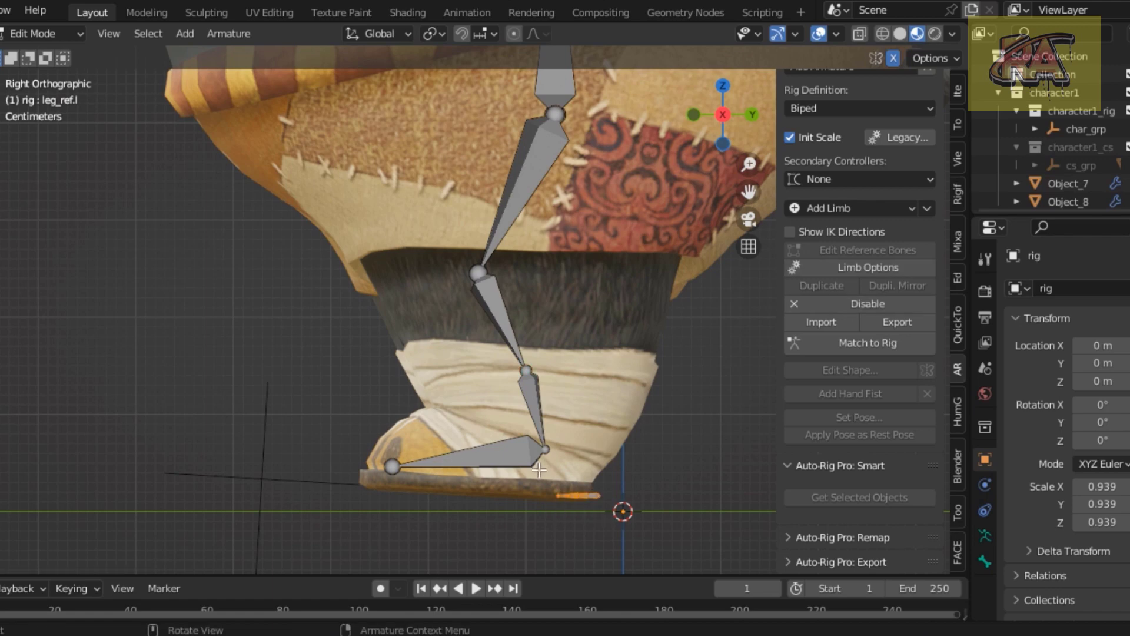
pyautogui.press('g')
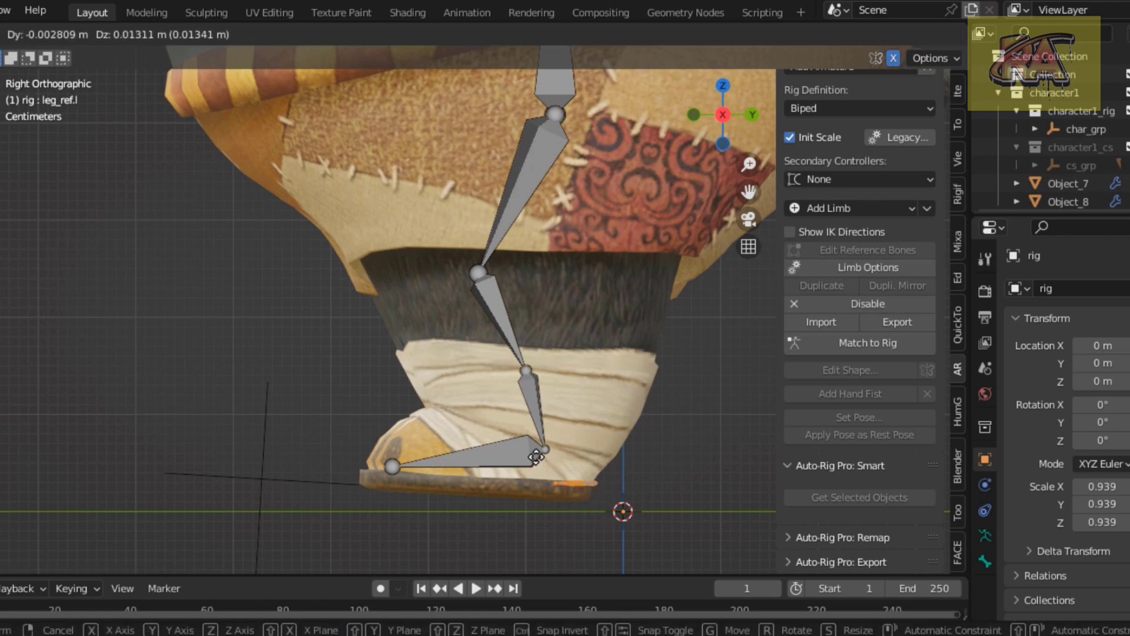
pyautogui.click(541, 457)
pyautogui.click(659, 471)
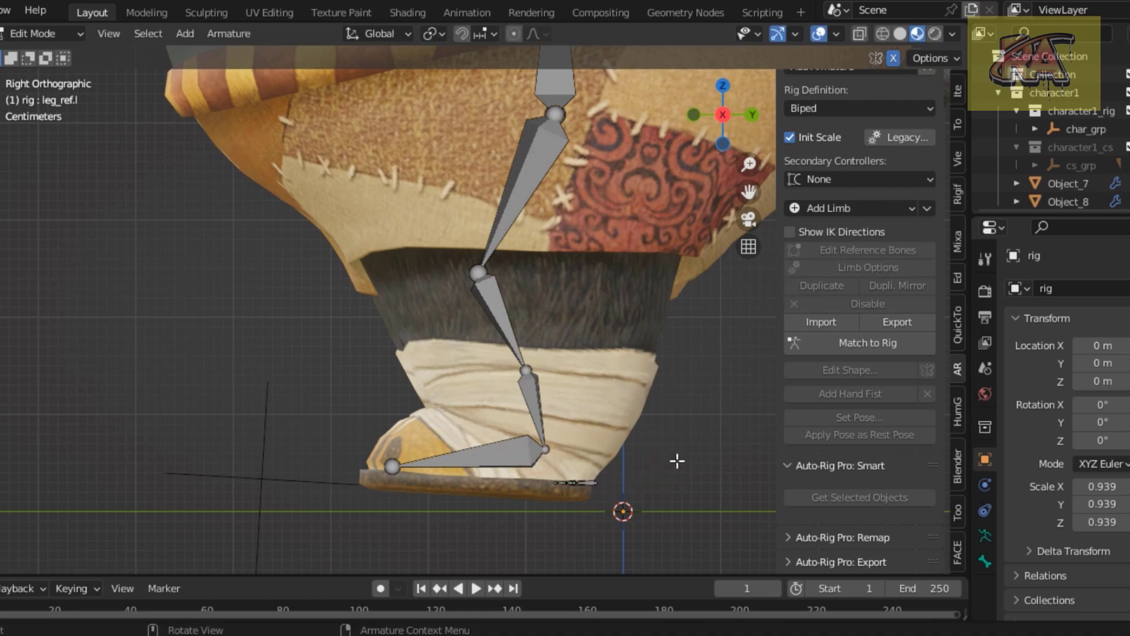
# Switch to Front Orthographic view and zoom out to frame the whole rig
pyautogui.scroll(-3, 681, 226)
pyautogui.scroll(-2, 699, 229)
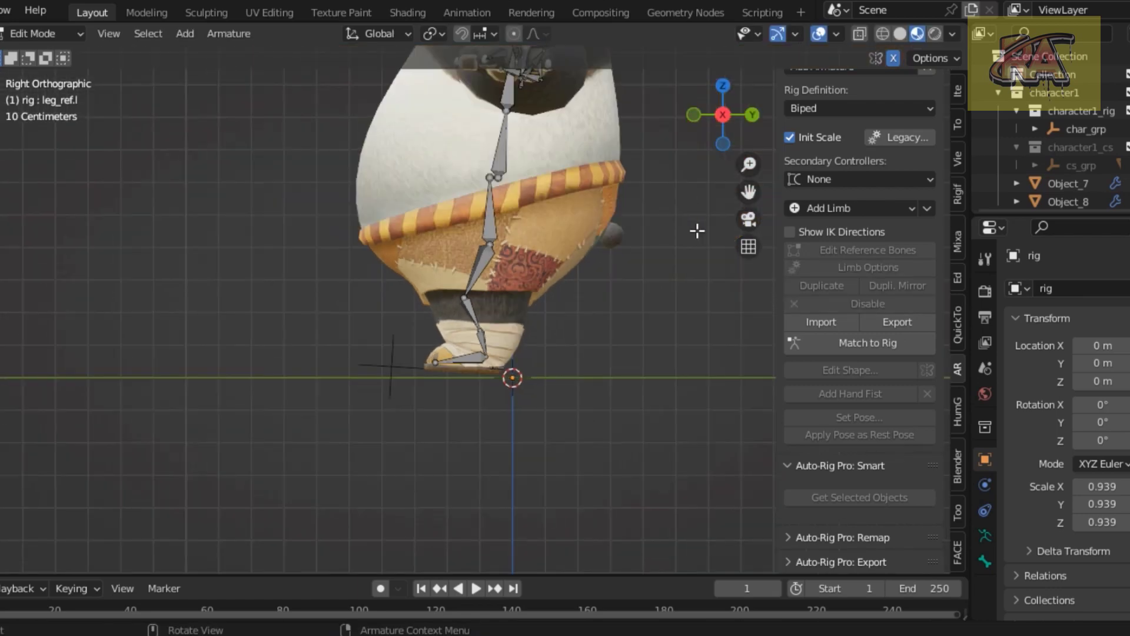
pyautogui.scroll(2, 630, 243)
pyautogui.press('KP_1')
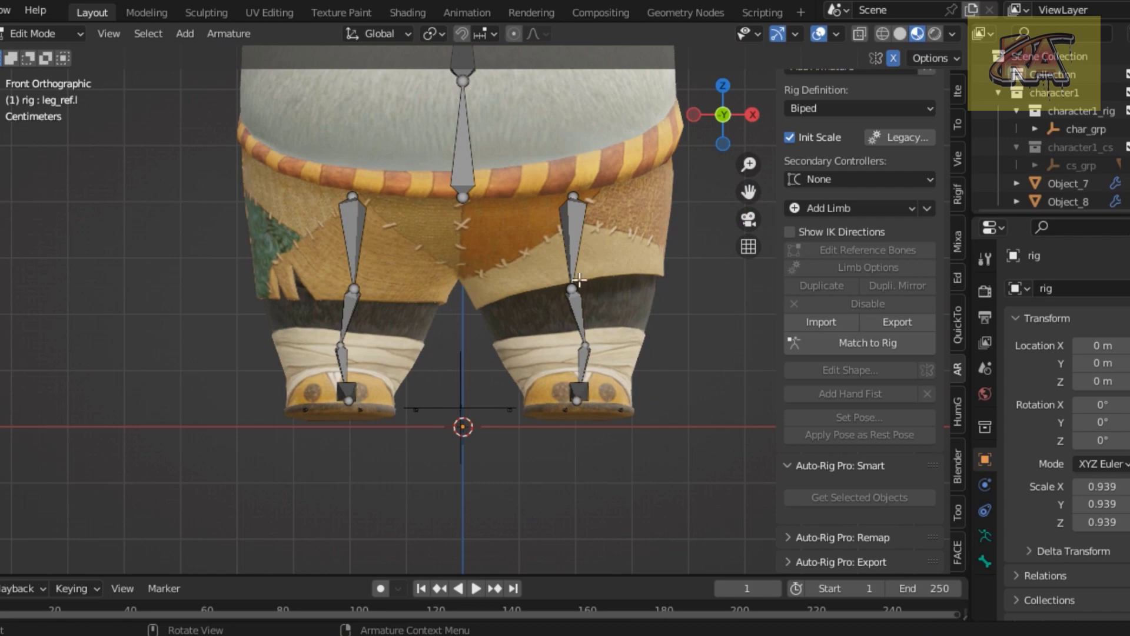
pyautogui.scroll(-2, 581, 315)
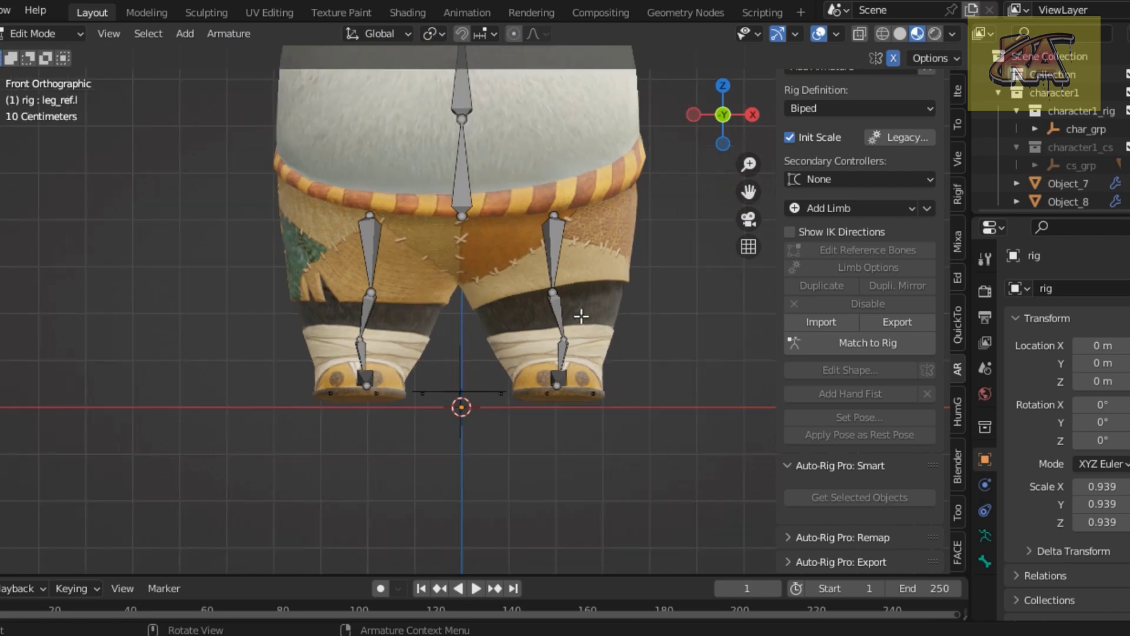
pyautogui.scroll(-3, 581, 315)
pyautogui.scroll(-2, 581, 315)
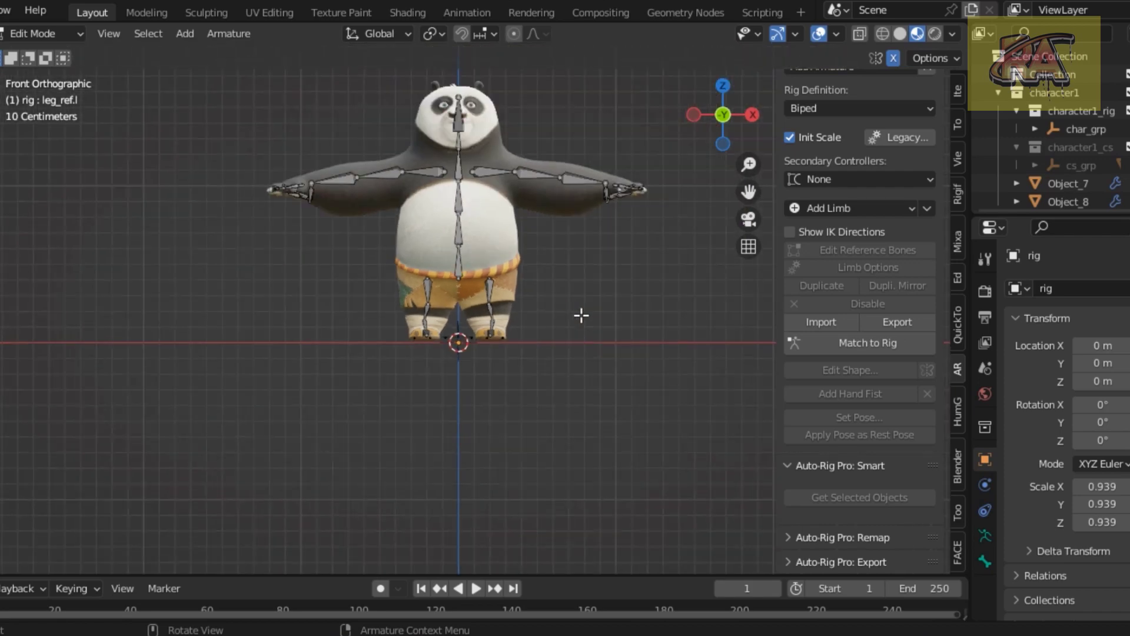
# From the top view, pan and zoom to the left hand's finger bones
pyautogui.press('KP_7')
pyautogui.scroll(3, 580, 312)
pyautogui.scroll(3, 594, 300)
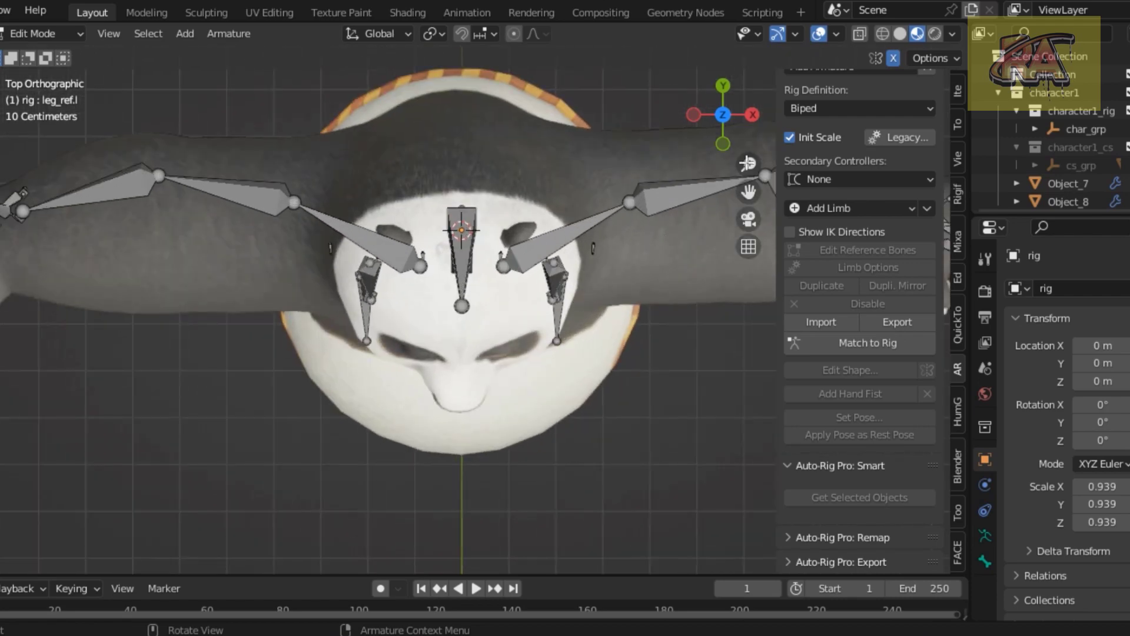
pyautogui.moveTo(748, 192); pyautogui.dragTo(458, 166)
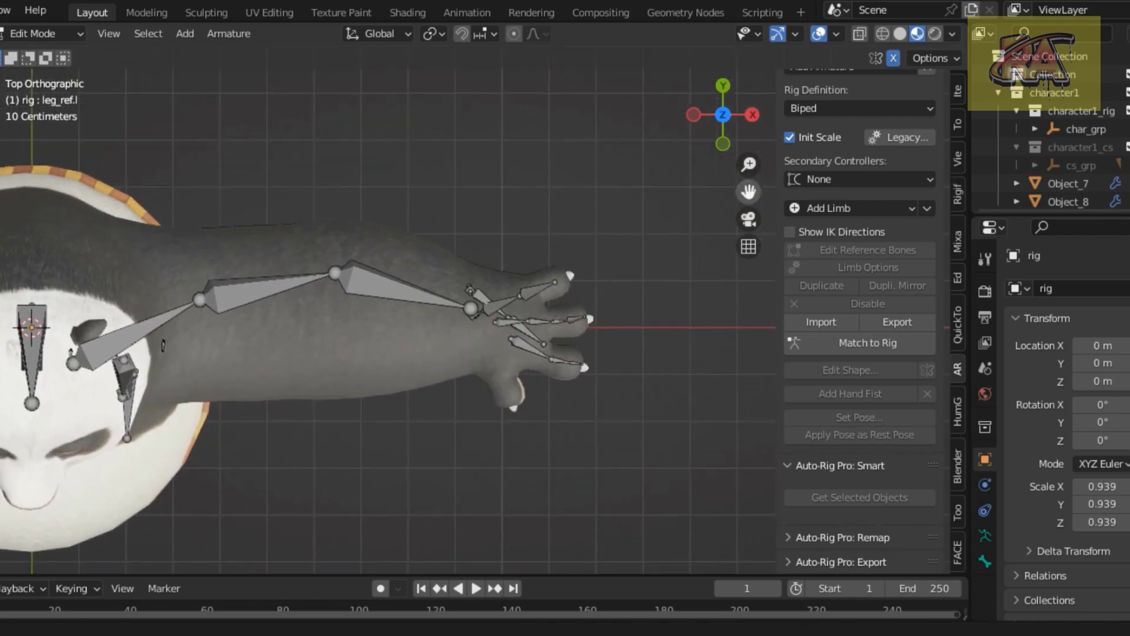
pyautogui.scroll(3, 850, 244)
pyautogui.scroll(2, 614, 272)
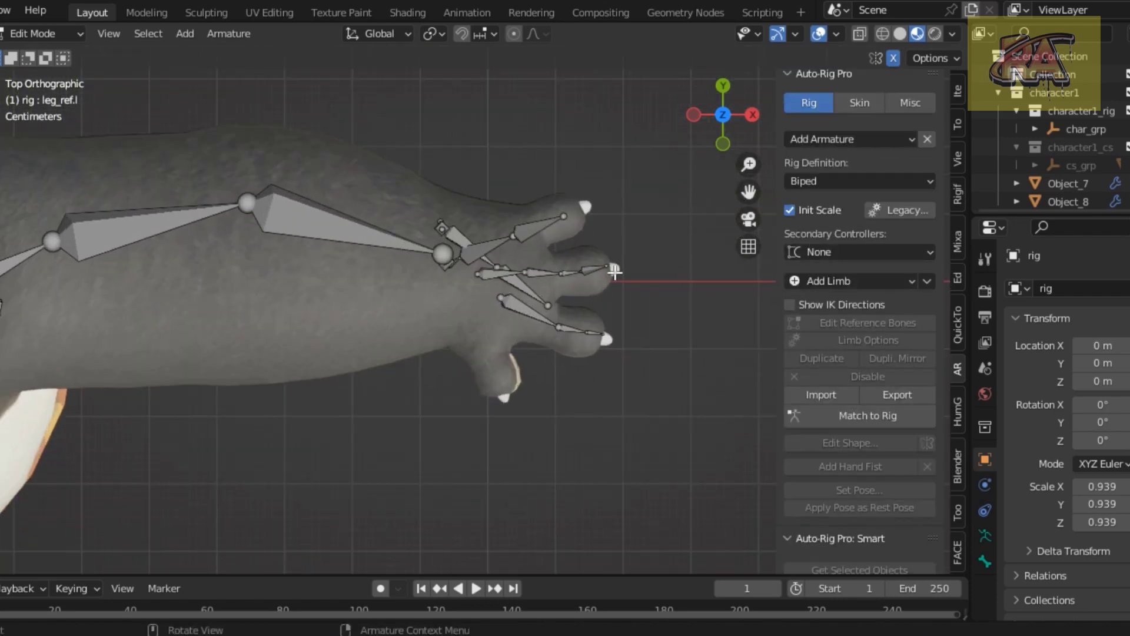
pyautogui.scroll(2, 617, 272)
pyautogui.scroll(-1, 616, 272)
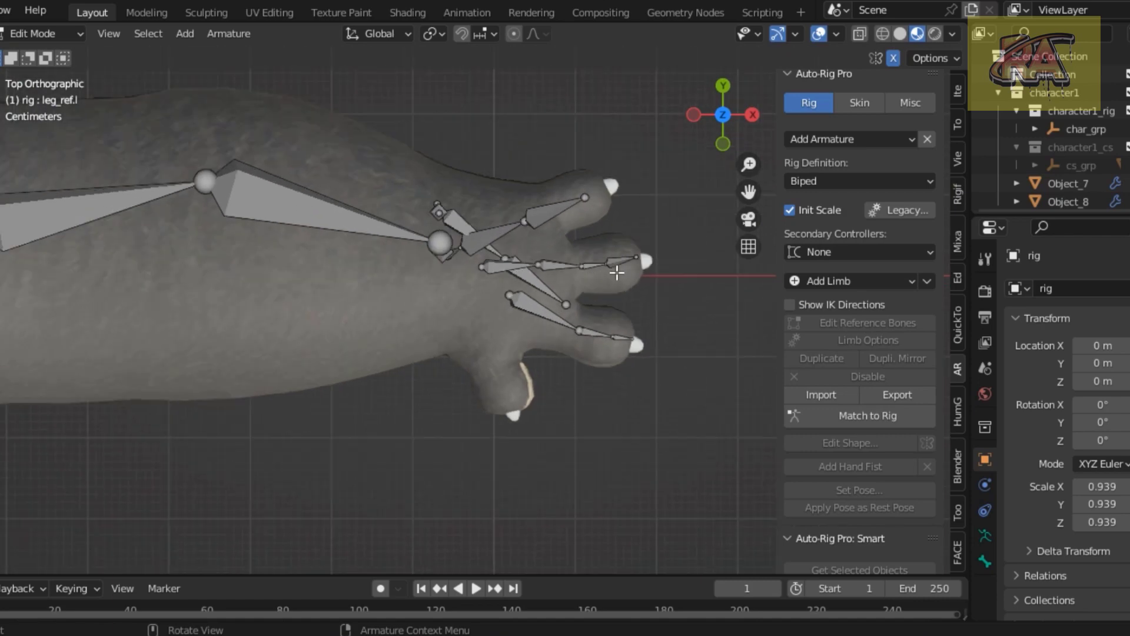
pyautogui.scroll(-1, 613, 277)
pyautogui.scroll(-1, 510, 263)
pyautogui.scroll(2, 510, 263)
pyautogui.moveTo(752, 200); pyautogui.dragTo(600, 259)
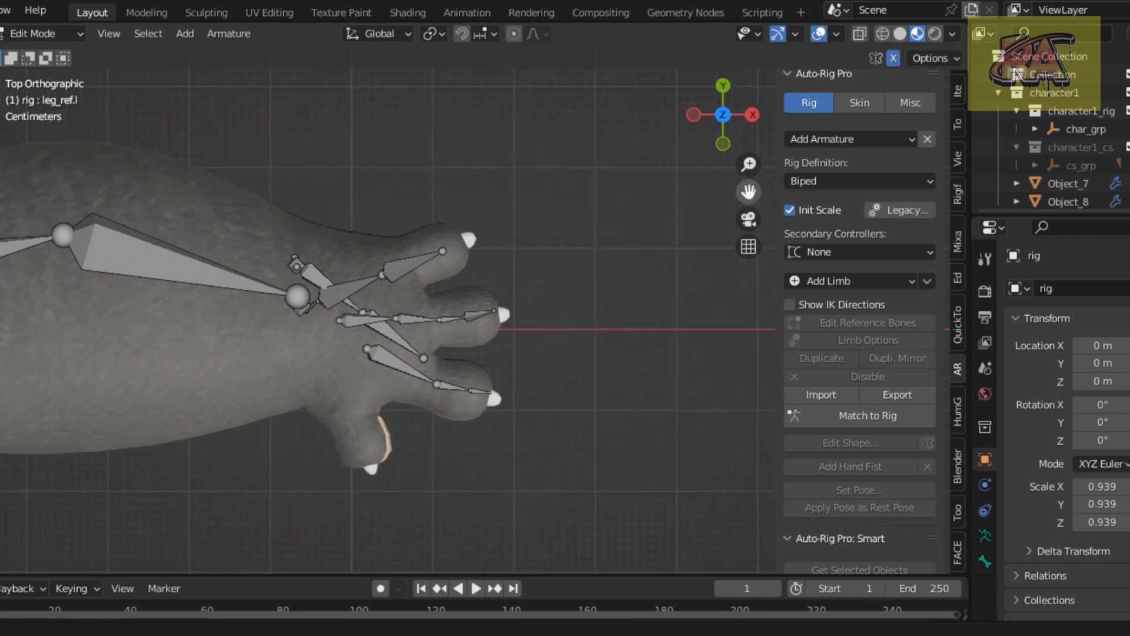
pyautogui.scroll(3, 240, 335)
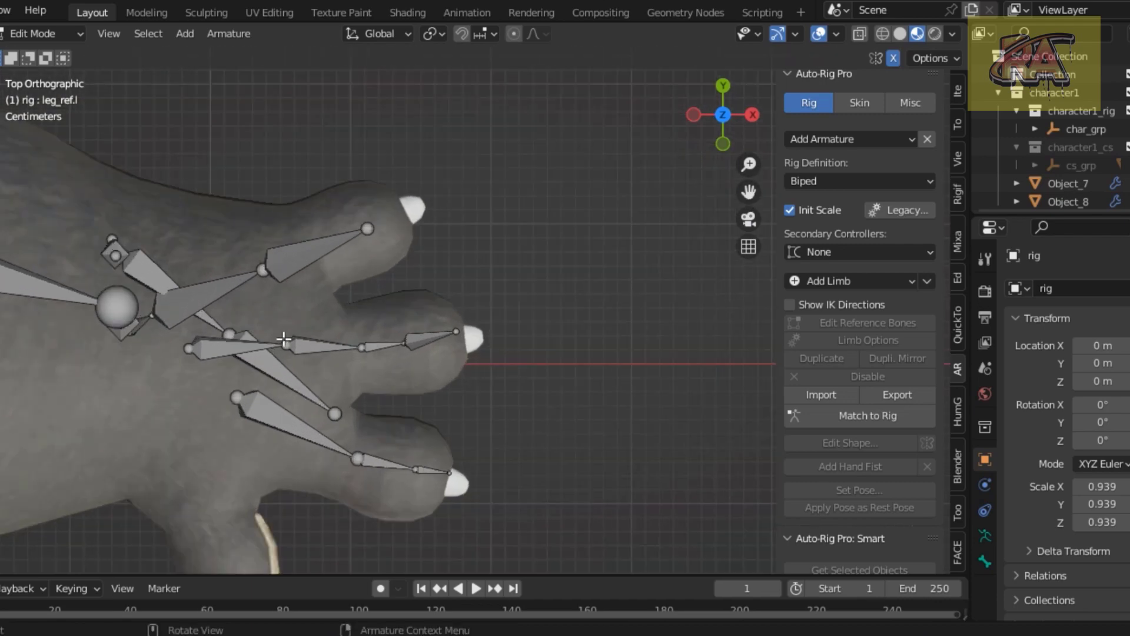
# Select the four index finger reference bones, base to fingertip
pyautogui.click(237, 346)
pyautogui.keyDown('shift'); pyautogui.click(323, 346); pyautogui.keyUp('shift')
pyautogui.keyDown('shift'); pyautogui.click(386, 345); pyautogui.keyUp('shift')
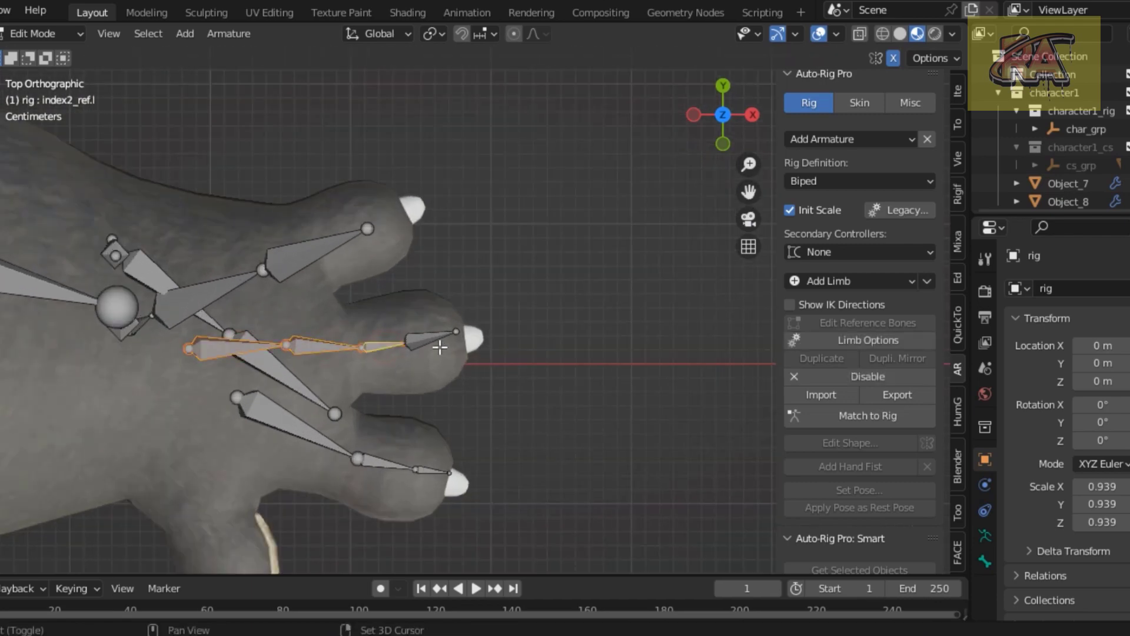
pyautogui.keyDown('shift'); pyautogui.click(439, 339); pyautogui.keyUp('shift')
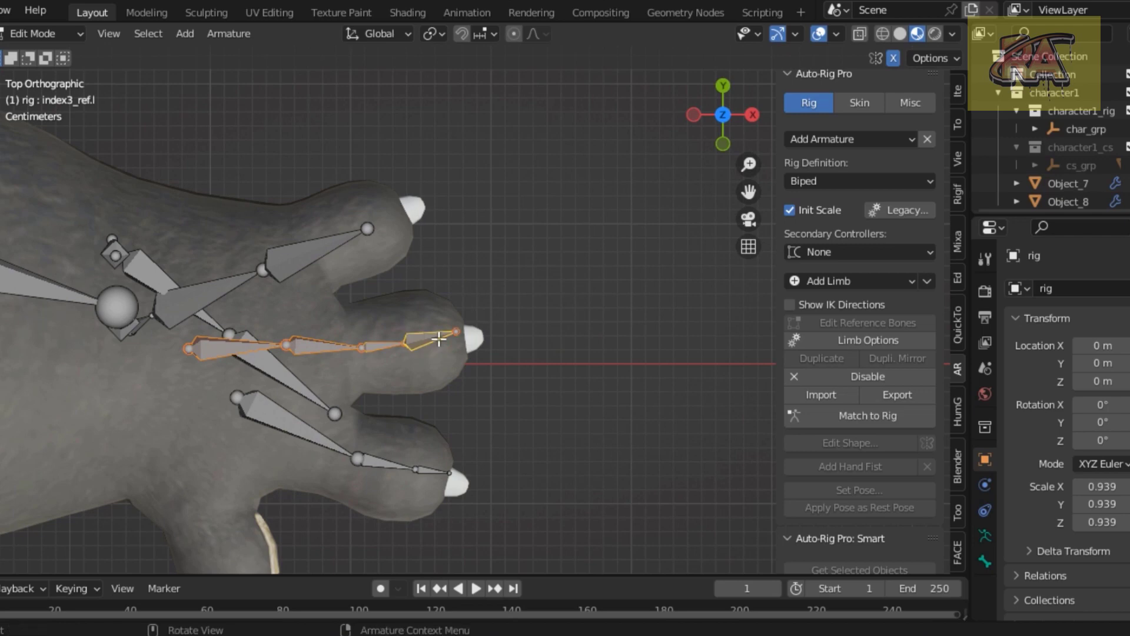
# Check the index finger bones from side and top, then zoom on the hand from the front
pyautogui.press('KP_3')
pyautogui.scroll(-6, 420, 364)
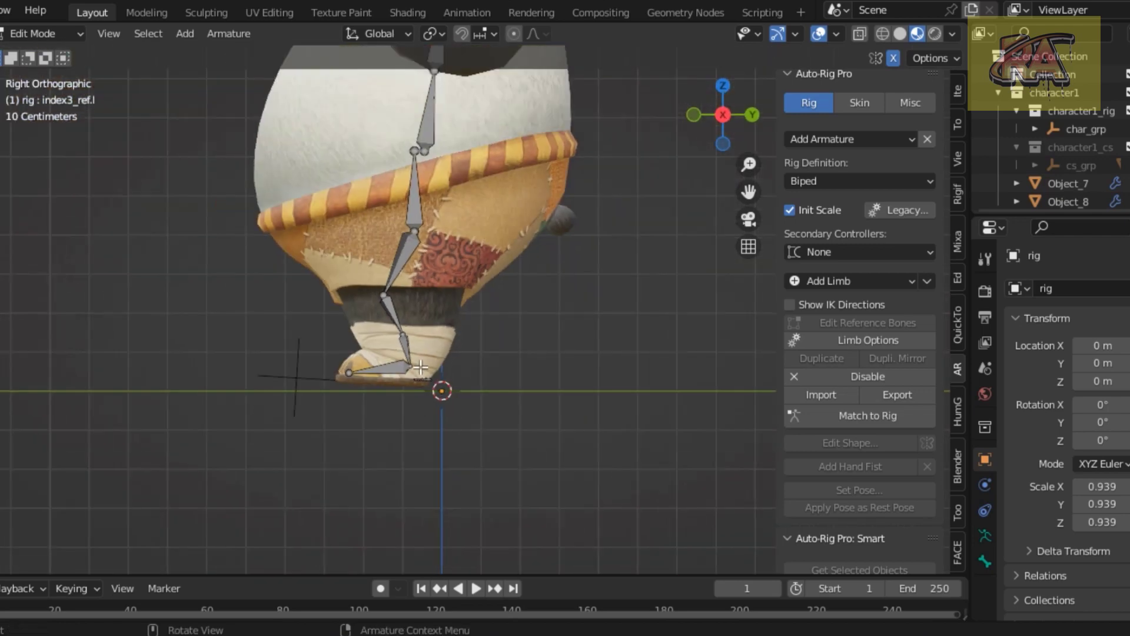
pyautogui.press('KP_7')
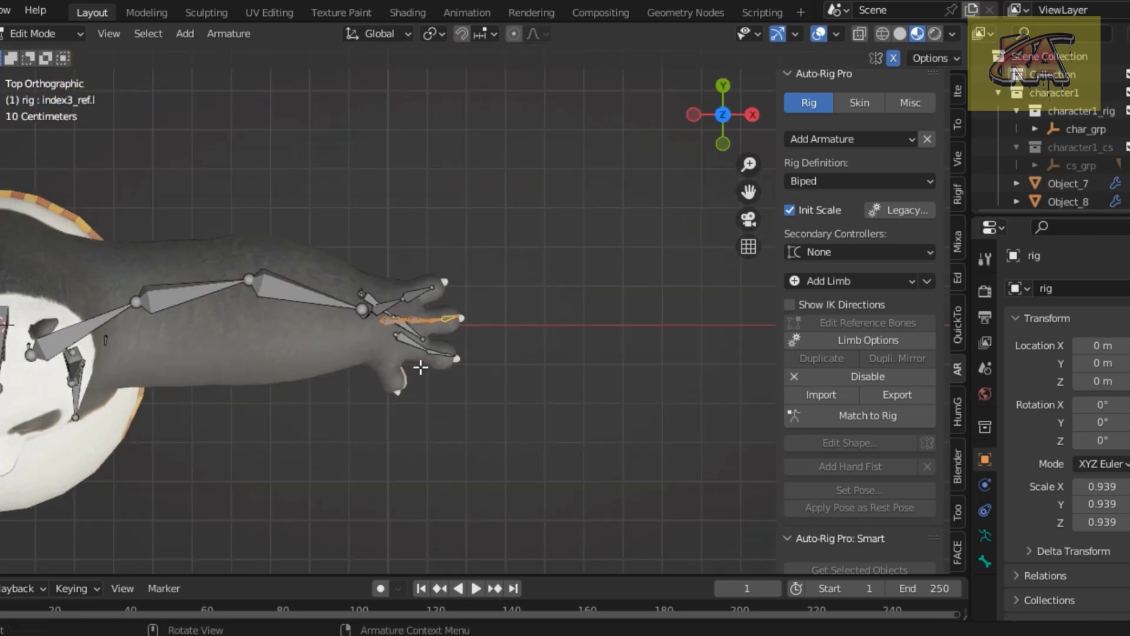
pyautogui.press('KP_1')
pyautogui.moveTo(748, 192); pyautogui.dragTo(748, 471)
pyautogui.scroll(2, 434, 152)
pyautogui.scroll(2, 433, 150)
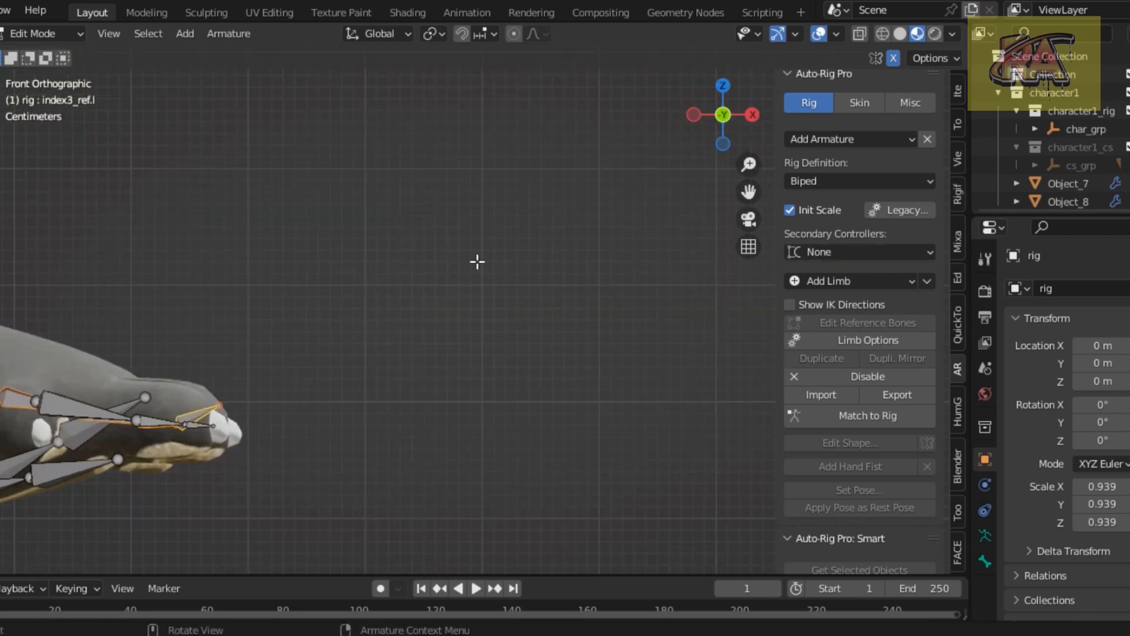
# Raise the left index finger bones and lower the index fingertip joint into the finger
pyautogui.moveTo(748, 192); pyautogui.dragTo(789, 177)
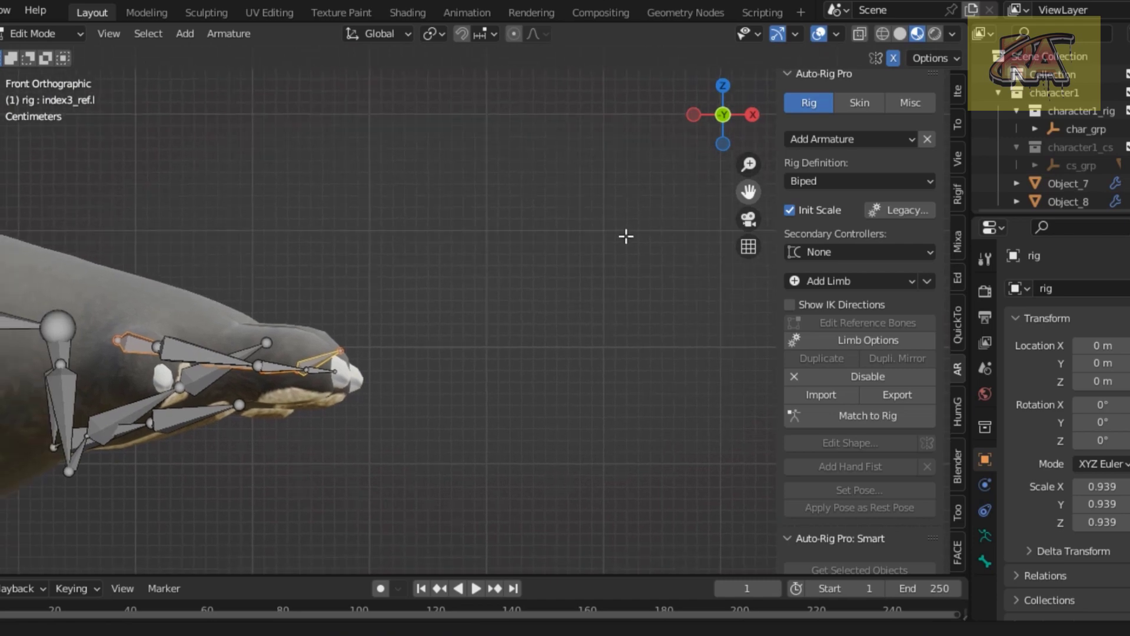
pyautogui.scroll(2, 226, 428)
pyautogui.scroll(-1, 208, 405)
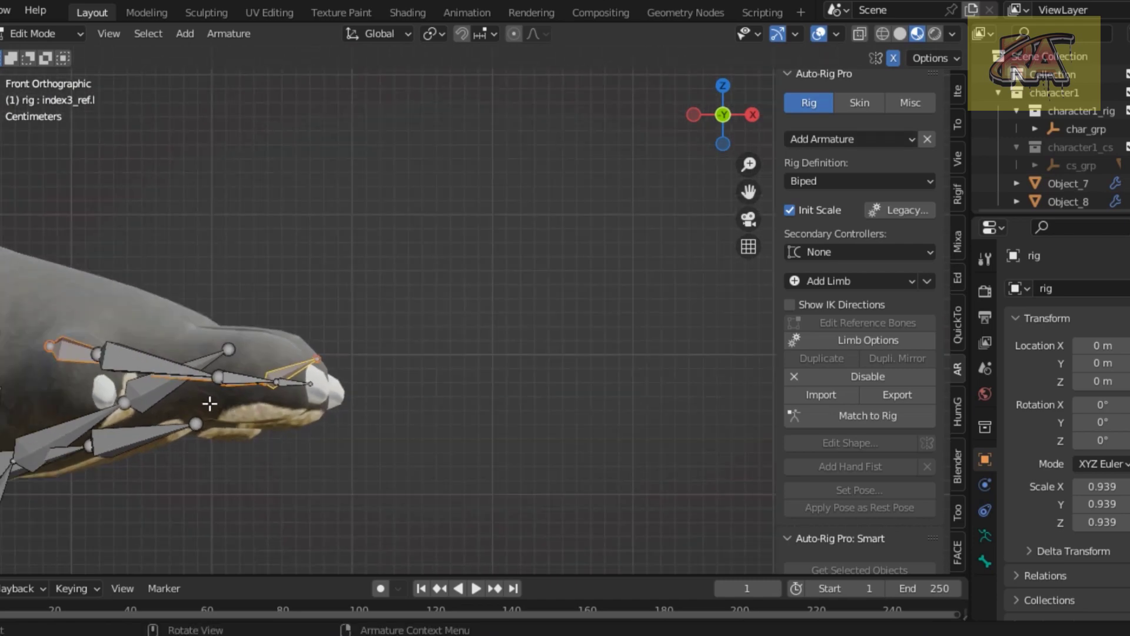
pyautogui.scroll(-1, 209, 403)
pyautogui.press('g')
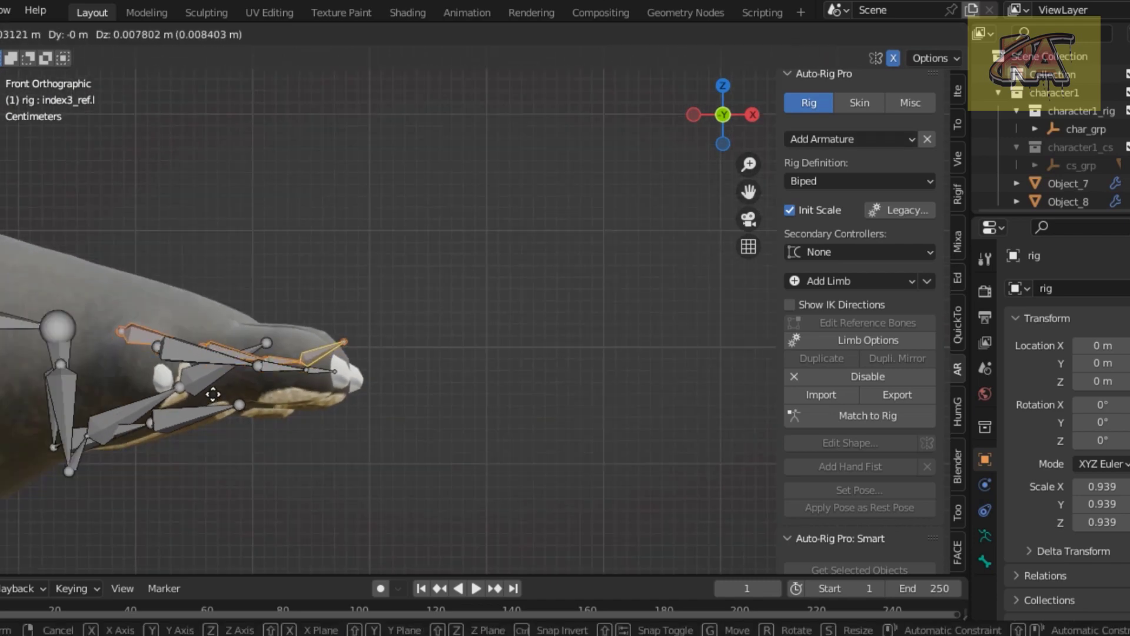
pyautogui.click(218, 391)
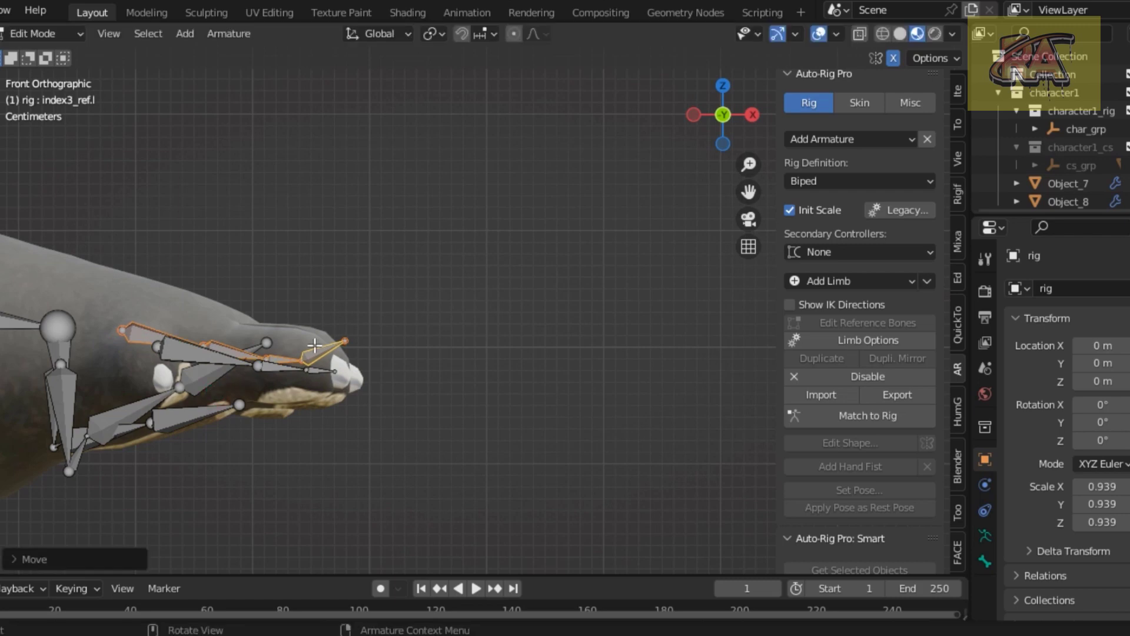
pyautogui.click(349, 342)
pyautogui.press('g')
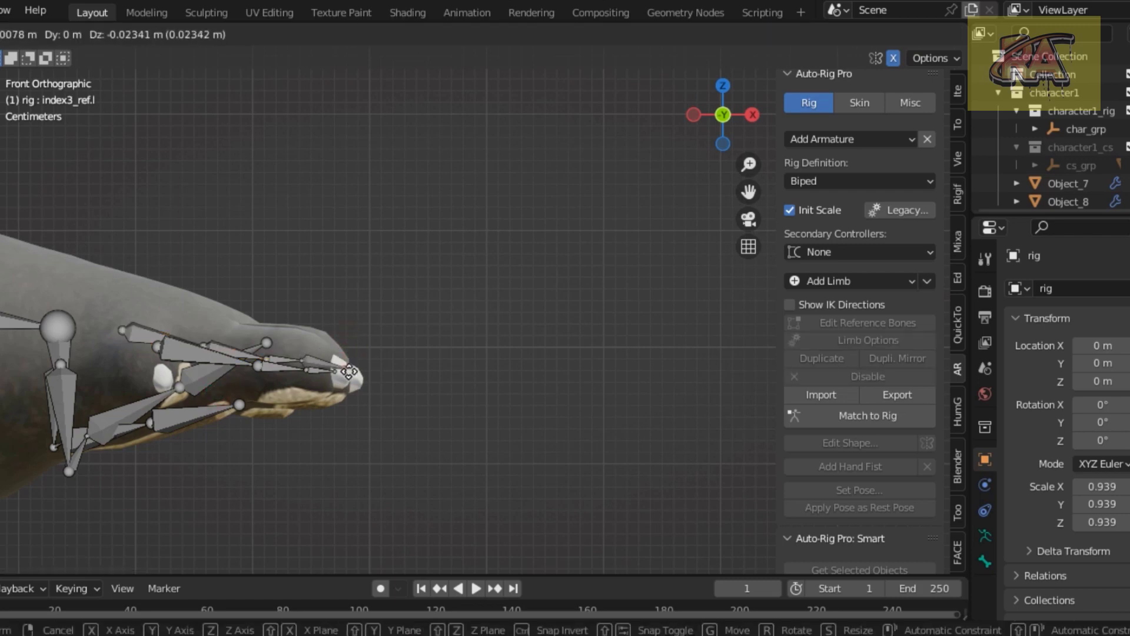
pyautogui.click(349, 371)
# Move the three thumb bones along the thumb from above, then raise them from the front
pyautogui.press('KP_7')
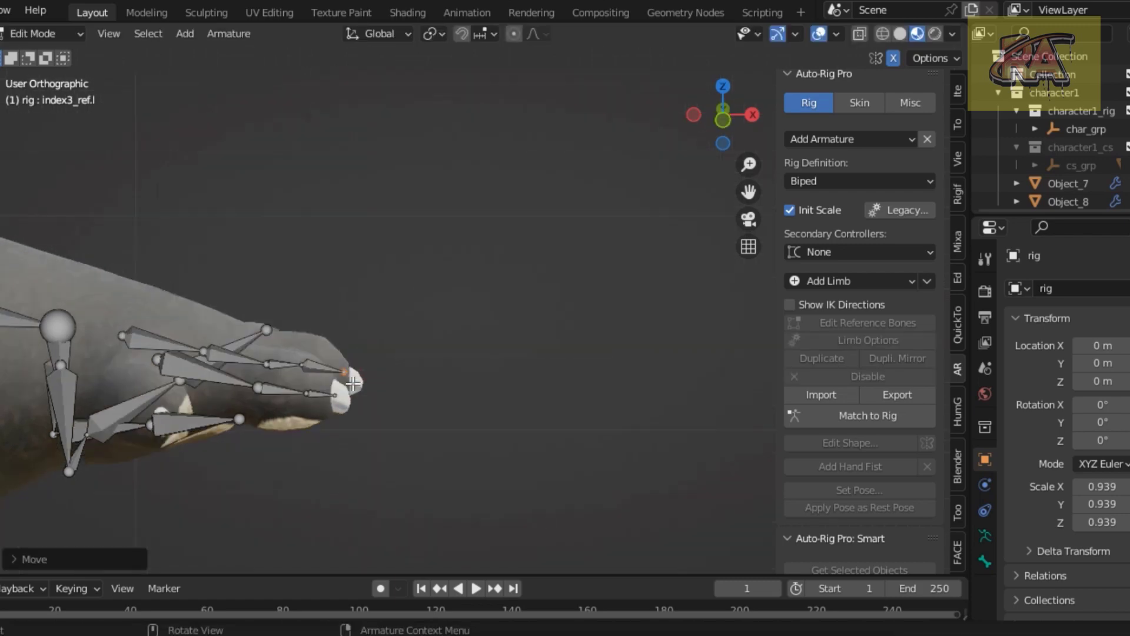
pyautogui.click(185, 390)
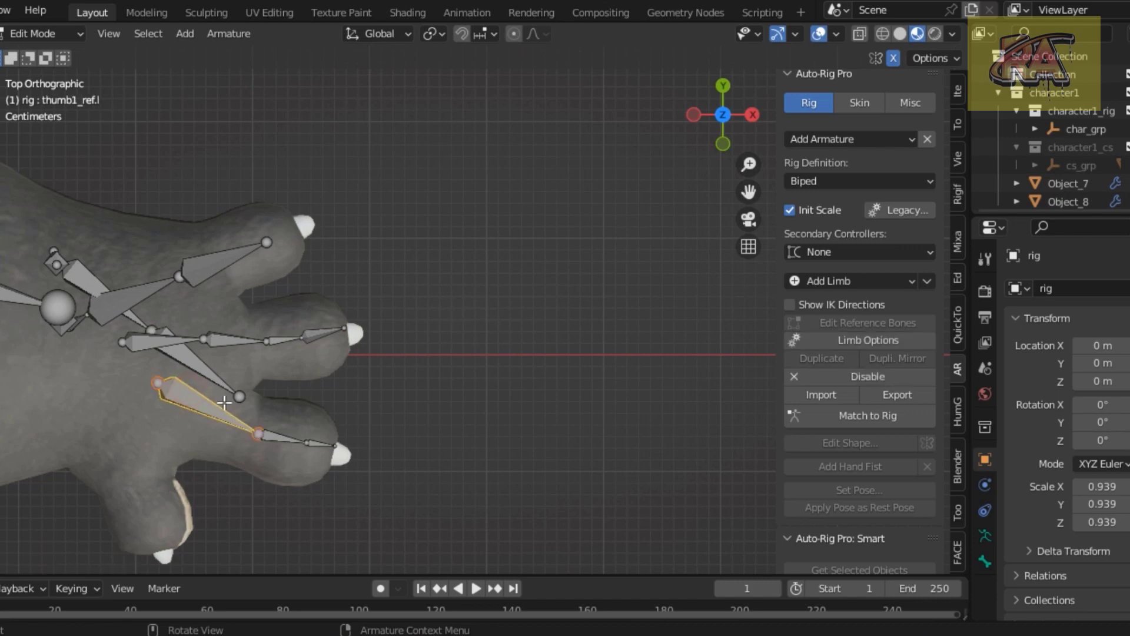
pyautogui.keyDown('shift'); pyautogui.click(286, 438); pyautogui.keyUp('shift')
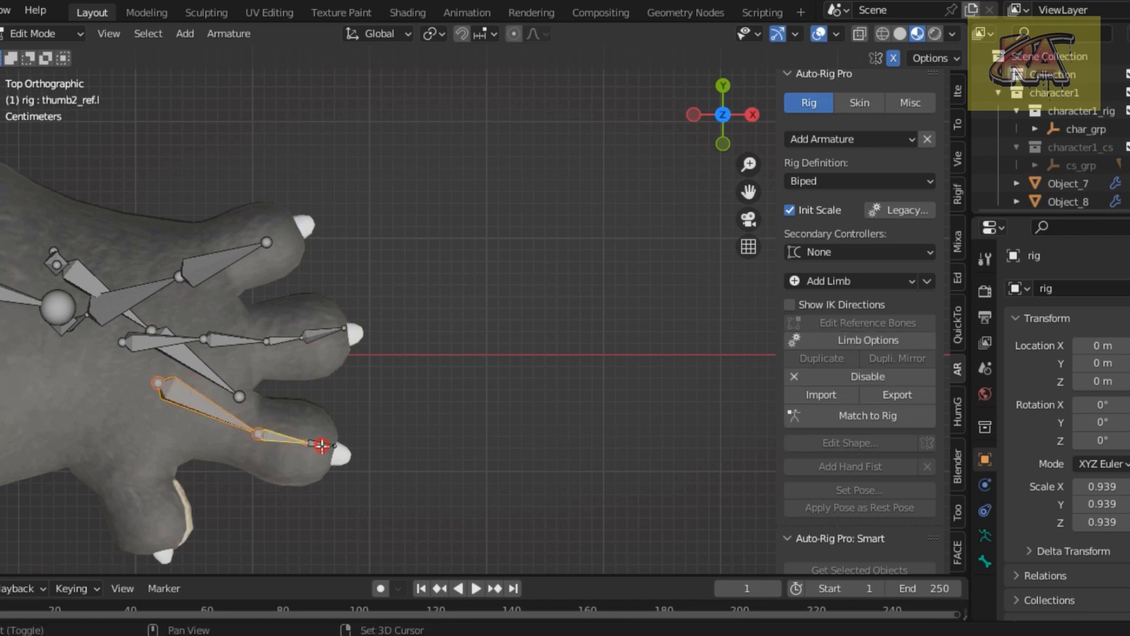
pyautogui.keyDown('shift'); pyautogui.click(312, 442); pyautogui.keyUp('shift')
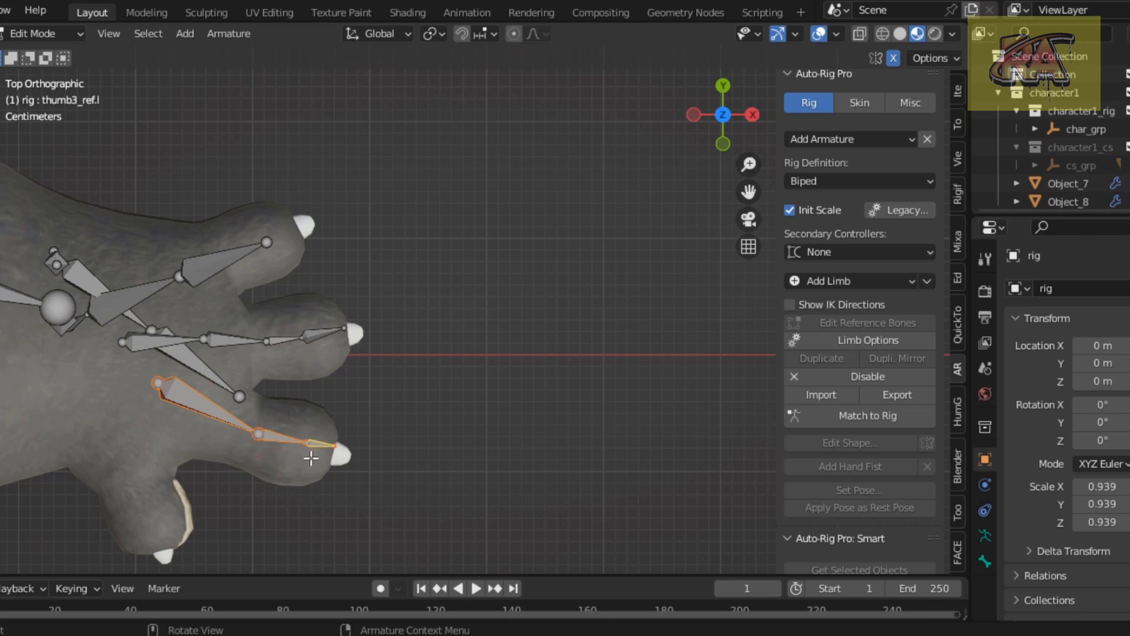
pyautogui.press('g')
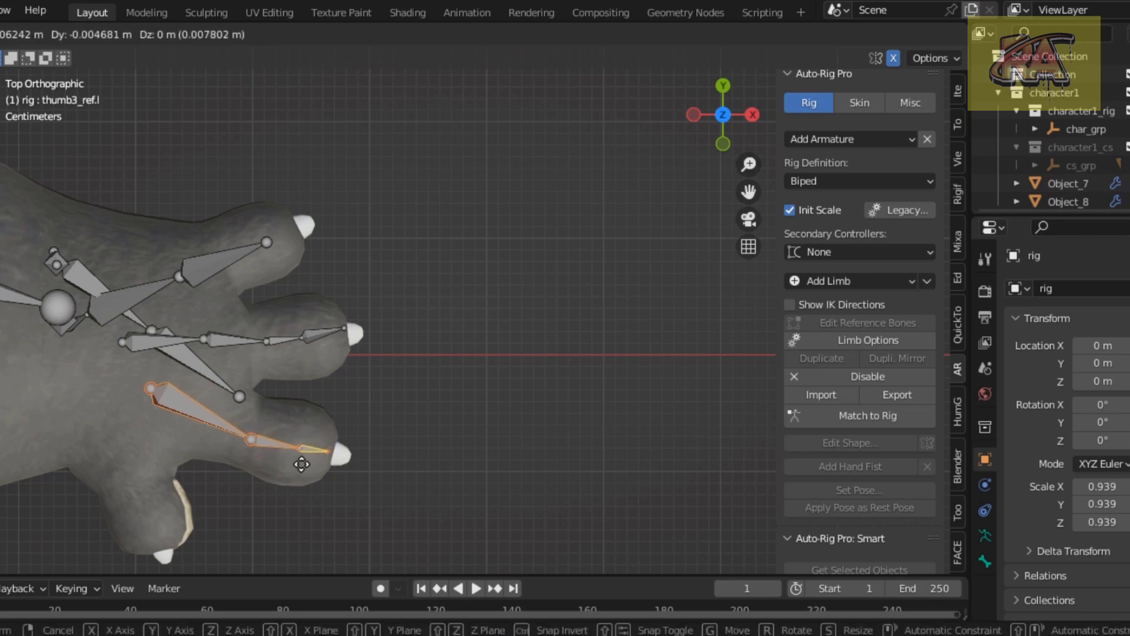
pyautogui.click(313, 469)
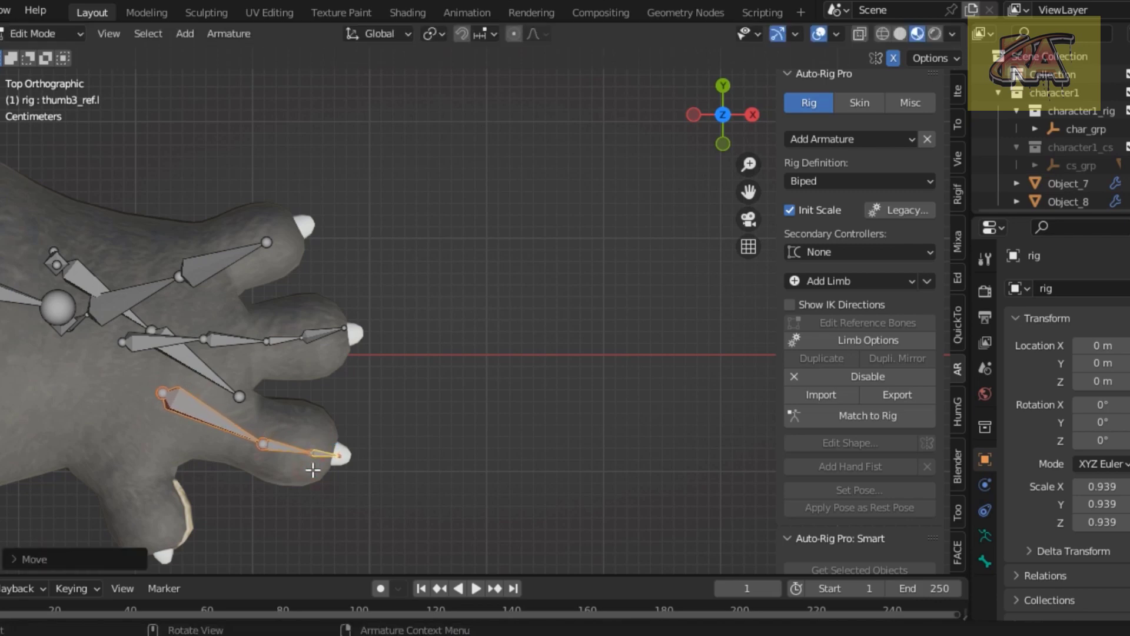
pyautogui.press('KP_1')
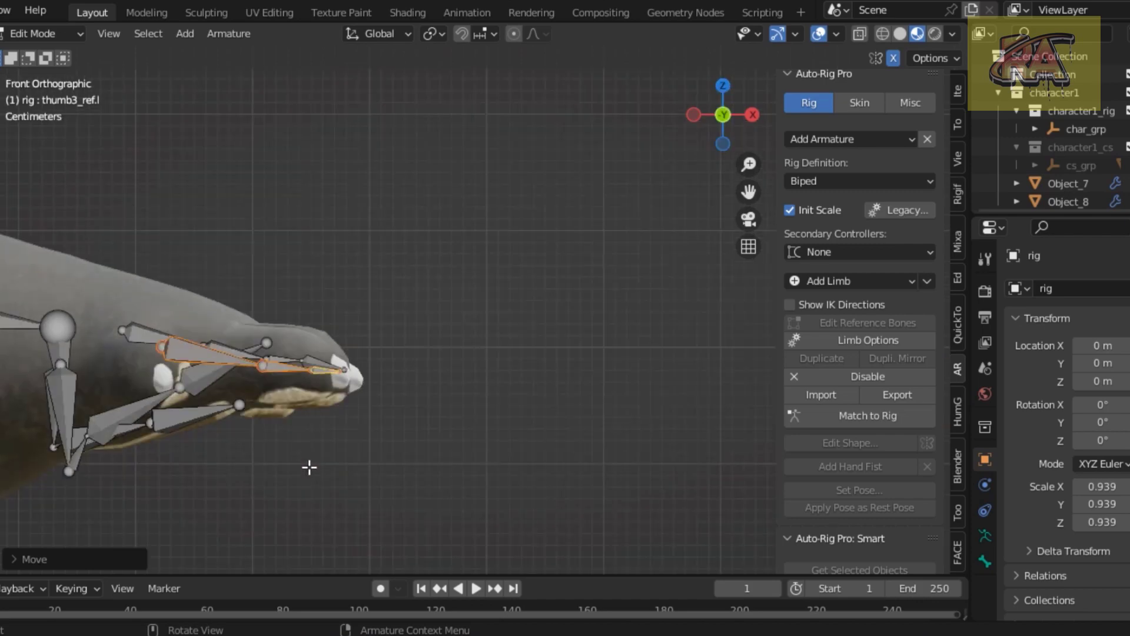
pyautogui.press('g')
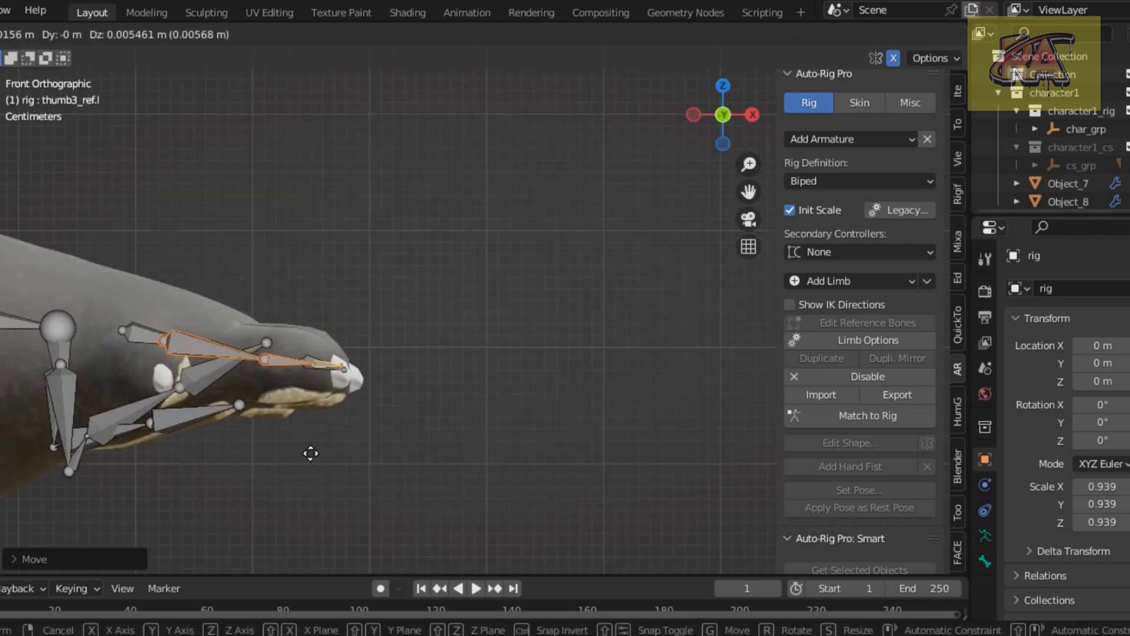
pyautogui.click(311, 453)
pyautogui.press('KP_7')
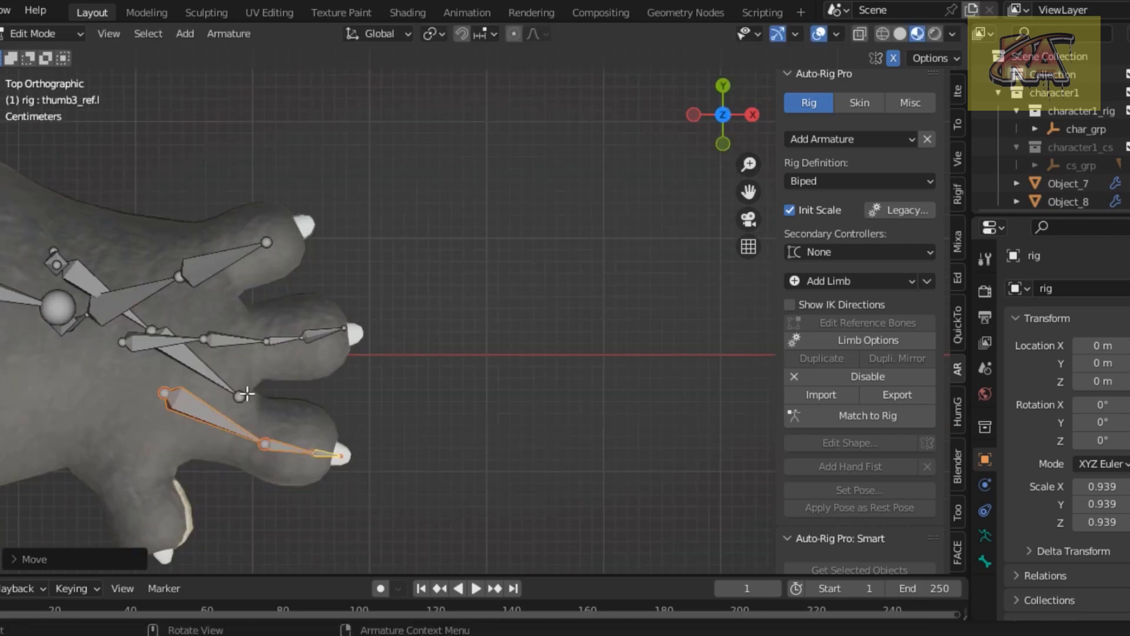
# Select the ring finger bones and drop the tip onto the panda's lowest finger
pyautogui.click(197, 369)
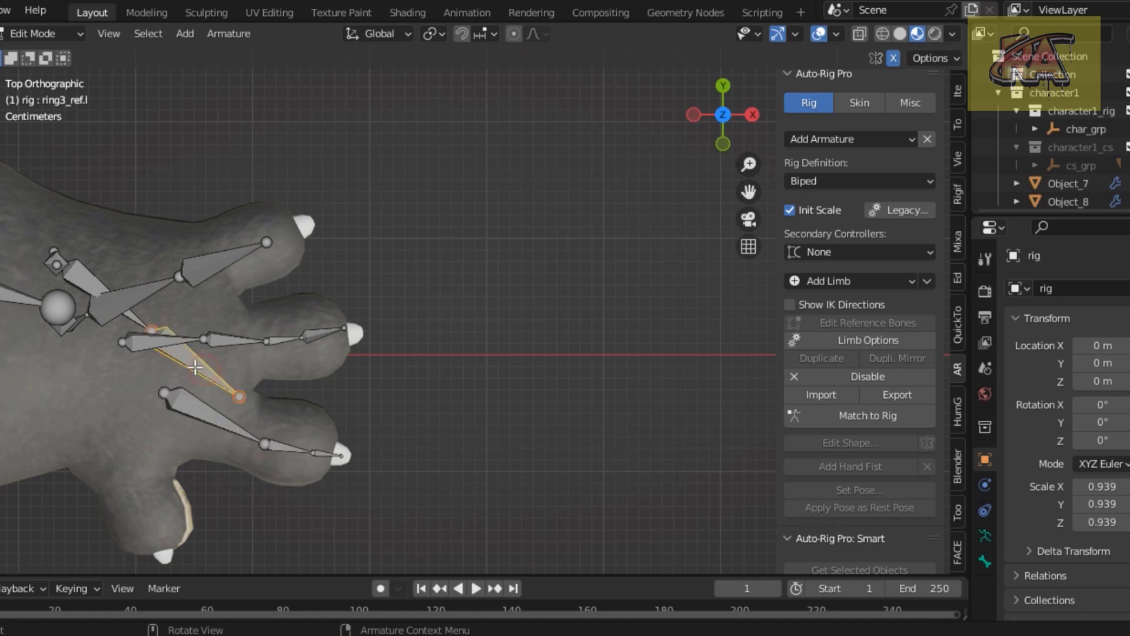
pyautogui.click(97, 285)
pyautogui.click(57, 268)
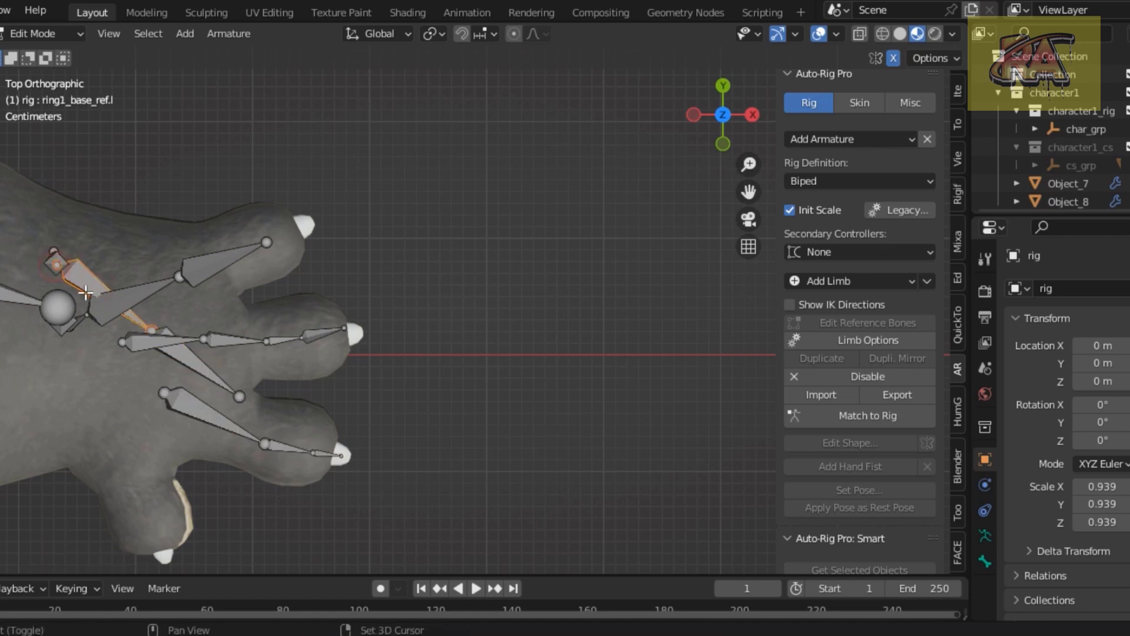
pyautogui.keyDown('shift'); pyautogui.click(192, 367); pyautogui.keyUp('shift')
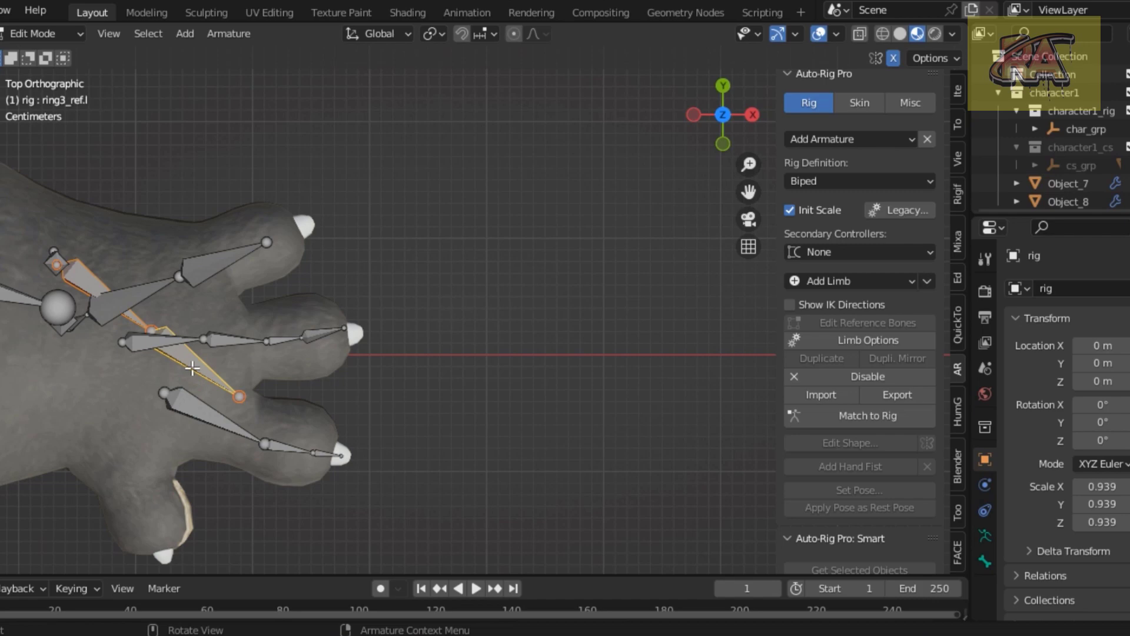
pyautogui.press('g')
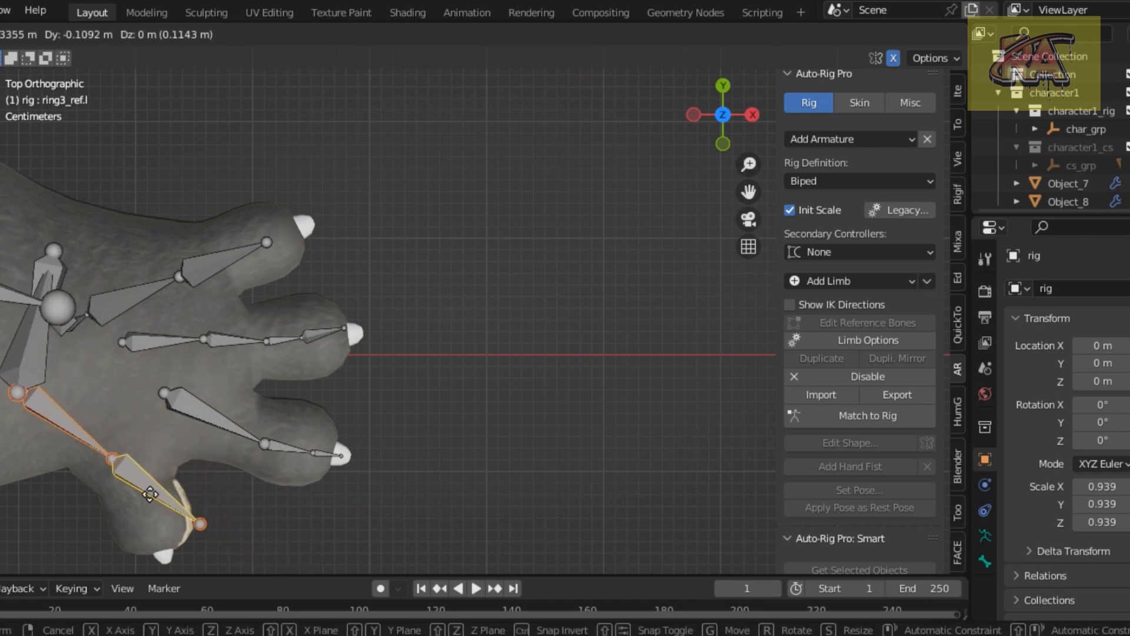
pyautogui.click(150, 494)
# Lower, re-angle and shift the ring finger base bone up-left
pyautogui.click(40, 371)
pyautogui.press('g')
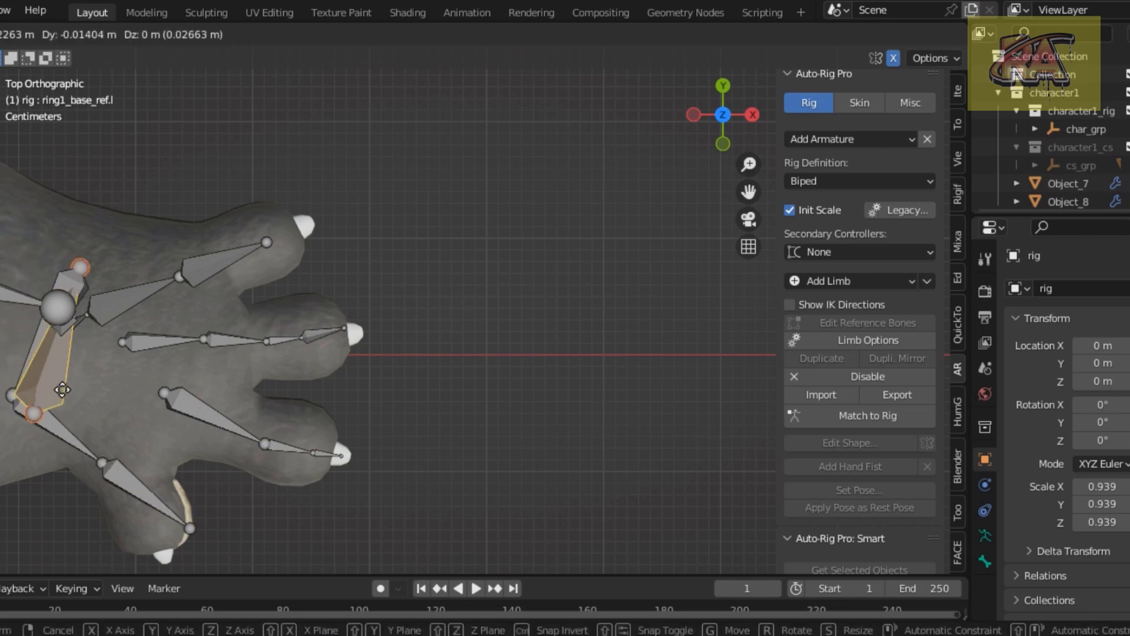
pyautogui.click(104, 408)
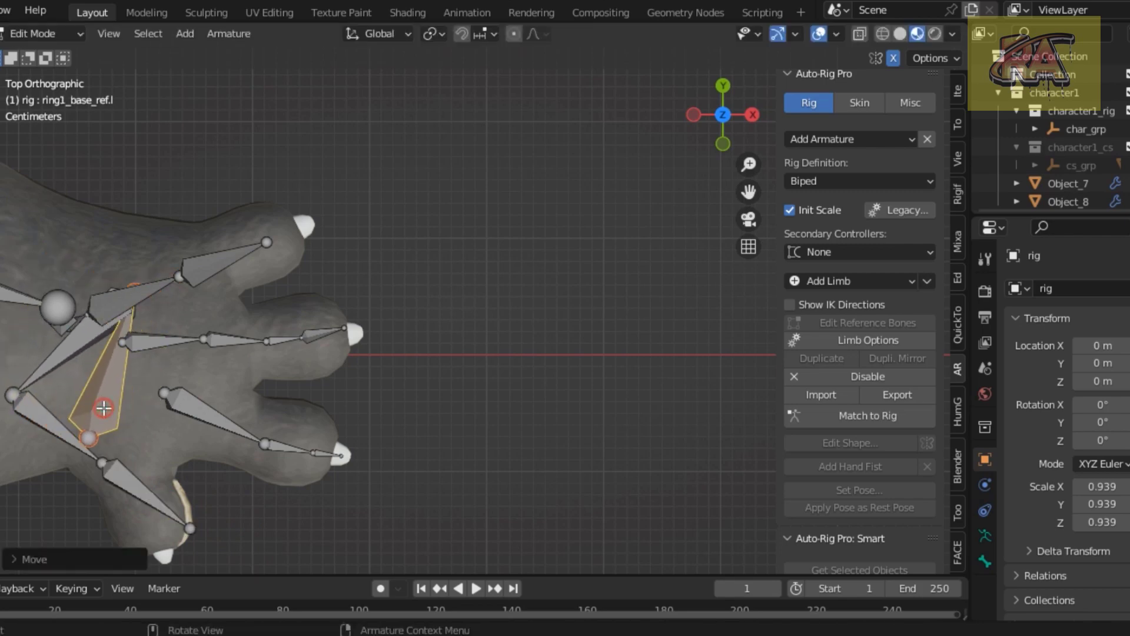
pyautogui.press('r')
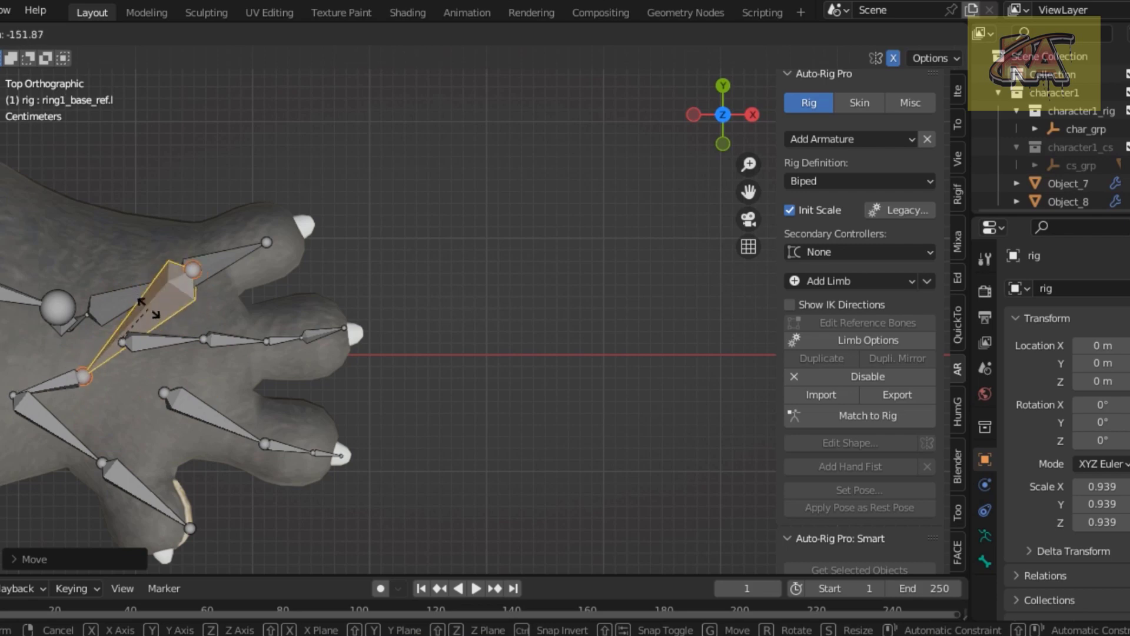
pyautogui.click(148, 309)
pyautogui.press('g')
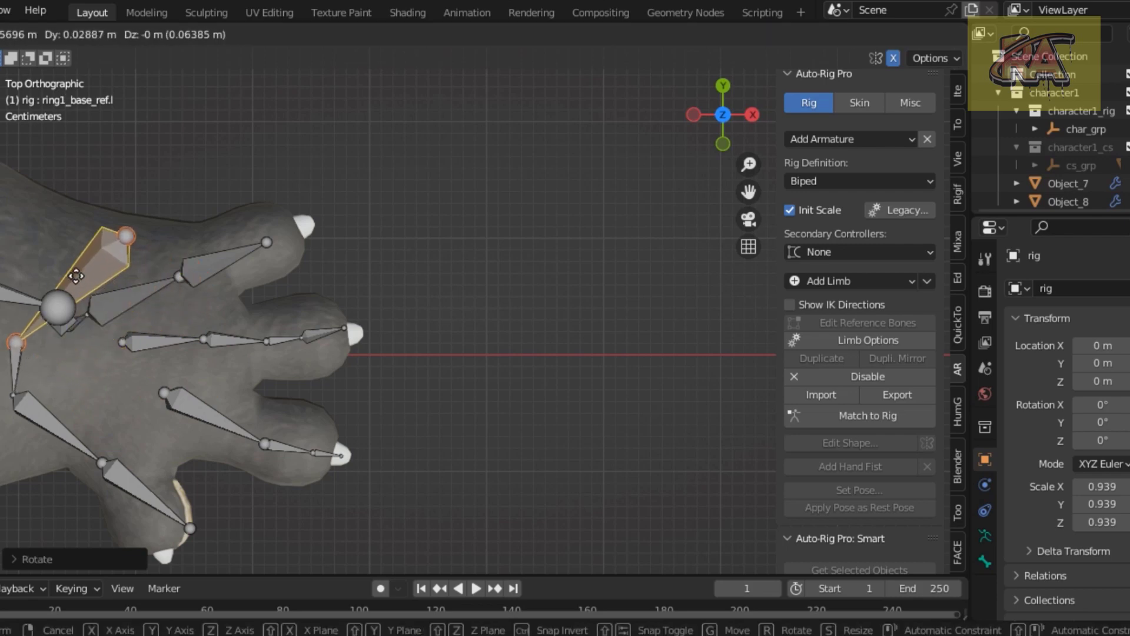
pyautogui.click(74, 276)
# Rotate and shift the ring finger base bone to aim down the lowest finger
pyautogui.scroll(-1, 74, 276)
pyautogui.scroll(-2, 168, 303)
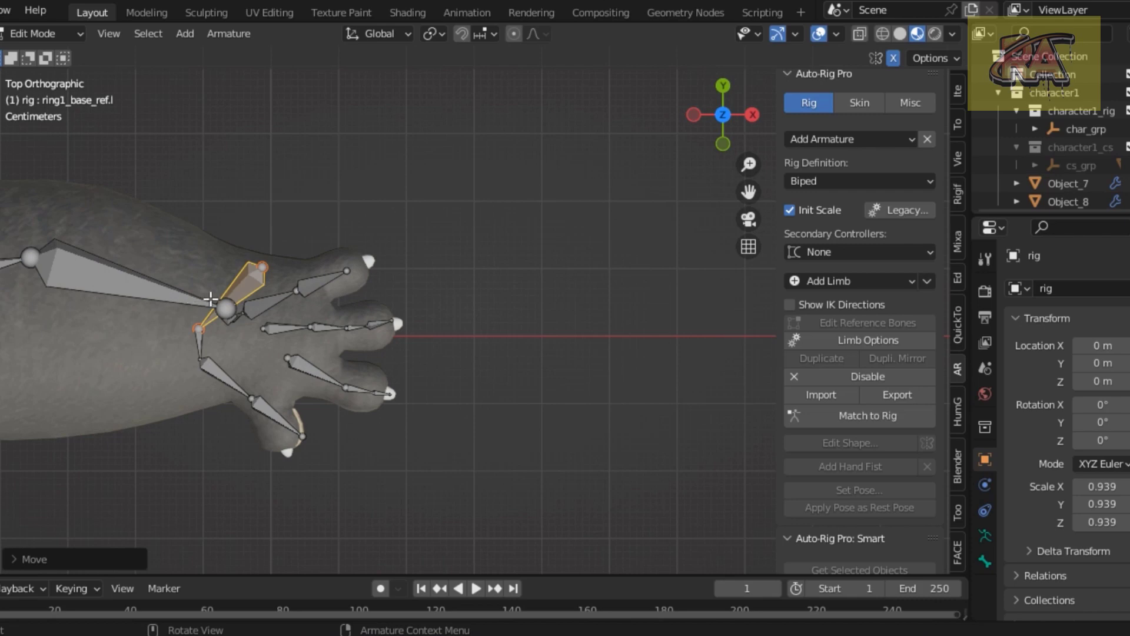
pyautogui.press('r')
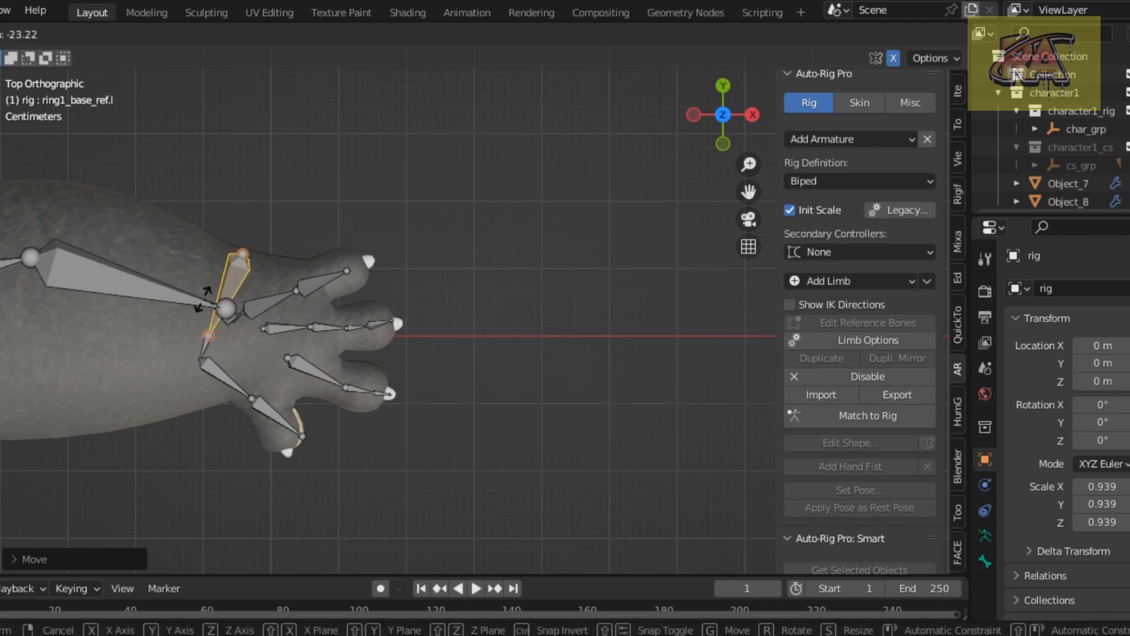
pyautogui.click(204, 301)
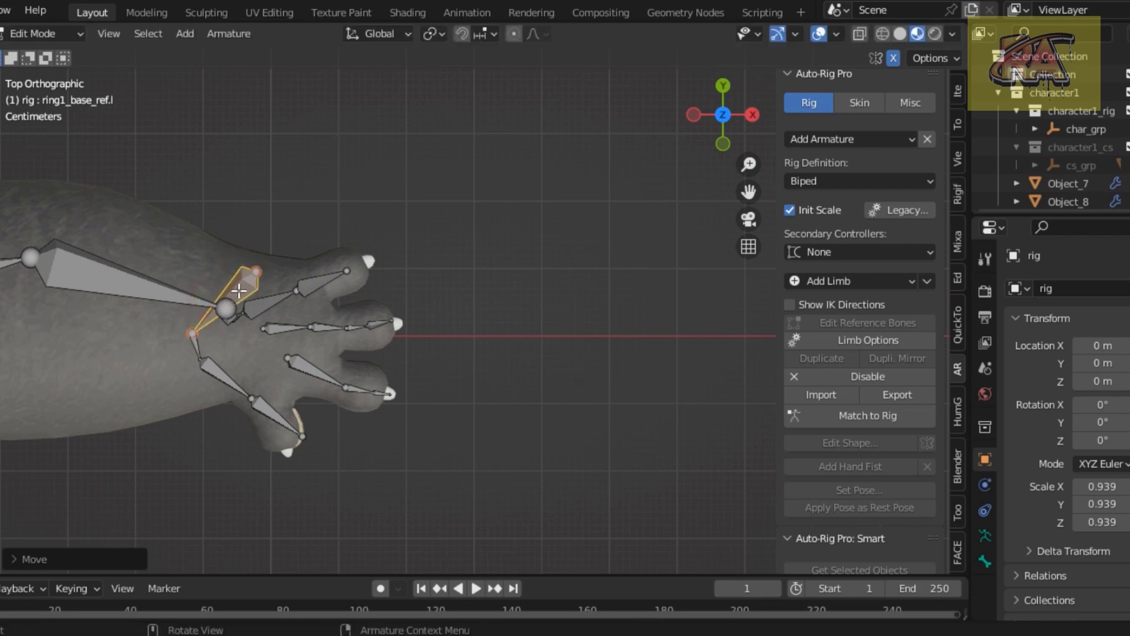
pyautogui.press('g')
pyautogui.click(181, 290)
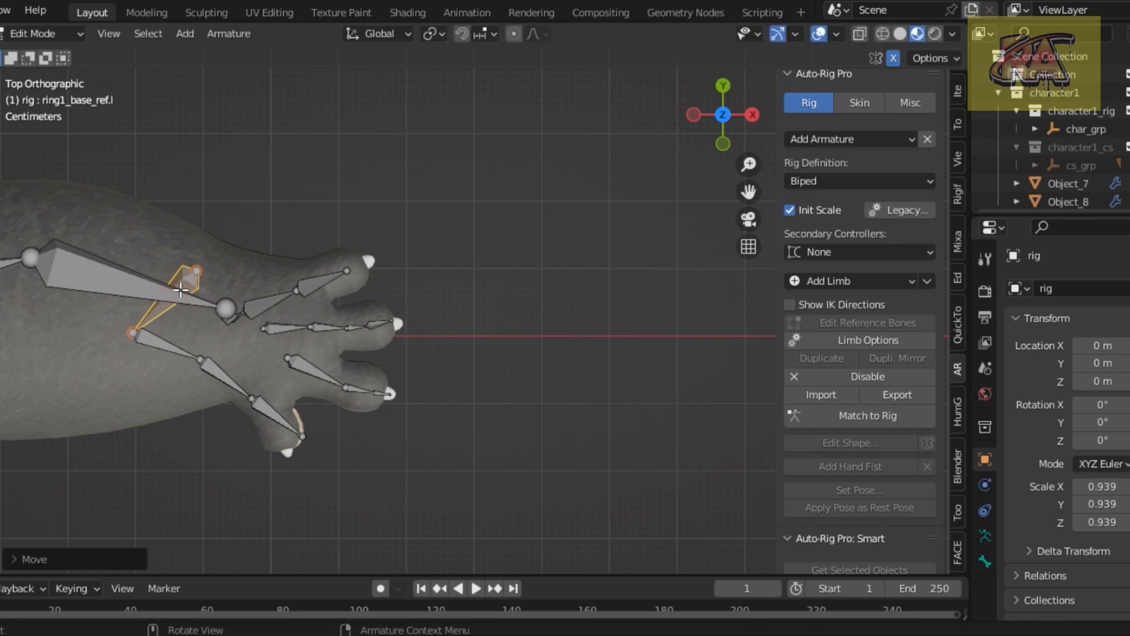
pyautogui.press('r')
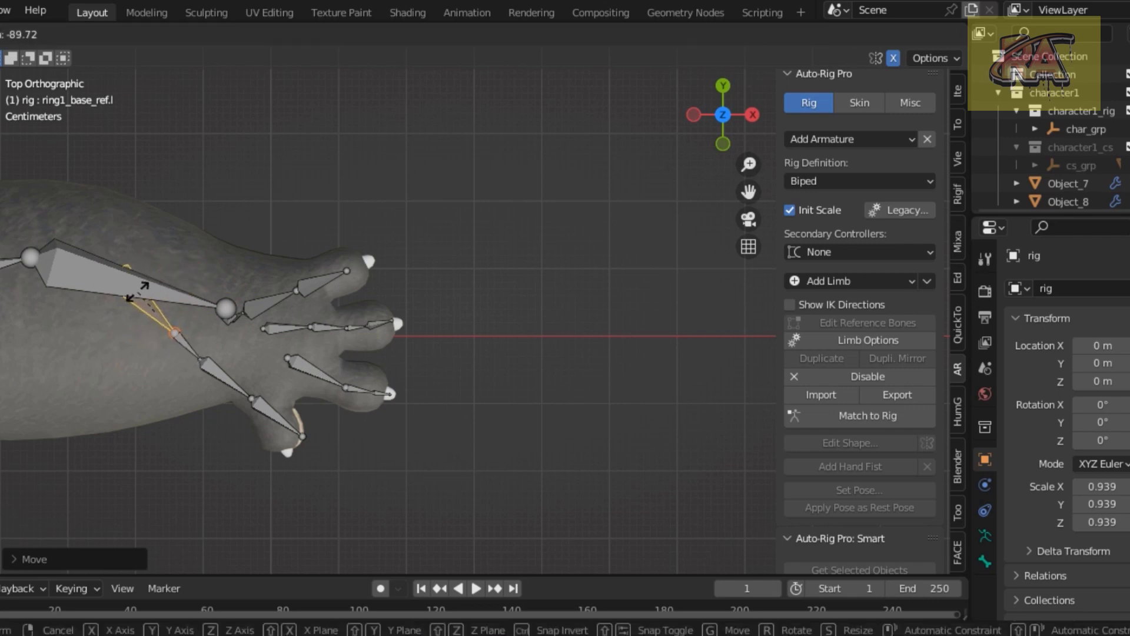
pyautogui.click(136, 291)
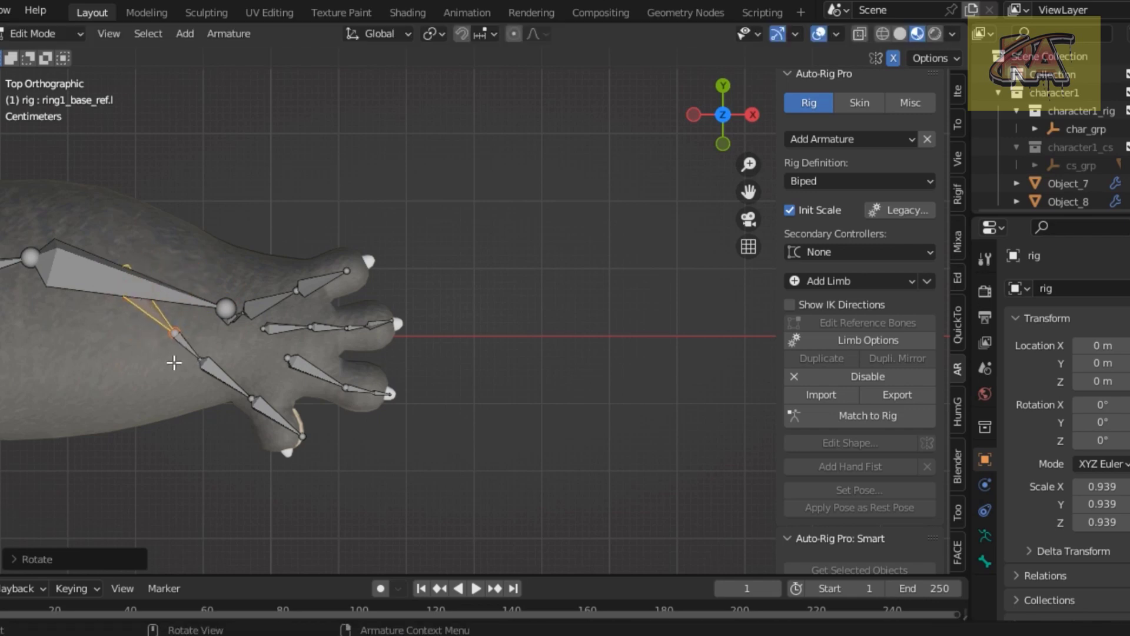
# Scale down the ring finger bones and lay them along the lowest finger, viewed from the front
pyautogui.keyDown('shift'); pyautogui.click(197, 353); pyautogui.keyUp('shift')
pyautogui.keyDown('shift'); pyautogui.click(245, 390); pyautogui.keyUp('shift')
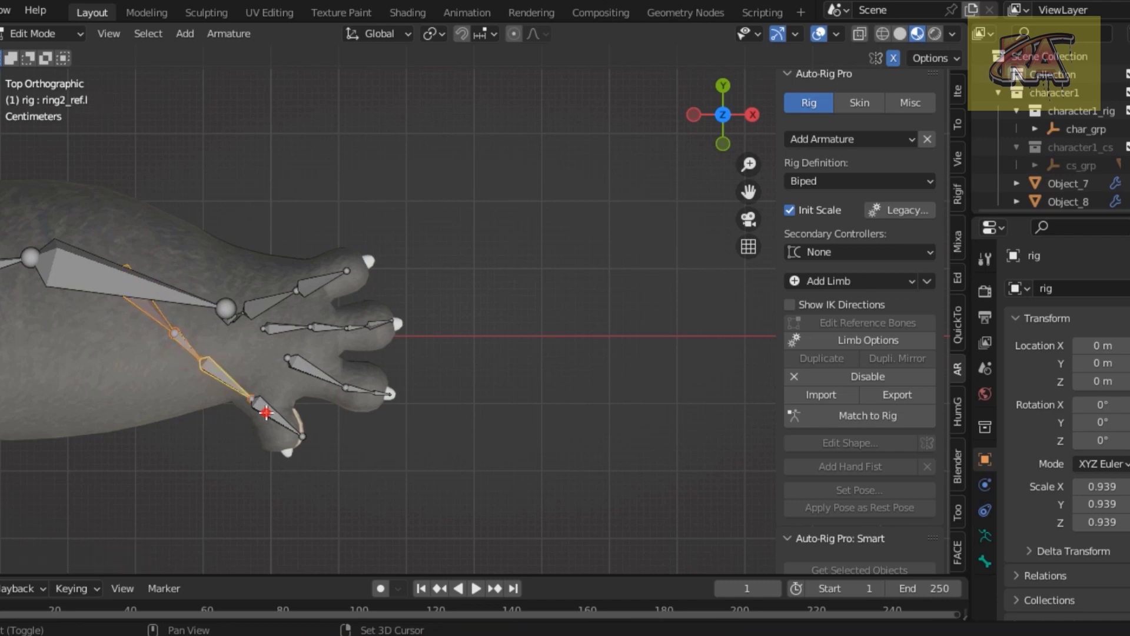
pyautogui.keyDown('shift'); pyautogui.click(266, 412); pyautogui.keyUp('shift')
pyautogui.press('s')
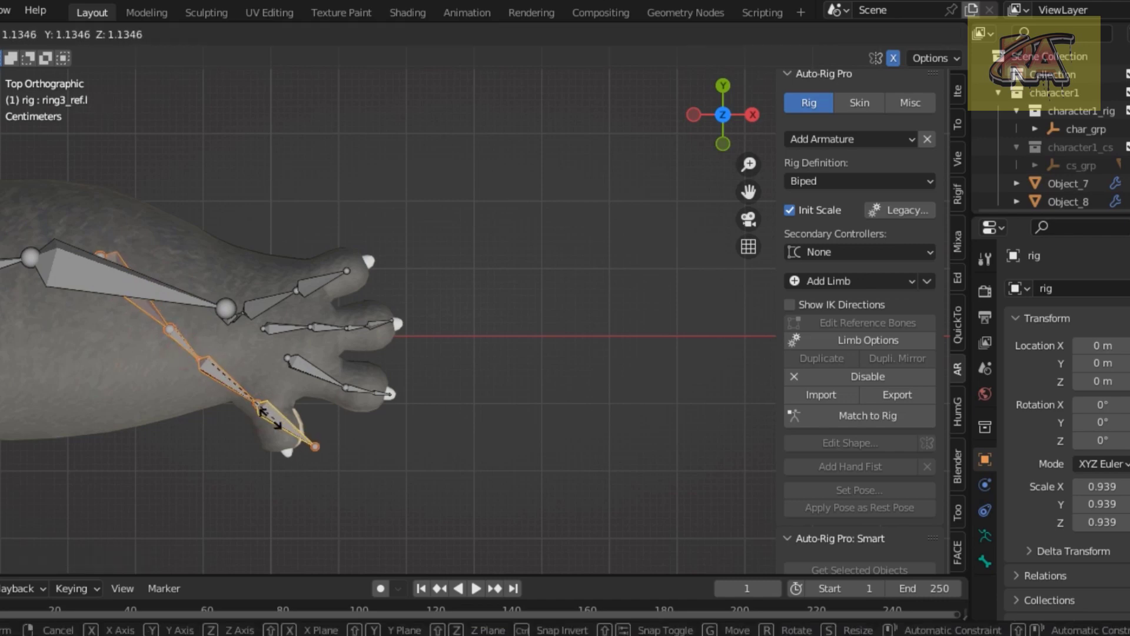
pyautogui.click(225, 399)
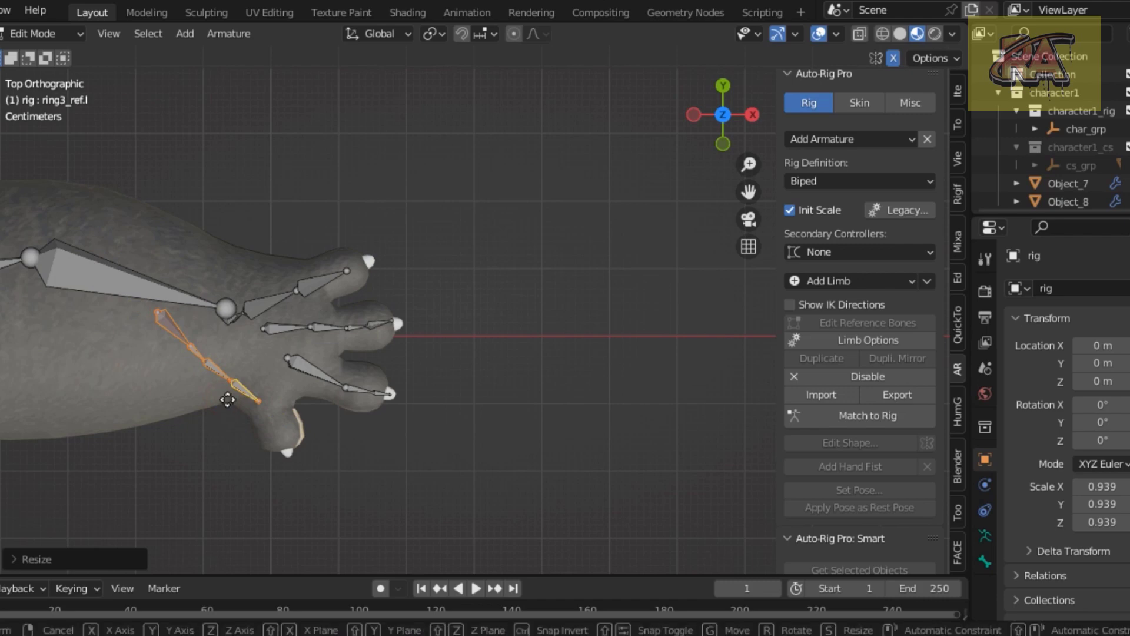
pyautogui.press('g')
pyautogui.click(263, 439)
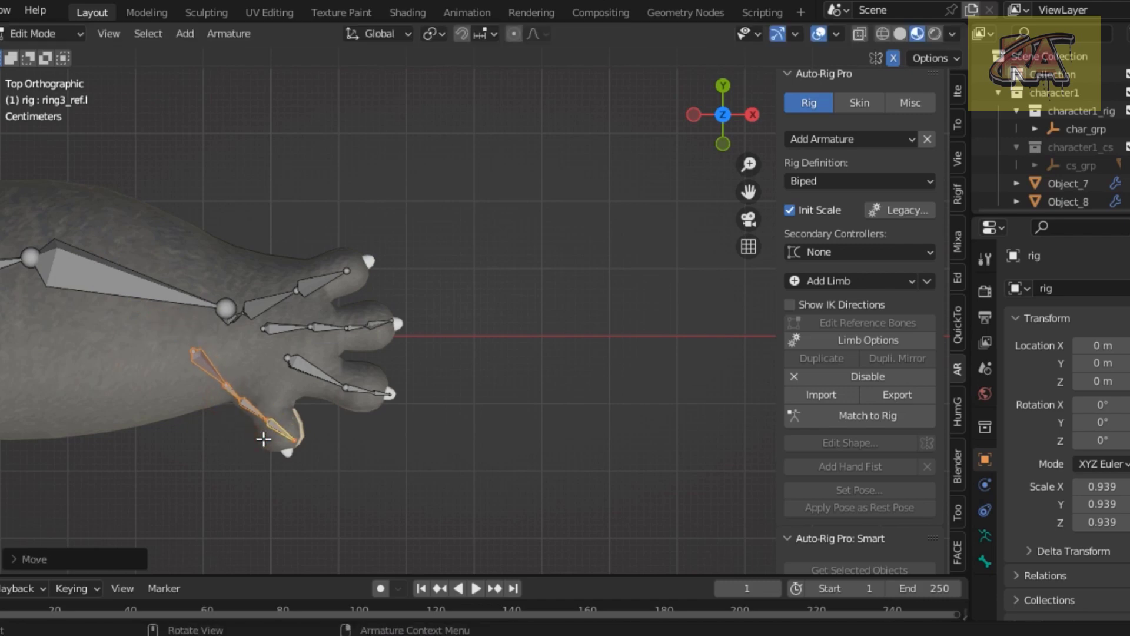
pyautogui.press('KP_1')
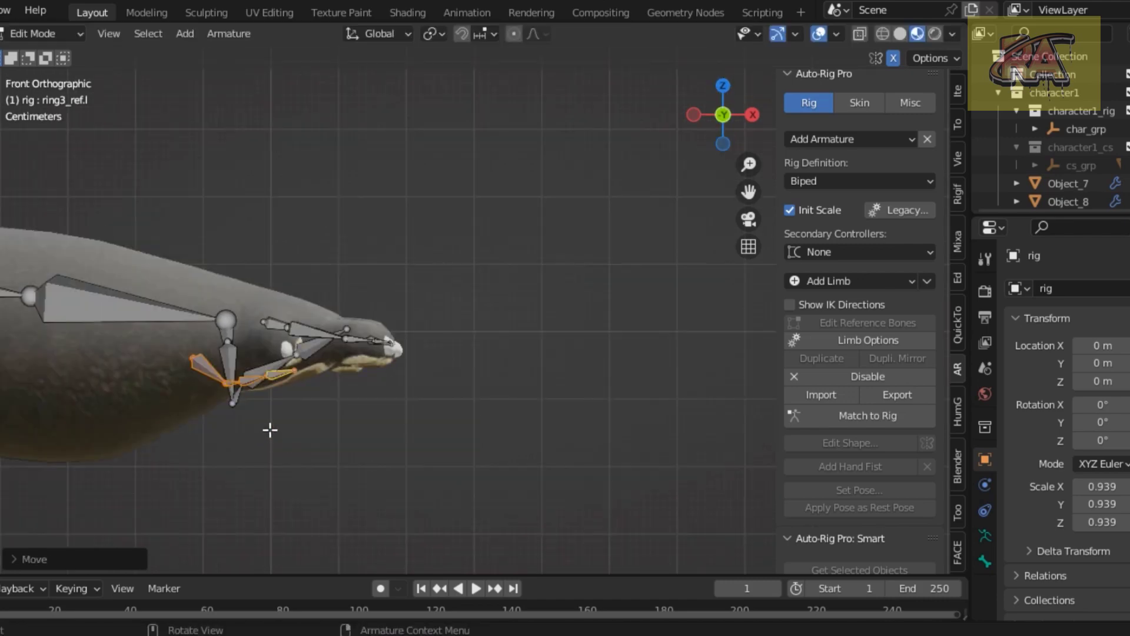
# From the front, set the height of the ring finger chain, base bone and first bone, then return to top view
pyautogui.press('g')
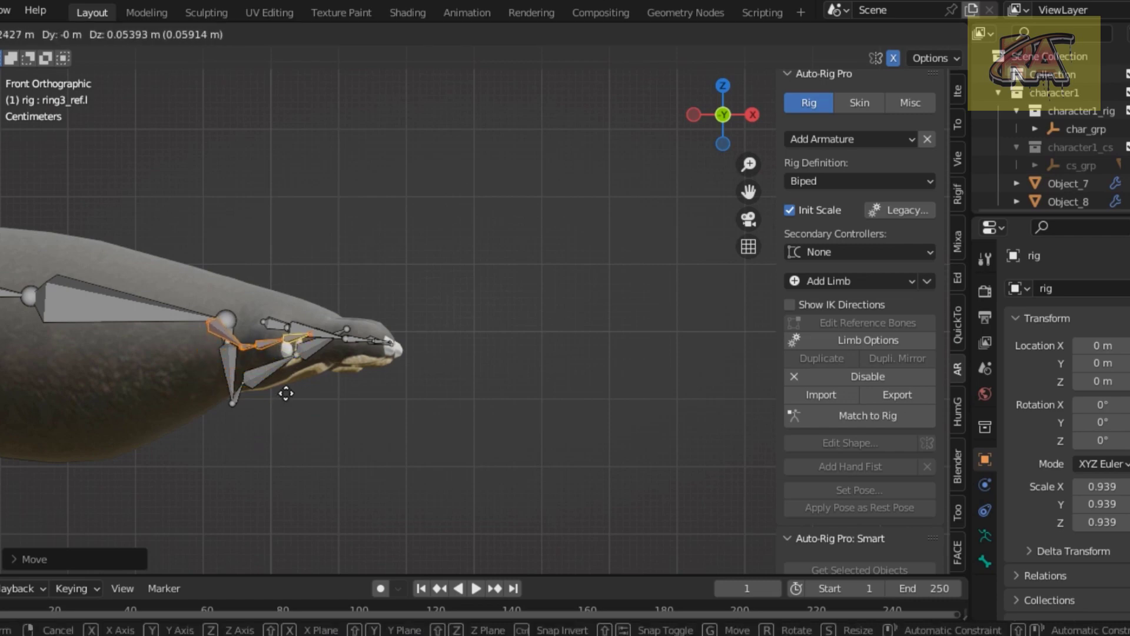
pyautogui.click(285, 393)
pyautogui.click(240, 344)
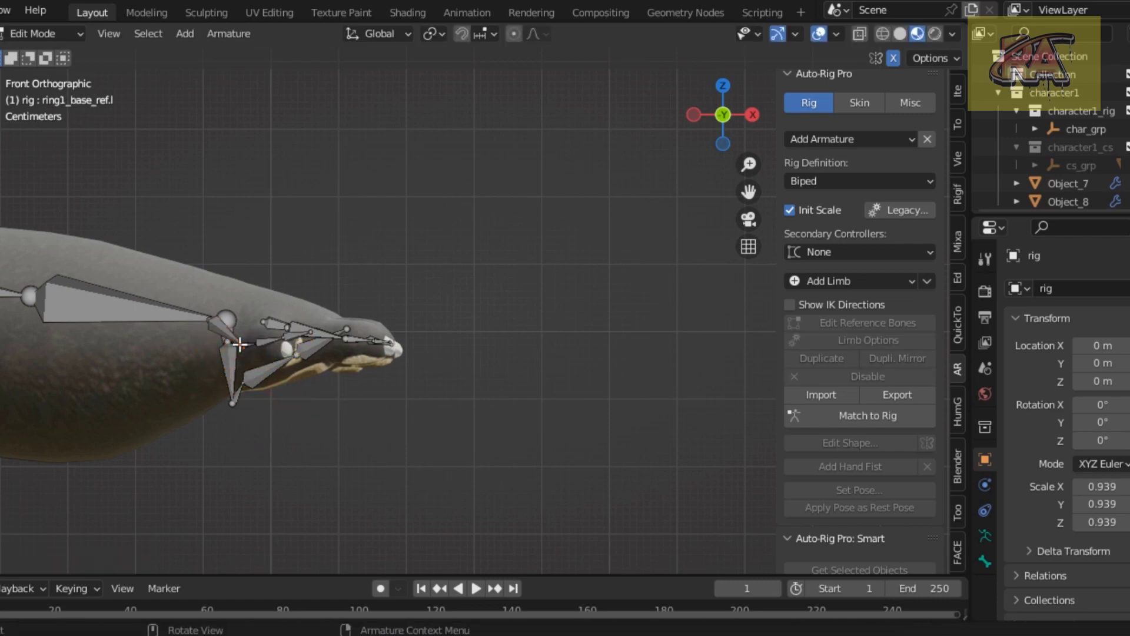
pyautogui.press('g')
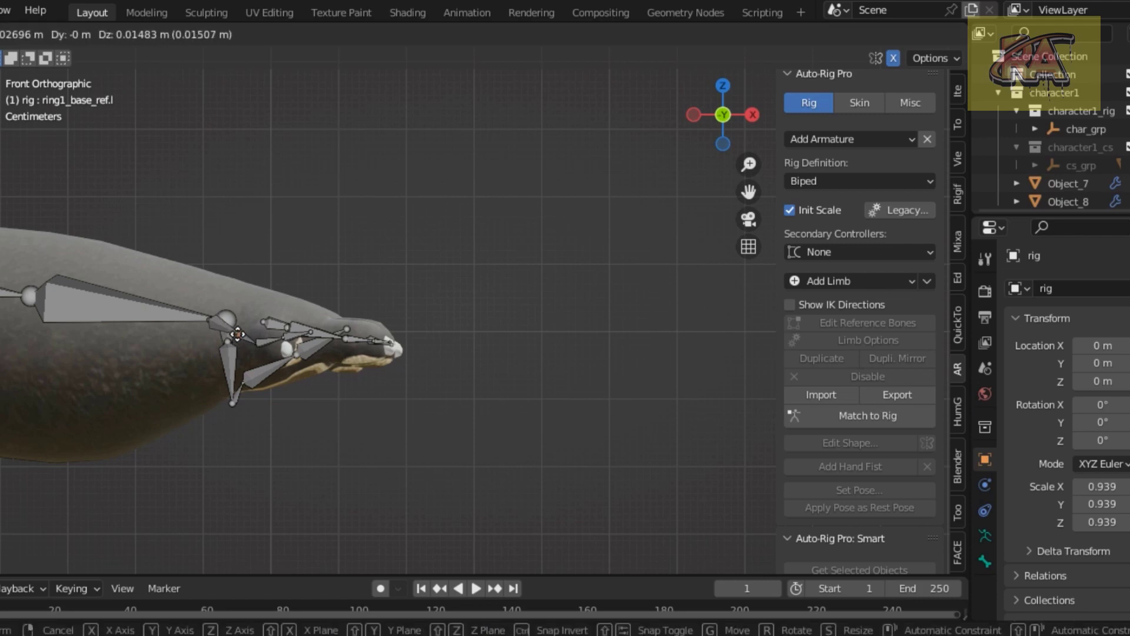
pyautogui.click(251, 336)
pyautogui.click(258, 343)
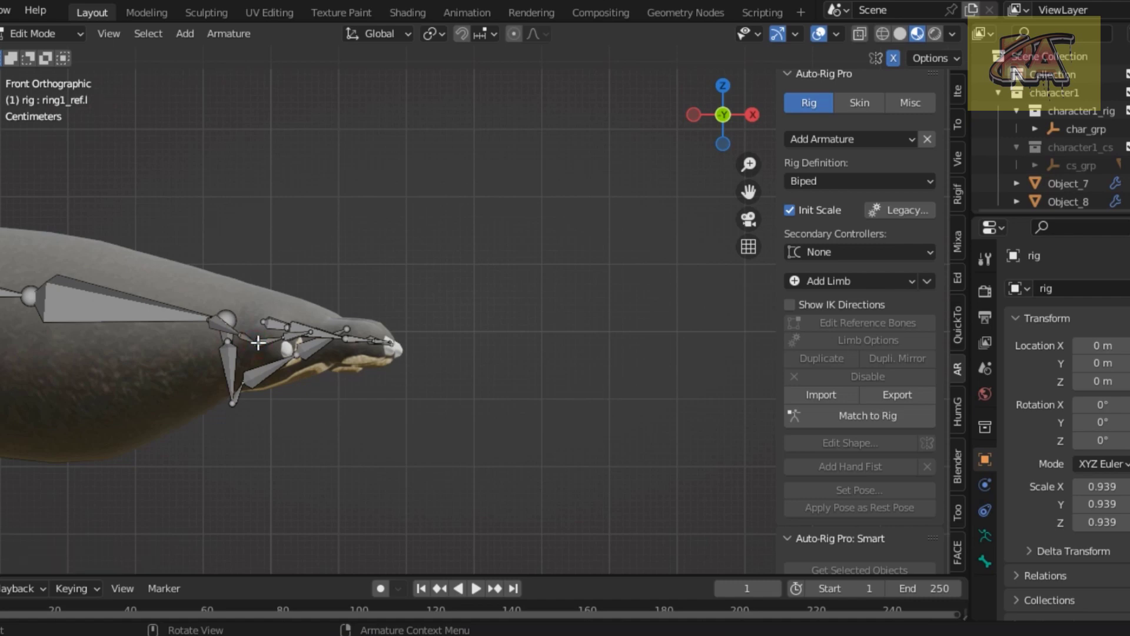
pyautogui.press('g')
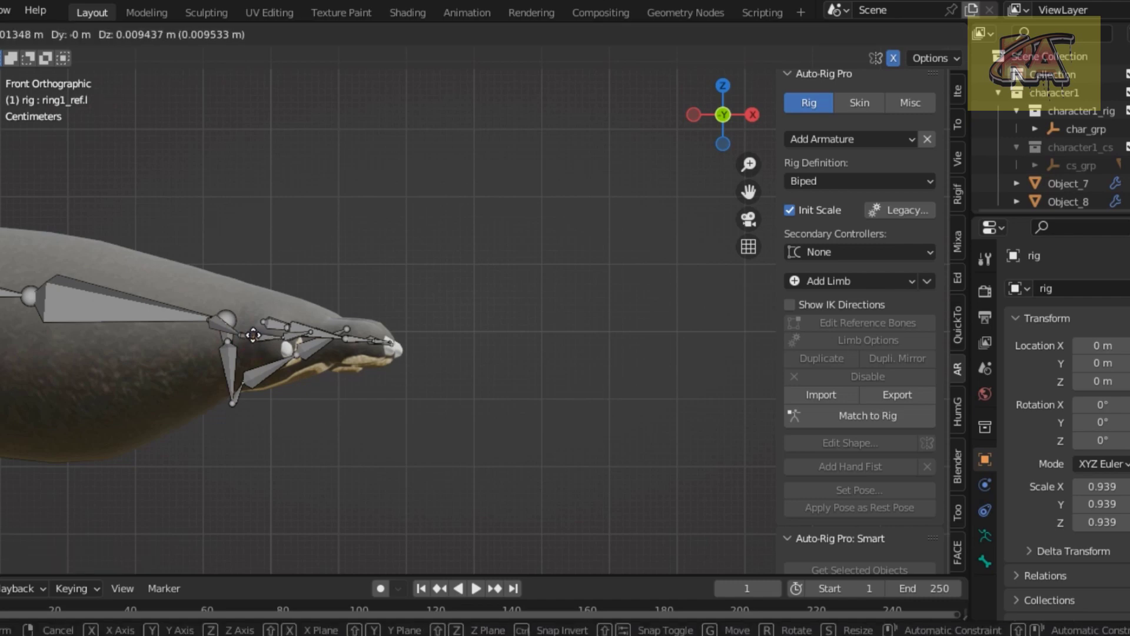
pyautogui.click(253, 335)
pyautogui.press('KP_7')
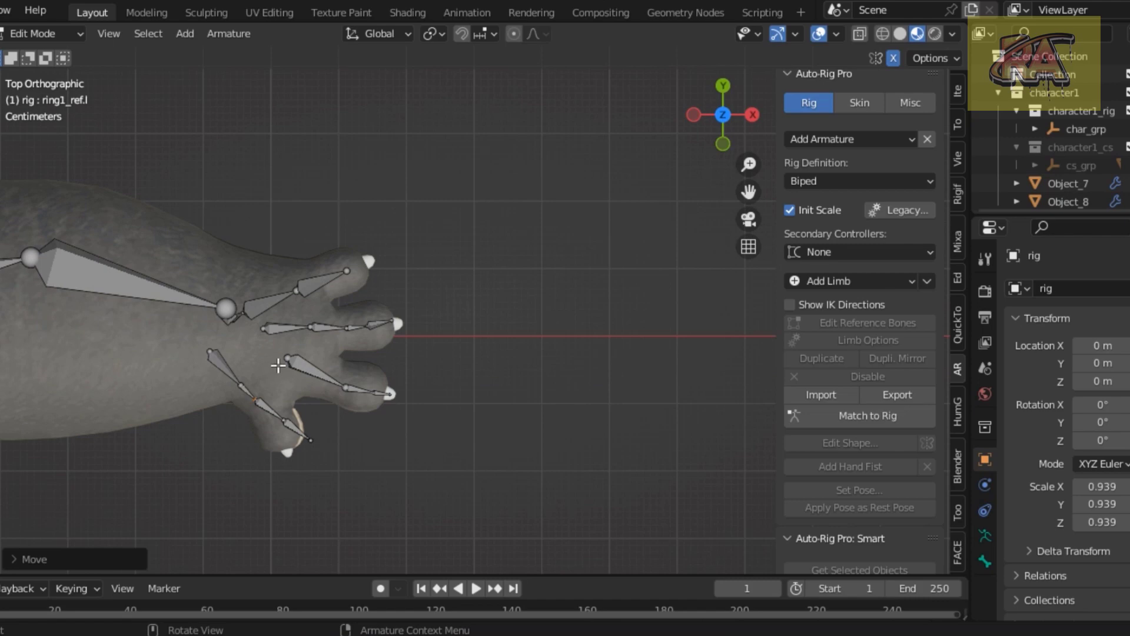
# Place the ring fingertip bone at the end of the lowest finger
pyautogui.scroll(-3, 277, 366)
pyautogui.scroll(3, 278, 370)
pyautogui.click(299, 436)
pyautogui.press('g')
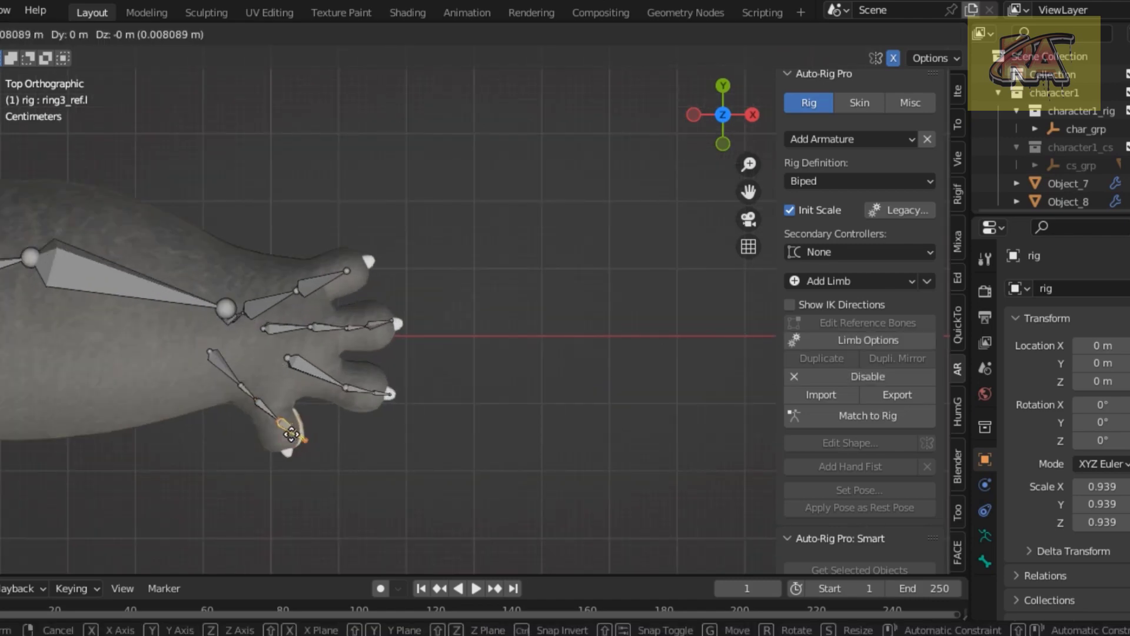
pyautogui.click(286, 436)
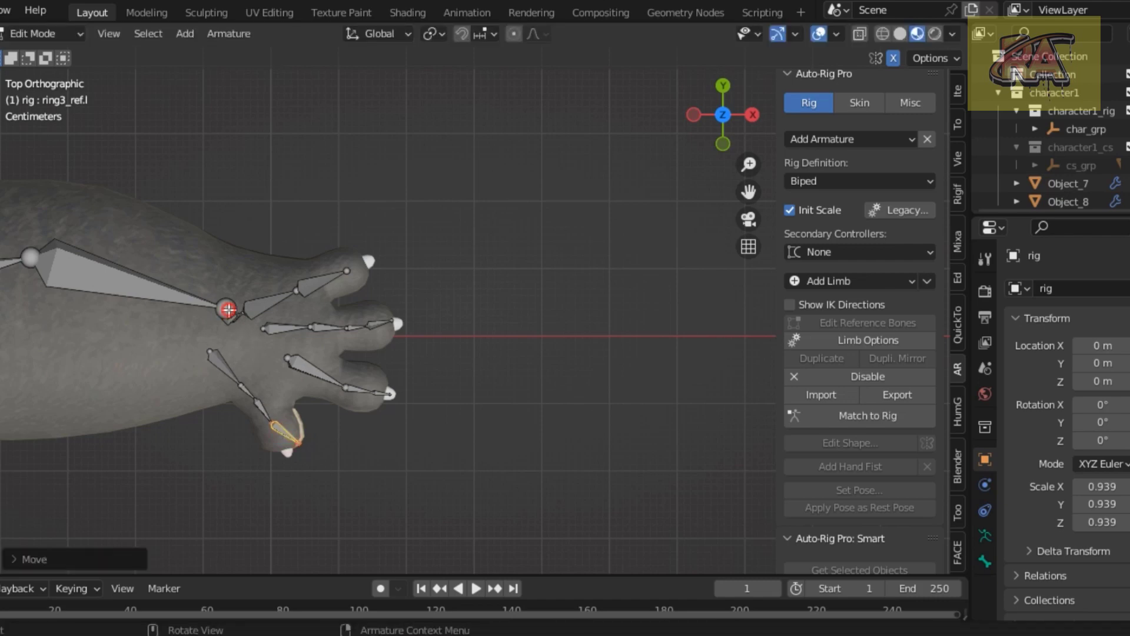
# Move the middle finger base joint lower in the hand and the forearm end joint up the arm
pyautogui.click(229, 309)
pyautogui.press('g')
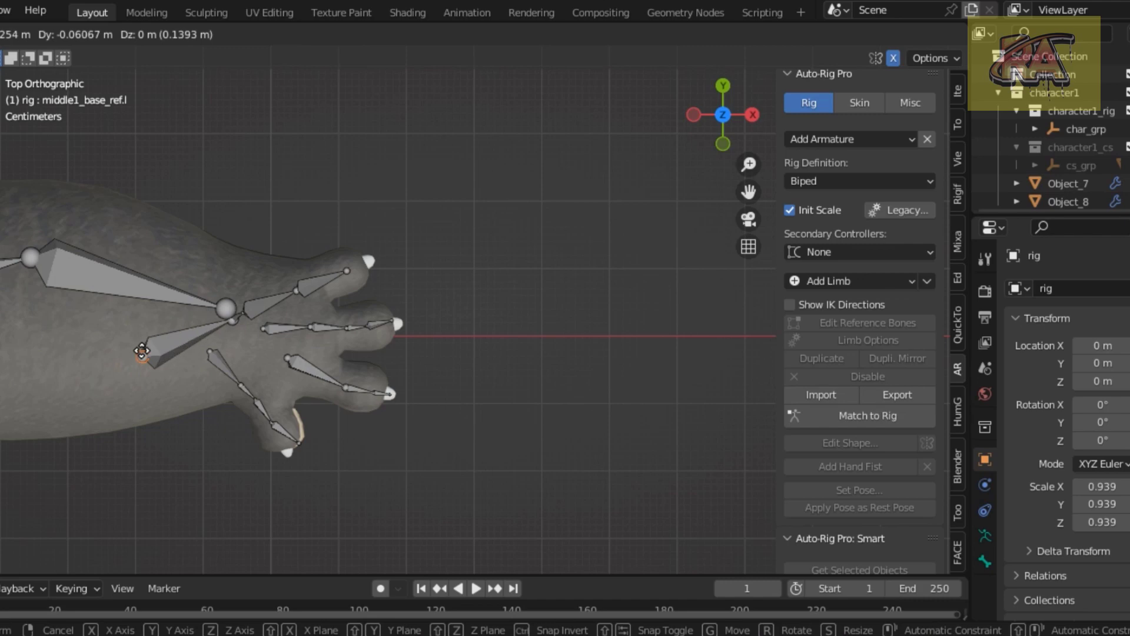
pyautogui.click(141, 351)
pyautogui.click(238, 316)
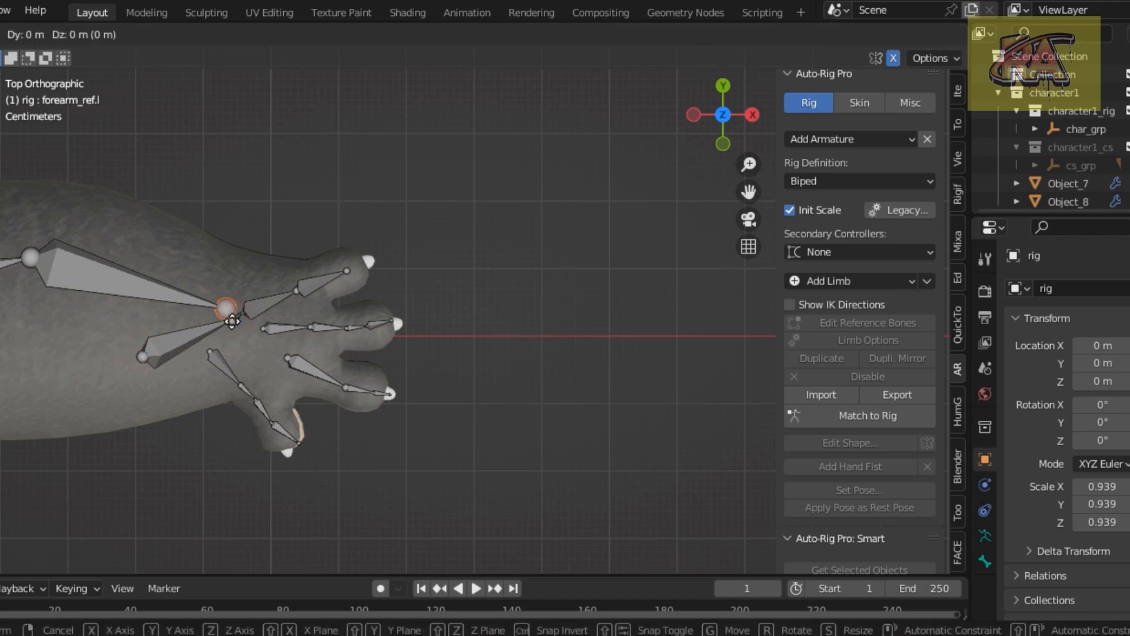
pyautogui.press('g')
pyautogui.click(210, 307)
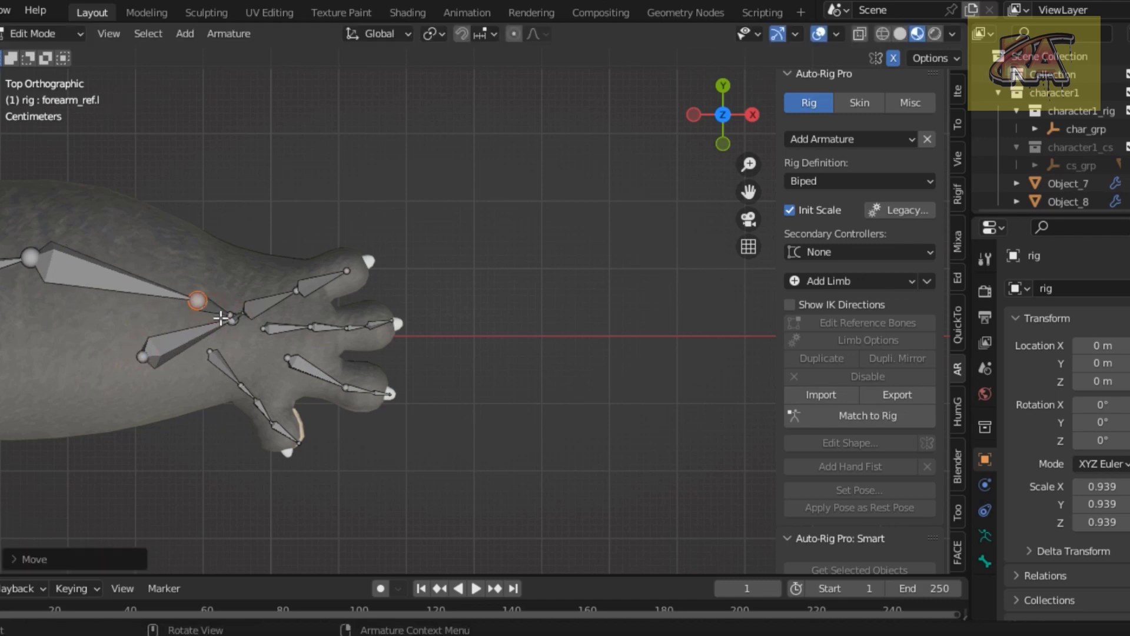
pyautogui.press('g')
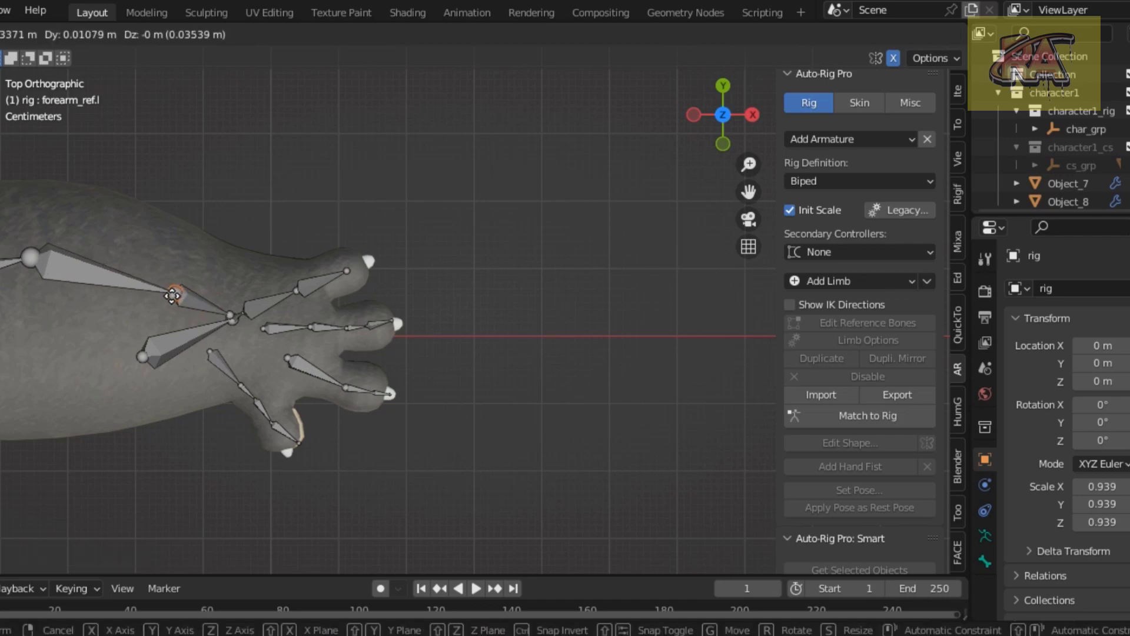
pyautogui.click(212, 306)
# Readjust the hand tip joint and middle finger base joint inside the paw
pyautogui.click(230, 313)
pyautogui.press('g')
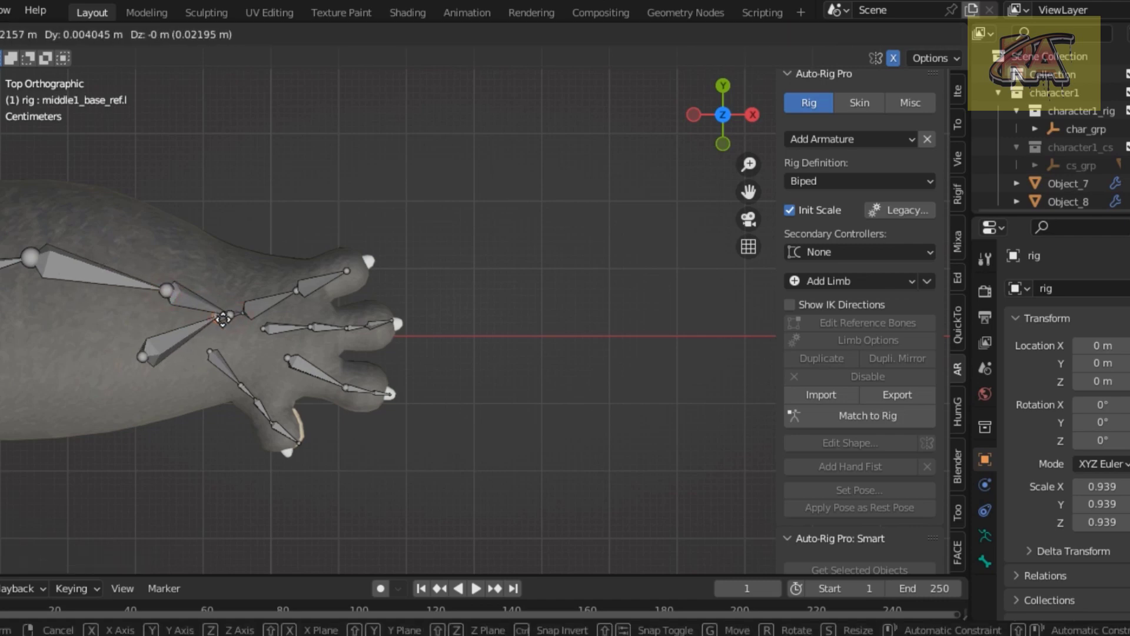
pyautogui.click(227, 326)
pyautogui.click(230, 313)
pyautogui.press('g')
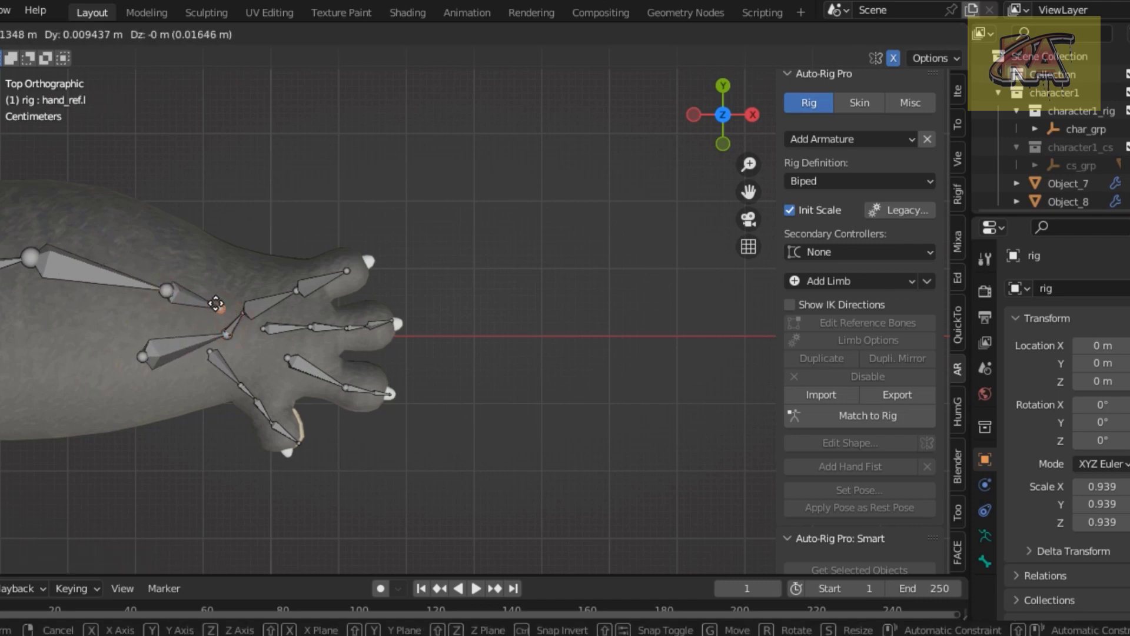
pyautogui.click(232, 323)
pyautogui.click(227, 332)
pyautogui.press('g')
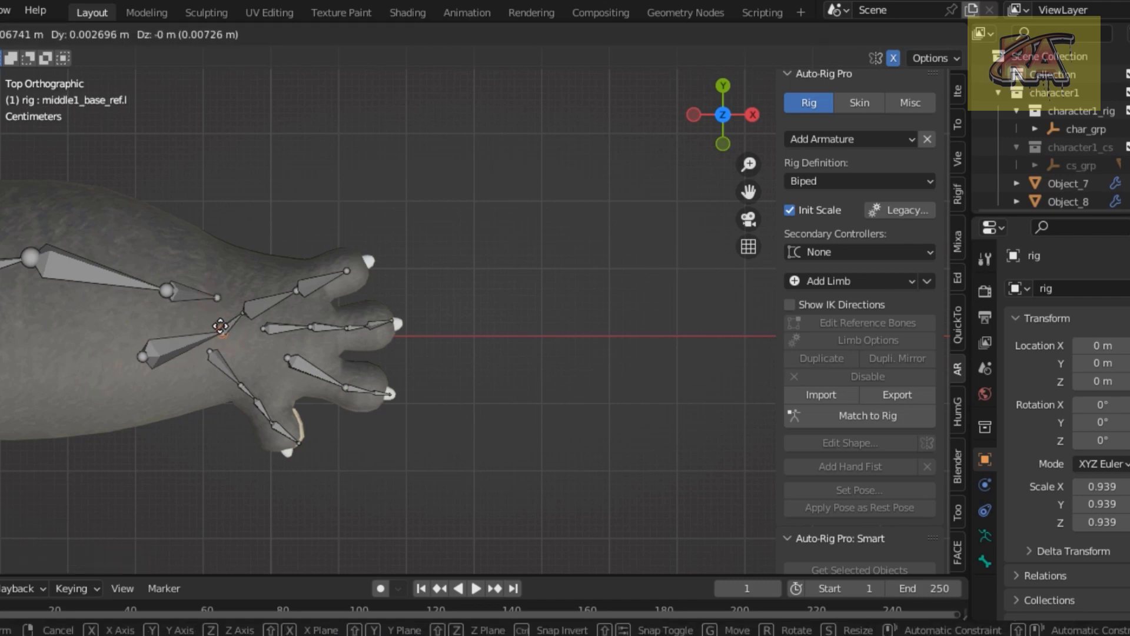
pyautogui.click(211, 327)
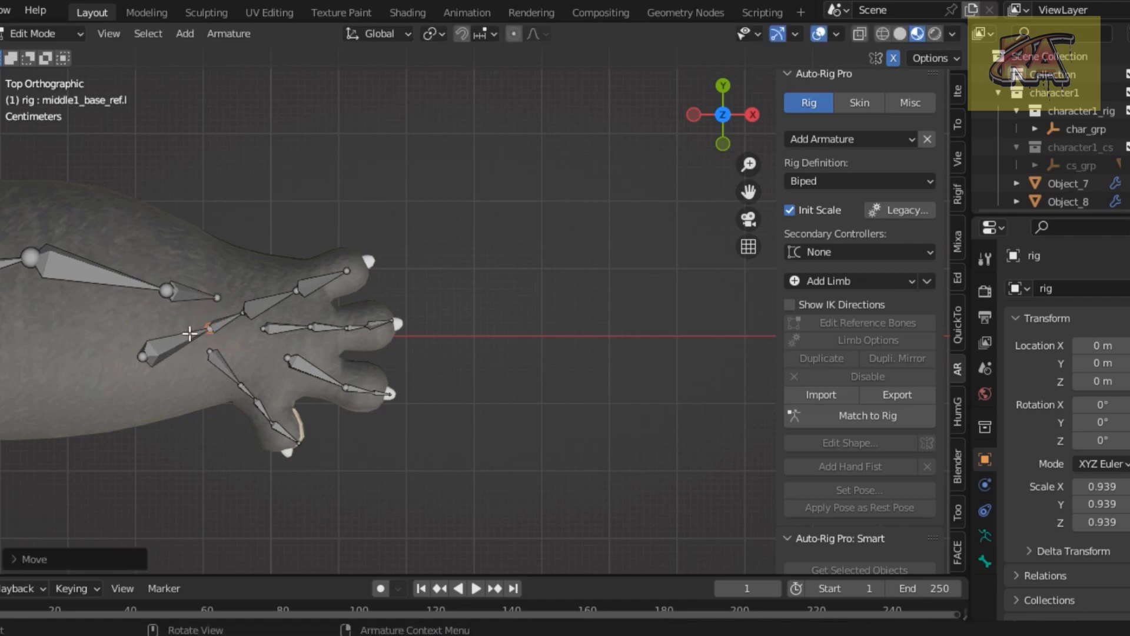
# Shrink the three middle finger bones to fit the upper finger
pyautogui.keyDown('shift'); pyautogui.click(238, 315); pyautogui.keyUp('shift')
pyautogui.keyDown('shift'); pyautogui.click(288, 297); pyautogui.keyUp('shift')
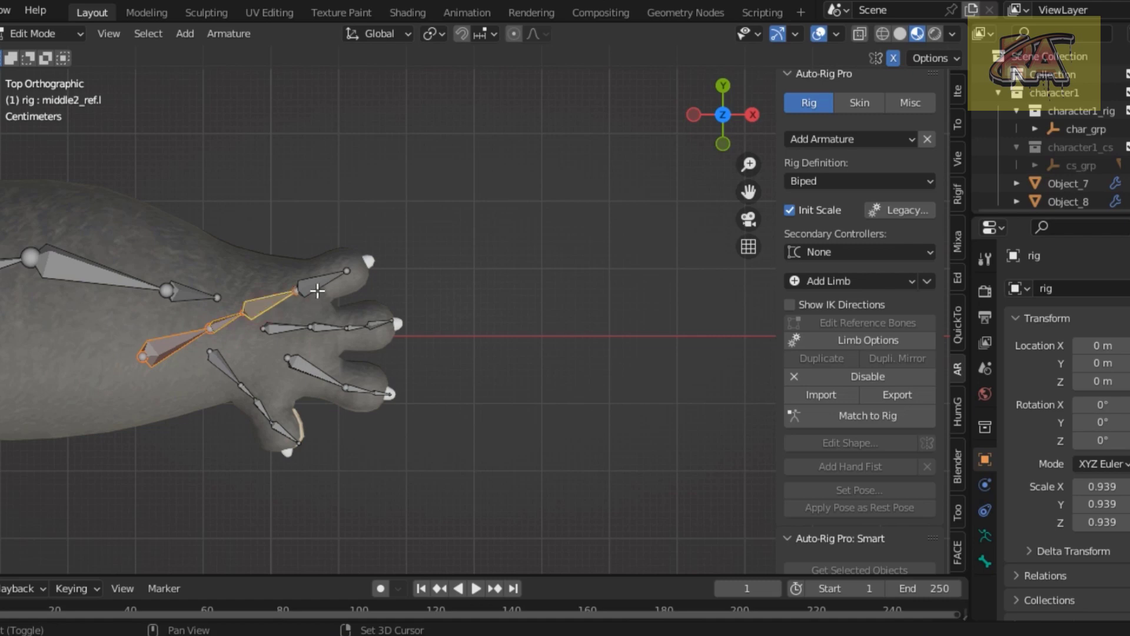
pyautogui.keyDown('shift'); pyautogui.click(323, 281); pyautogui.keyUp('shift')
pyautogui.press('s')
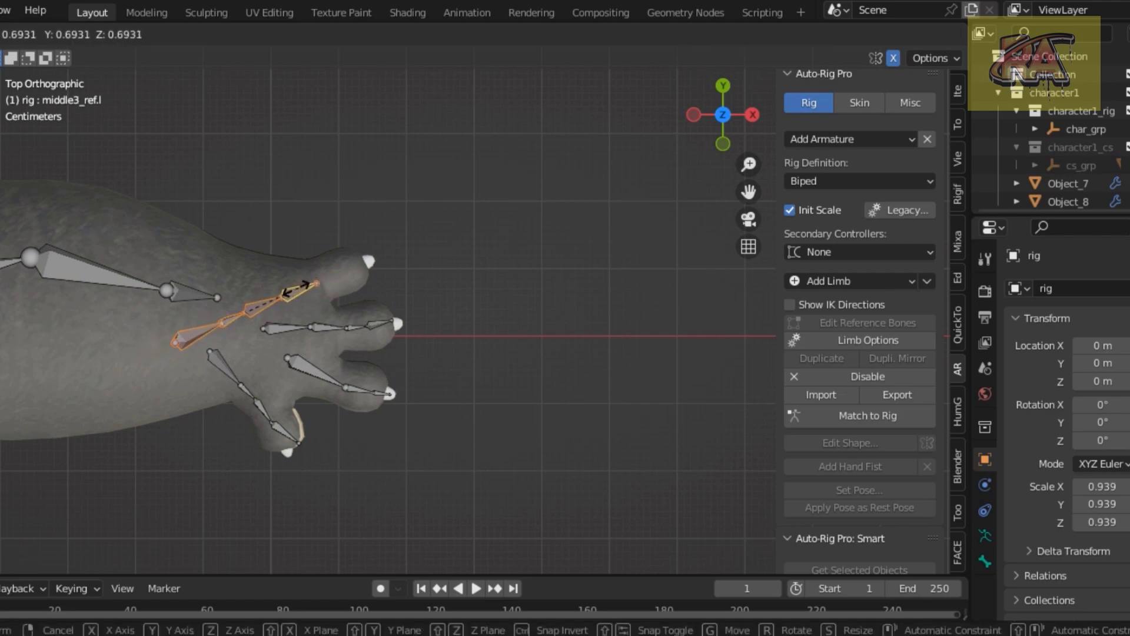
pyautogui.click(286, 292)
# Lay the middle finger bones along the upper finger and set the base joint's height from the front
pyautogui.press('g')
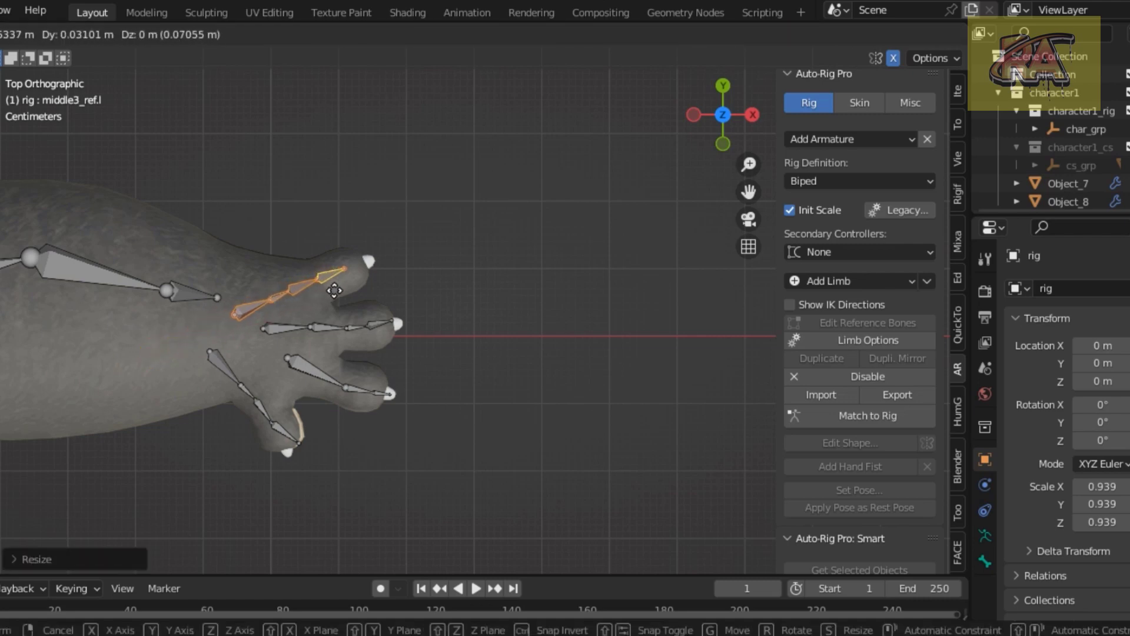
pyautogui.click(341, 288)
pyautogui.press('KP_1')
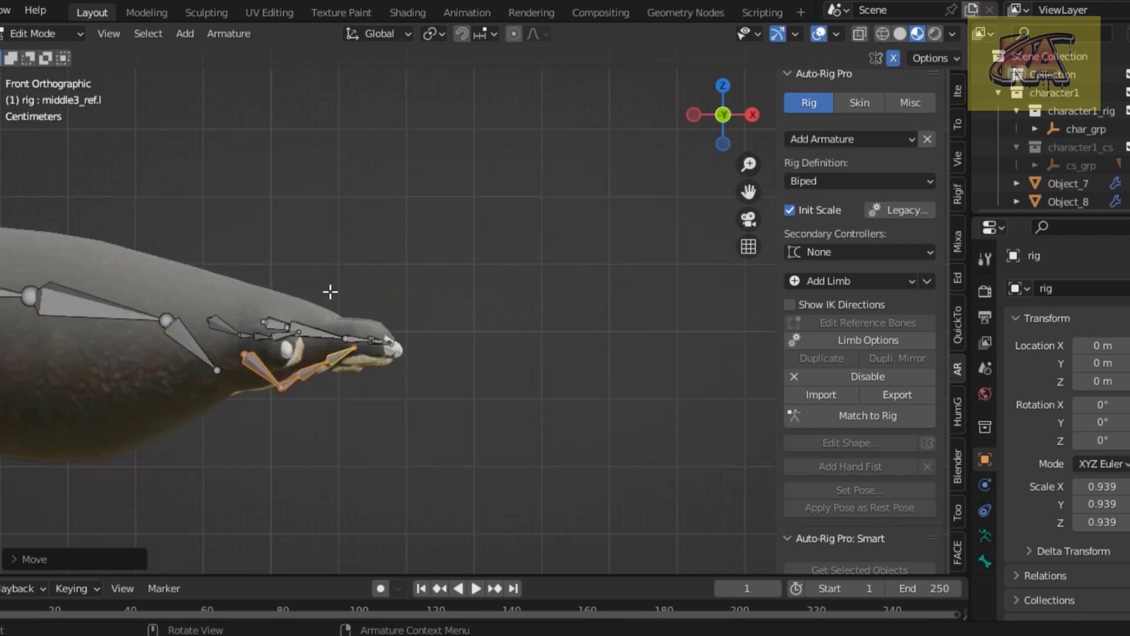
pyautogui.click(280, 388)
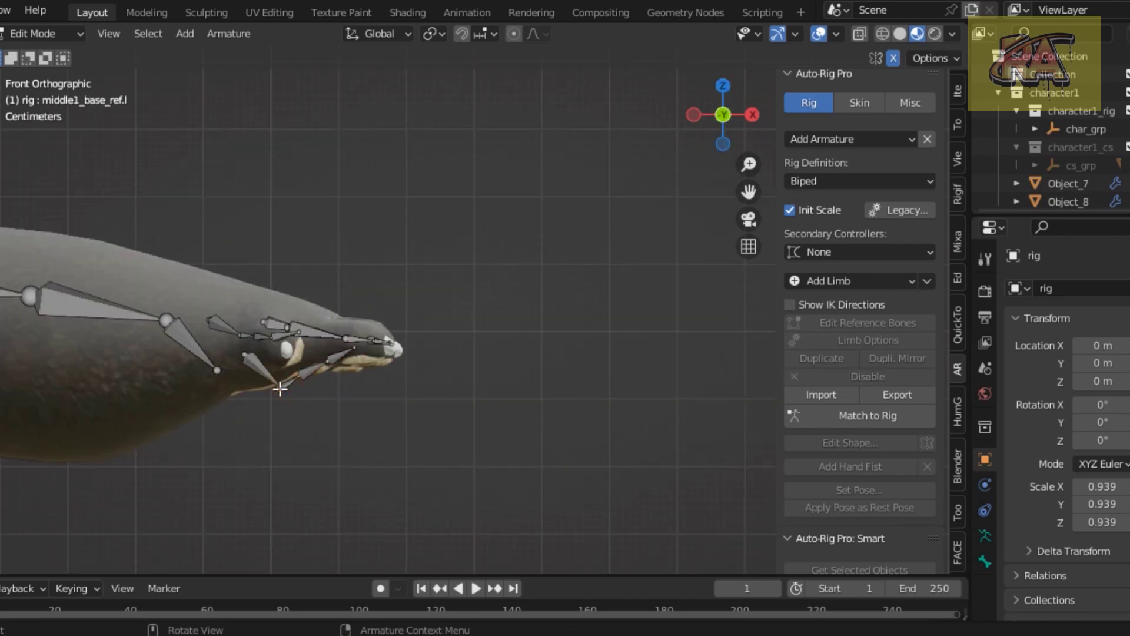
pyautogui.press('g')
pyautogui.click(295, 374)
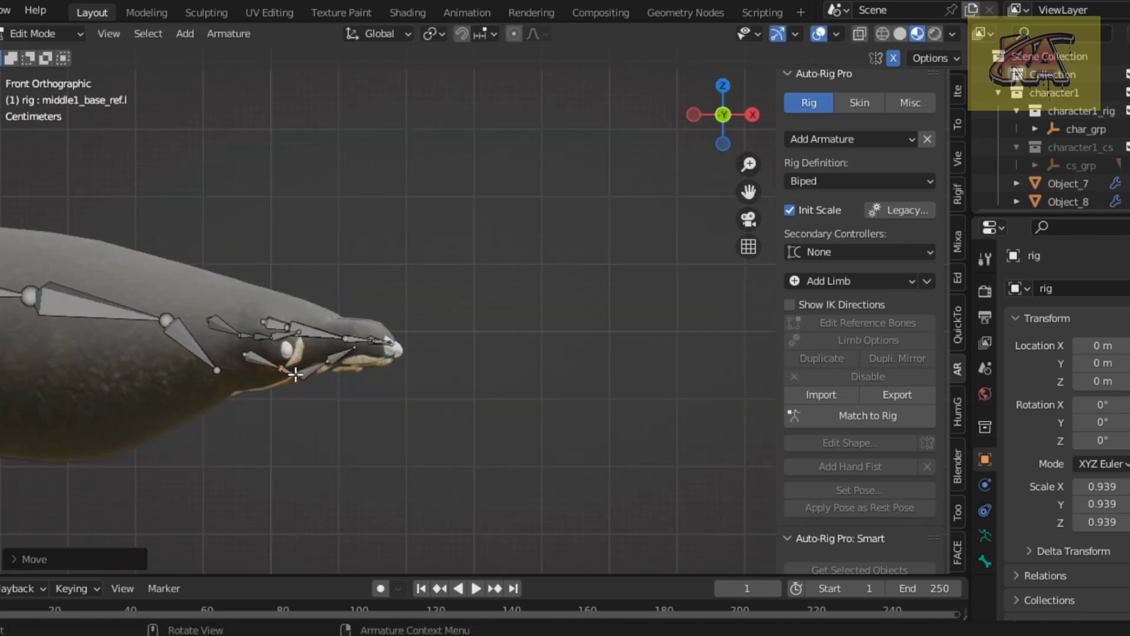
# Move the first middle finger joint and base joint down into the finger's thickness
pyautogui.click(299, 375)
pyautogui.press('g')
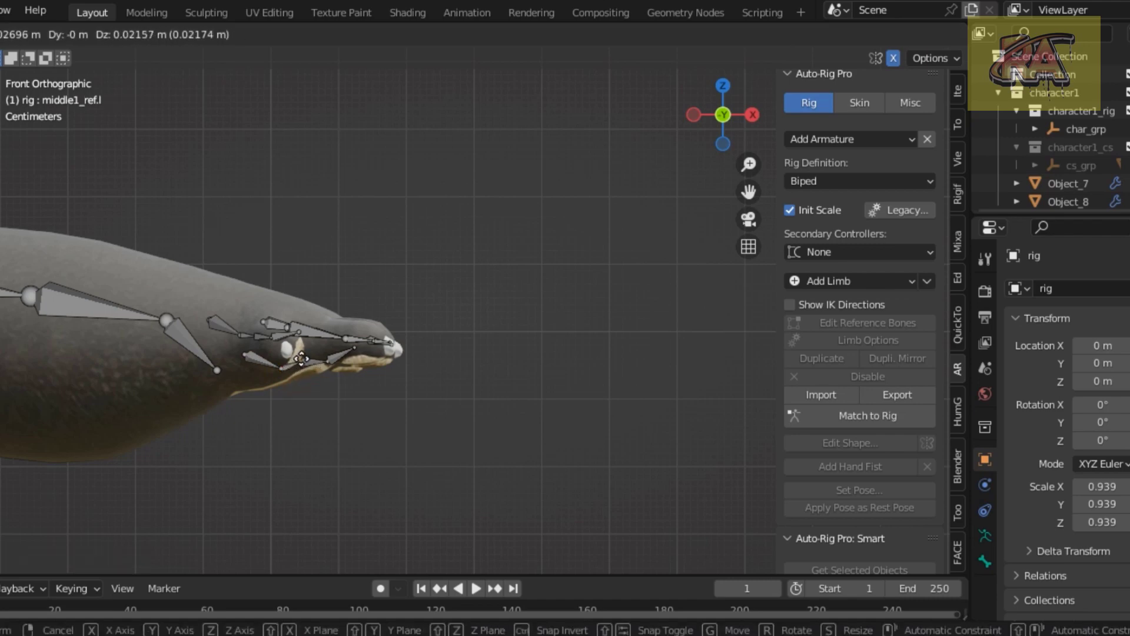
pyautogui.click(301, 358)
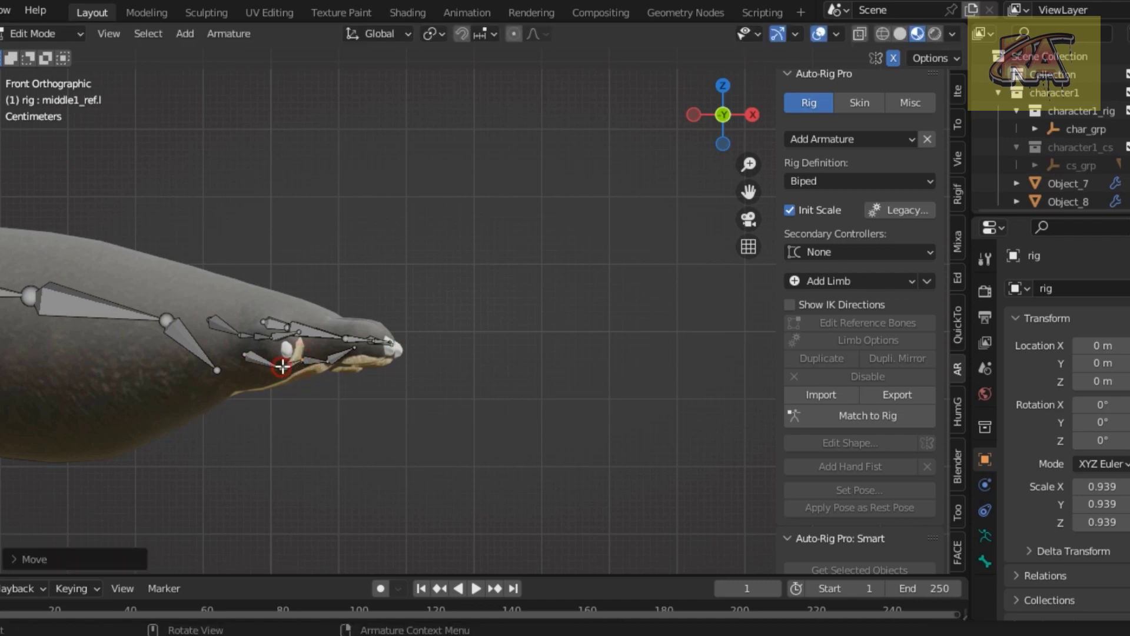
pyautogui.click(280, 370)
pyautogui.press('g')
pyautogui.click(282, 354)
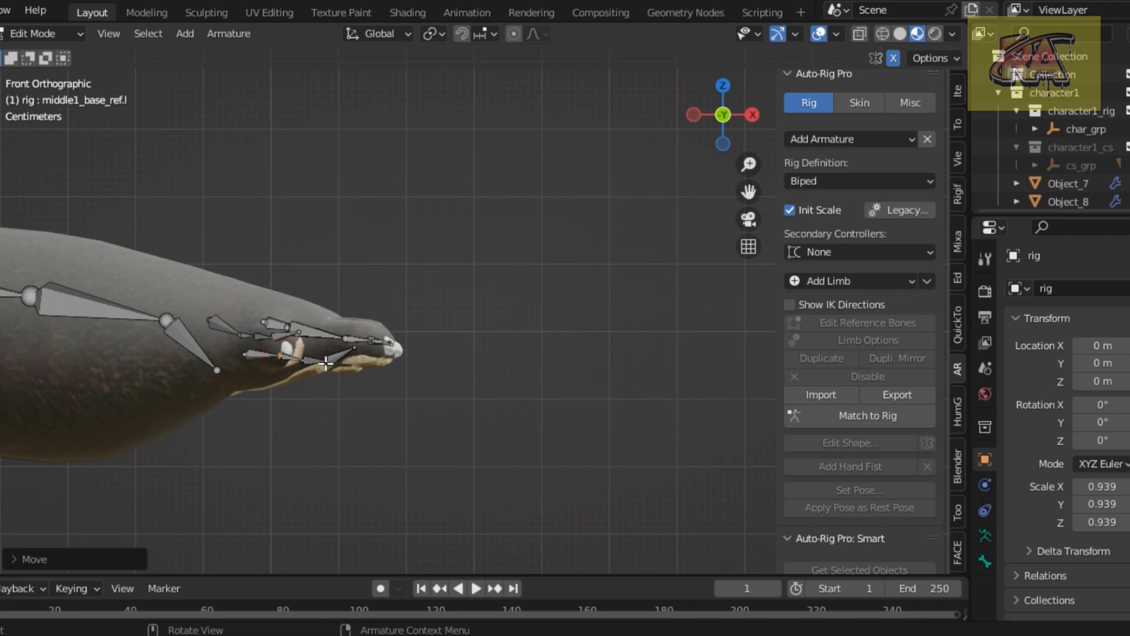
# Adjust the second and first middle finger joints, then return to the top view
pyautogui.click(326, 363)
pyautogui.press('g')
pyautogui.click(306, 363)
pyautogui.click(297, 355)
pyautogui.press('g')
pyautogui.click(299, 351)
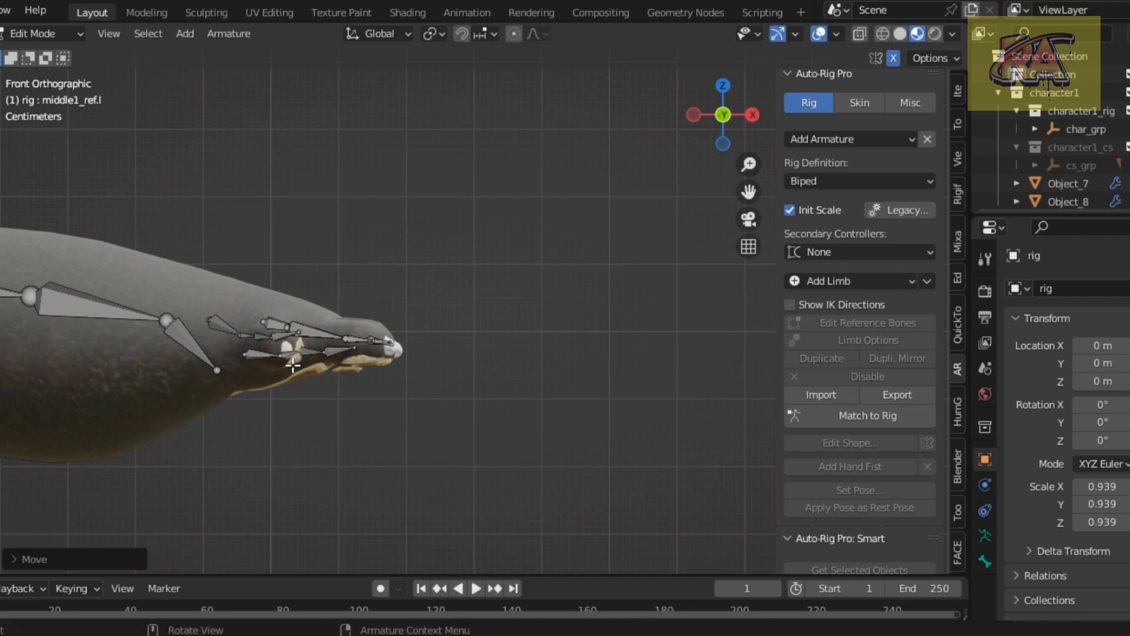
pyautogui.press('KP_7')
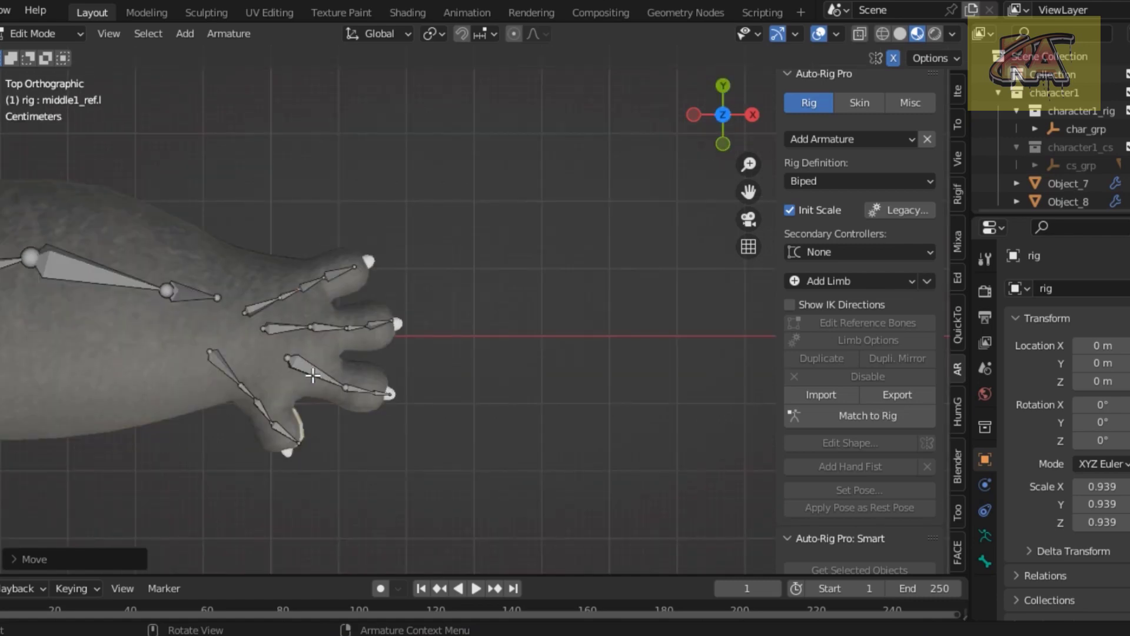
# Nudge the hand tip joint and thumb base bone into the paw, then zoom out to both arms
pyautogui.click(219, 299)
pyautogui.press('g')
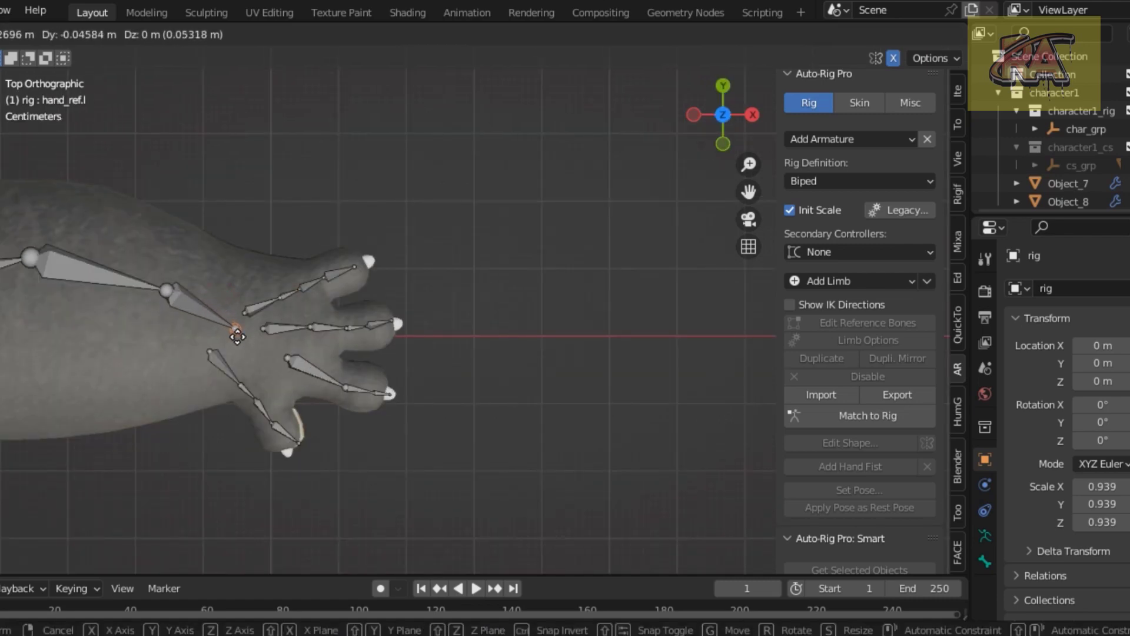
pyautogui.click(235, 333)
pyautogui.scroll(-3, 268, 377)
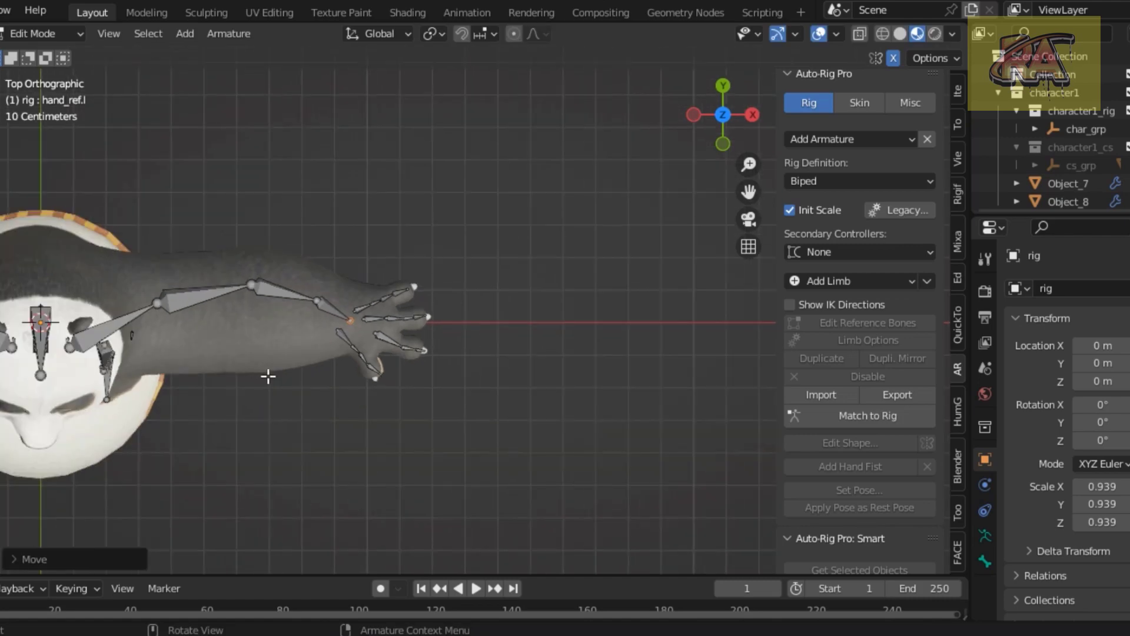
pyautogui.click(373, 333)
pyautogui.press('g')
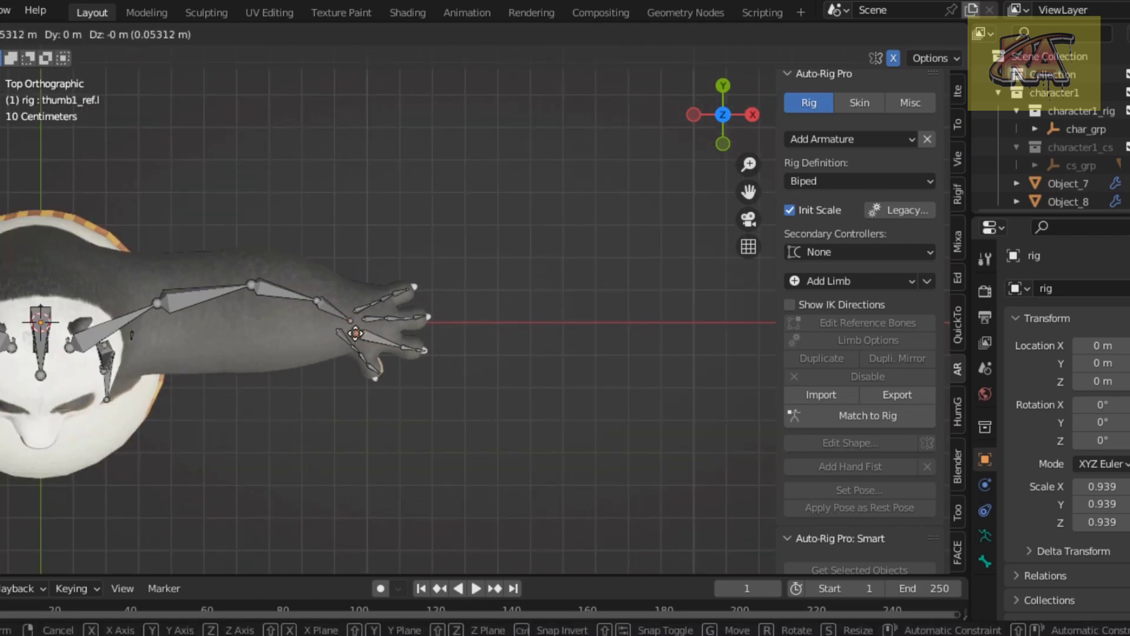
pyautogui.click(356, 334)
pyautogui.scroll(-3, 367, 400)
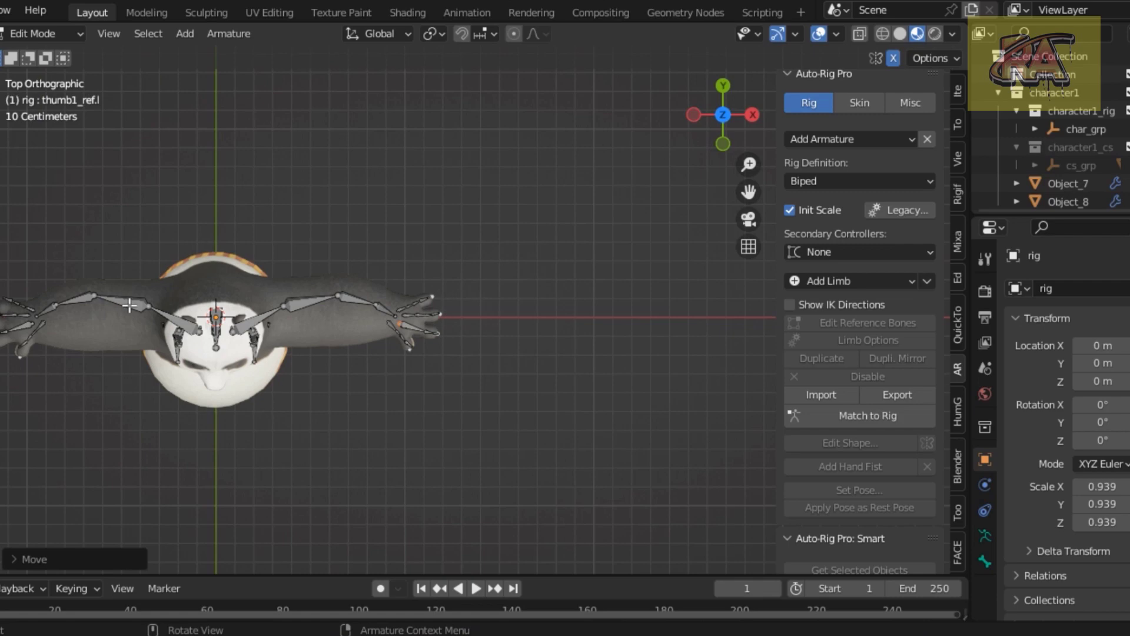
# Centre the view on the paw and move the top finger's bone into place
pyautogui.keyDown('shift'); pyautogui.moveTo(29, 292); pyautogui.dragTo(317, 324, button='middle'); pyautogui.keyUp('shift')
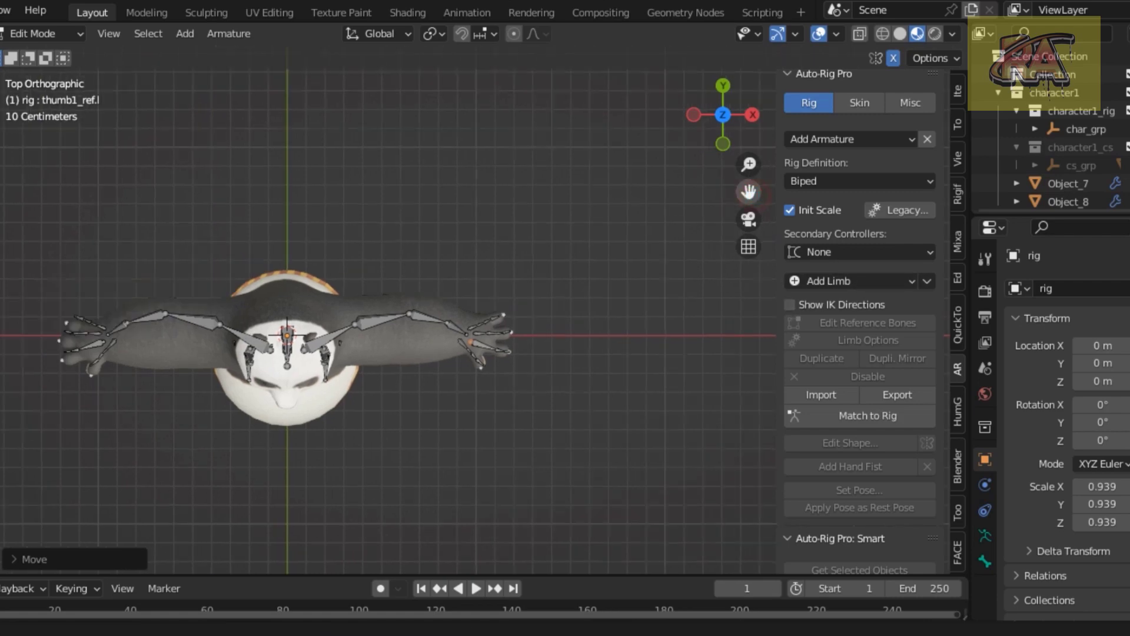
pyautogui.scroll(3, 318, 324)
pyautogui.scroll(2, 317, 324)
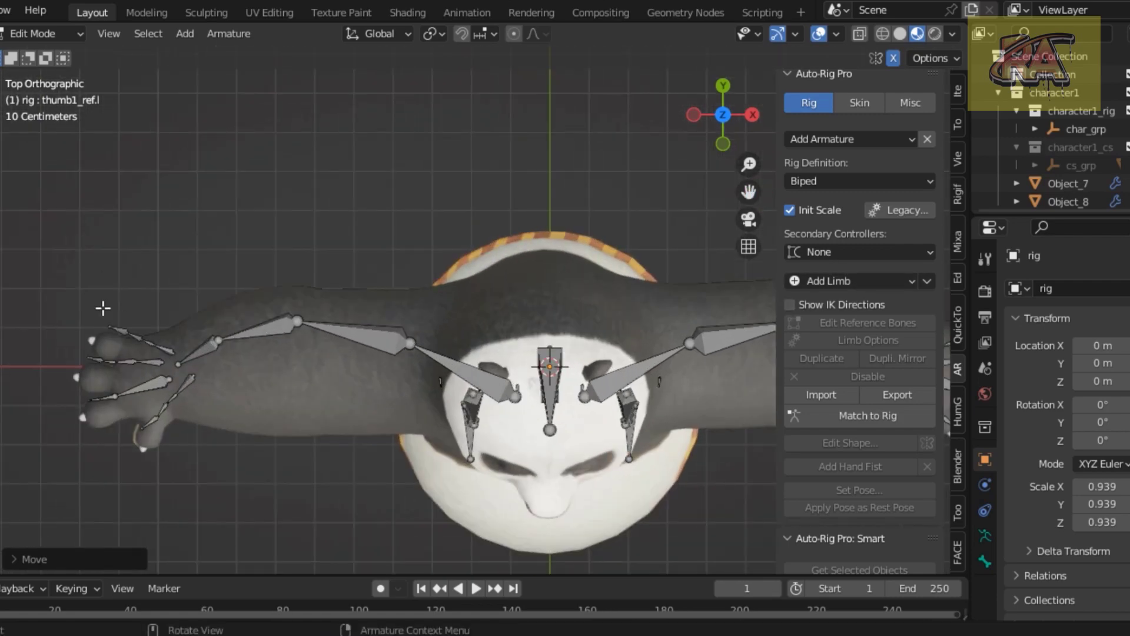
pyautogui.moveTo(106, 309); pyautogui.dragTo(179, 354)
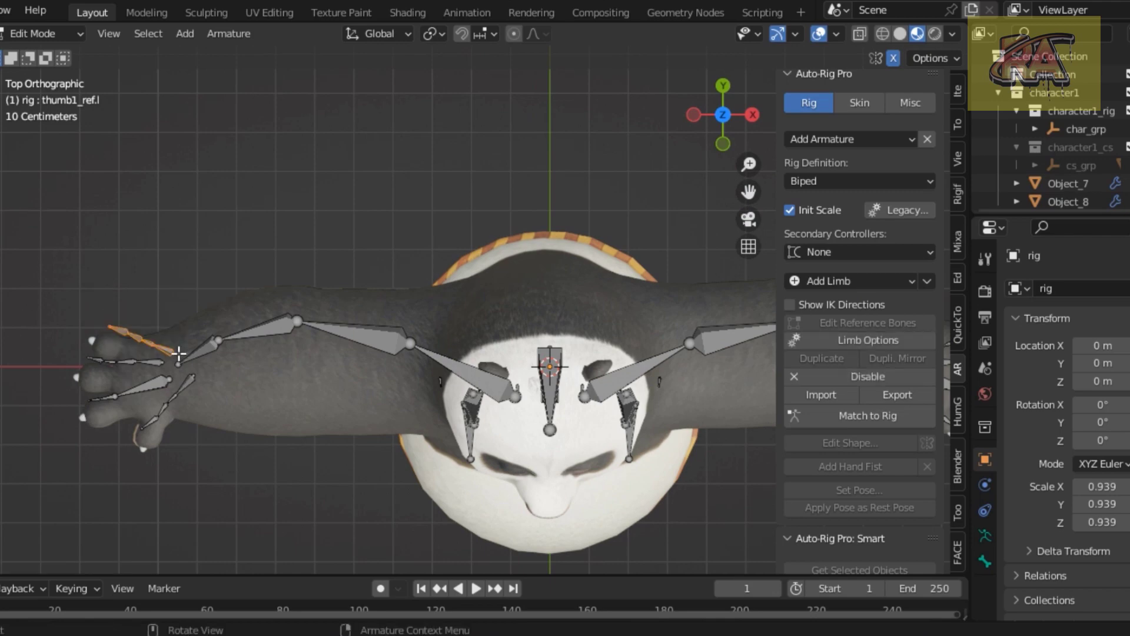
pyautogui.press('g')
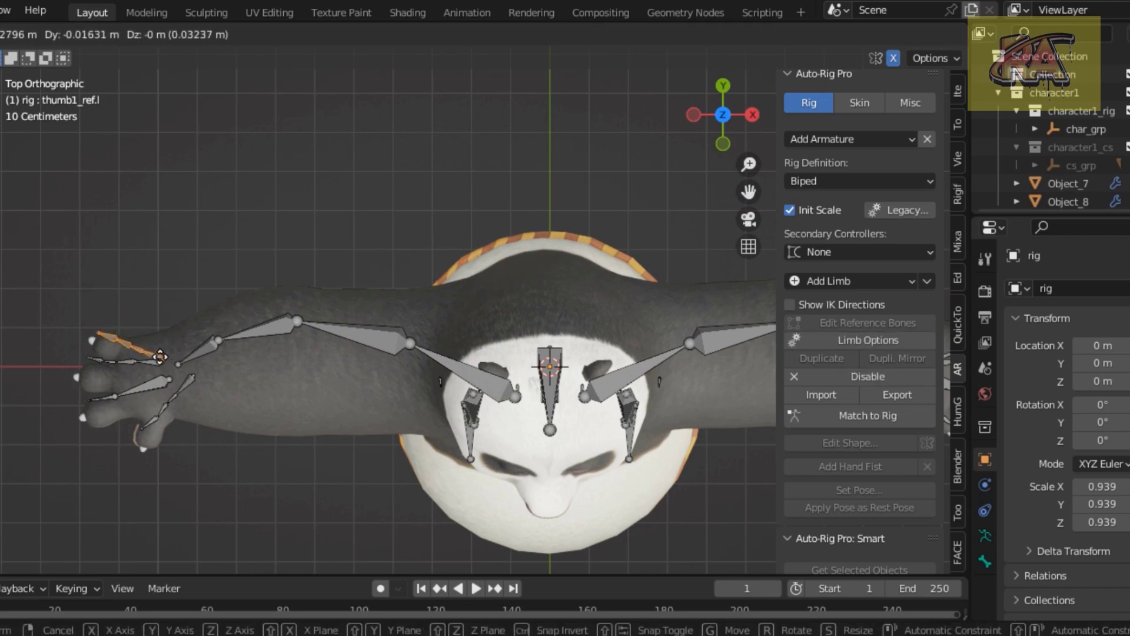
pyautogui.click(164, 352)
# Select the index finger bones and move the index fingertip bone onto the finger
pyautogui.moveTo(84, 349); pyautogui.dragTo(148, 368)
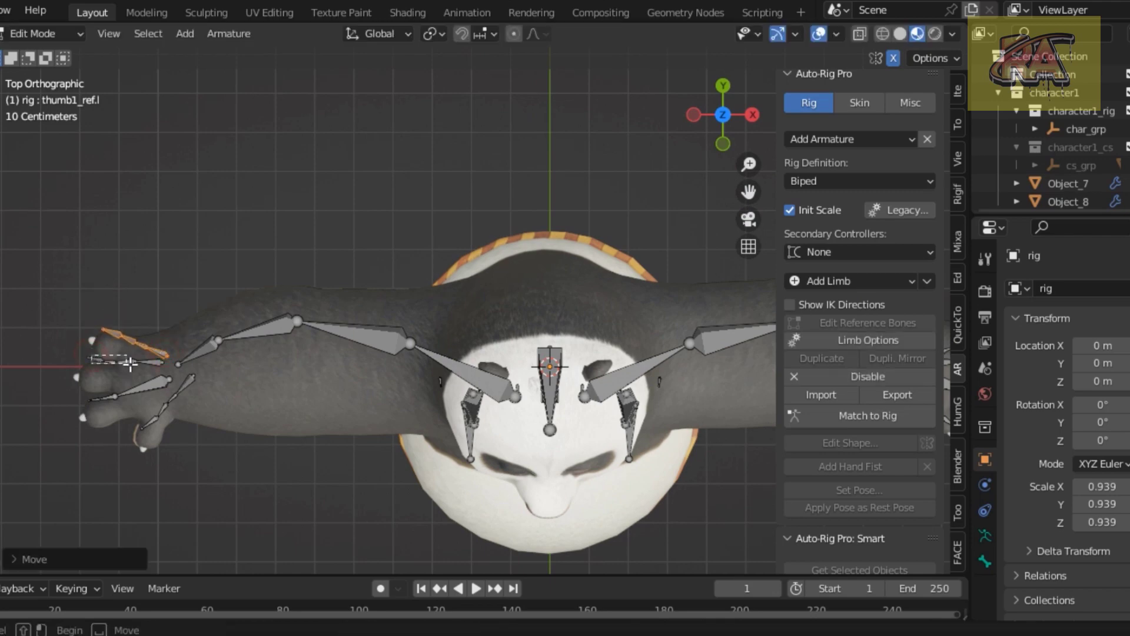
pyautogui.click(95, 360)
pyautogui.click(155, 362)
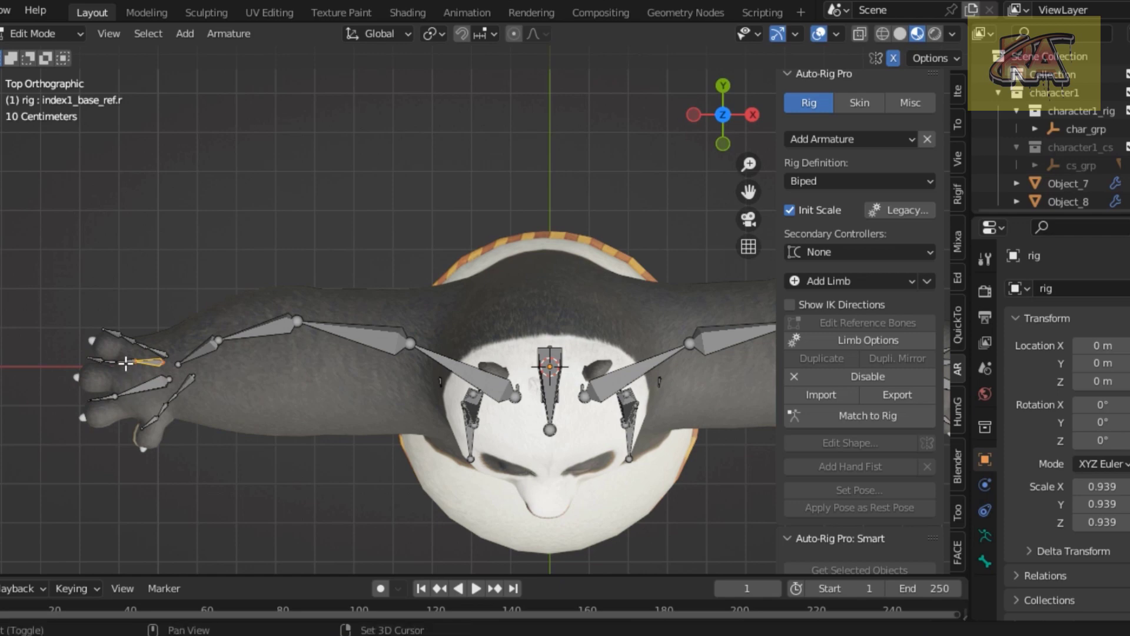
pyautogui.keyDown('shift'); pyautogui.click(120, 363); pyautogui.keyUp('shift')
pyautogui.keyDown('shift'); pyautogui.click(96, 359); pyautogui.keyUp('shift')
pyautogui.keyDown('shift'); pyautogui.click(134, 359); pyautogui.keyUp('shift')
pyautogui.keyDown('shift'); pyautogui.click(136, 363); pyautogui.keyUp('shift')
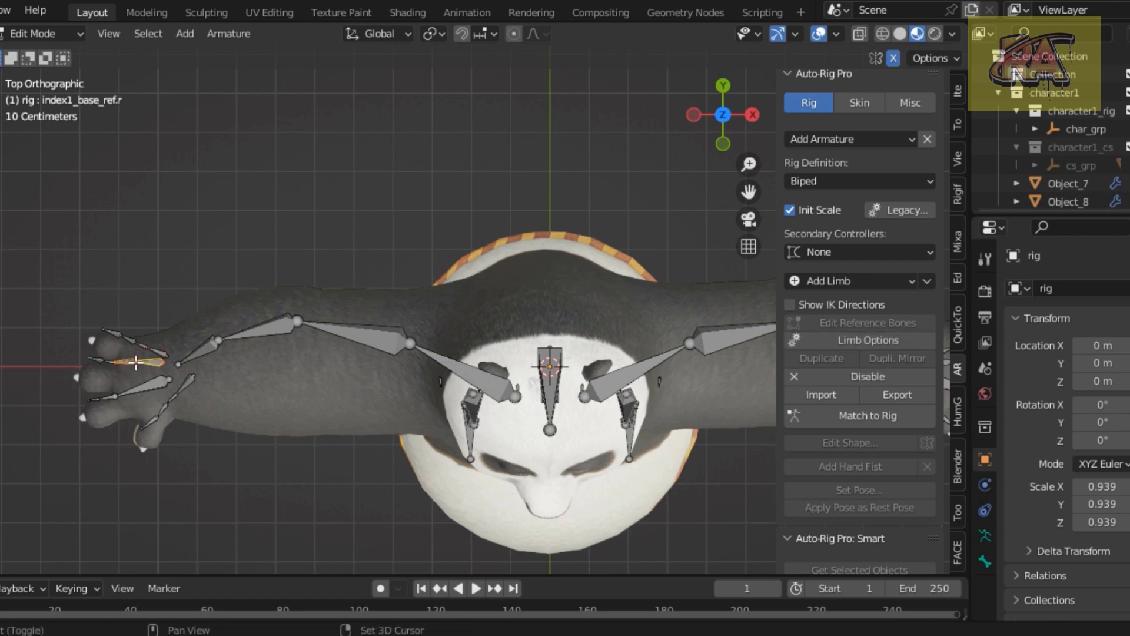
pyautogui.keyDown('shift'); pyautogui.click(104, 362); pyautogui.keyUp('shift')
pyautogui.keyDown('shift'); pyautogui.click(91, 357); pyautogui.keyUp('shift')
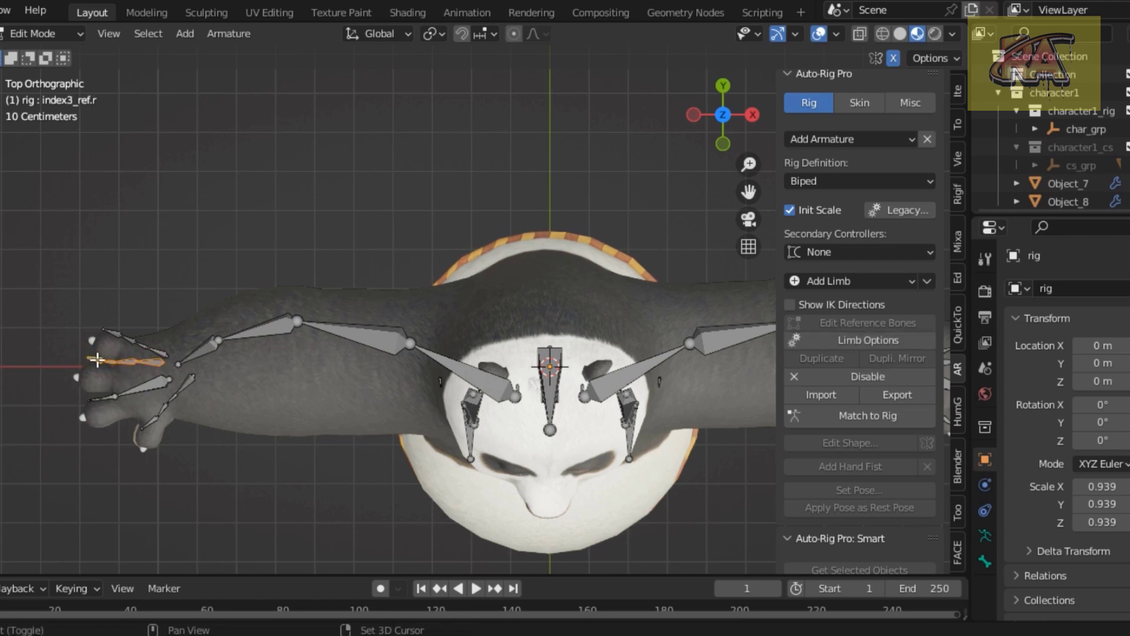
pyautogui.press('g')
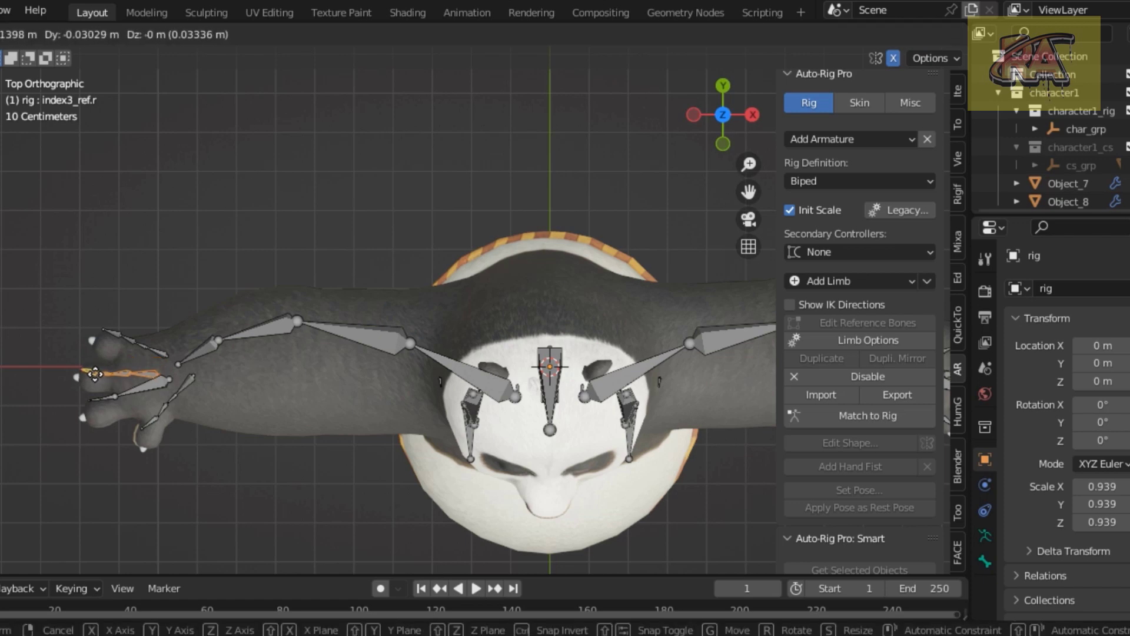
pyautogui.click(95, 373)
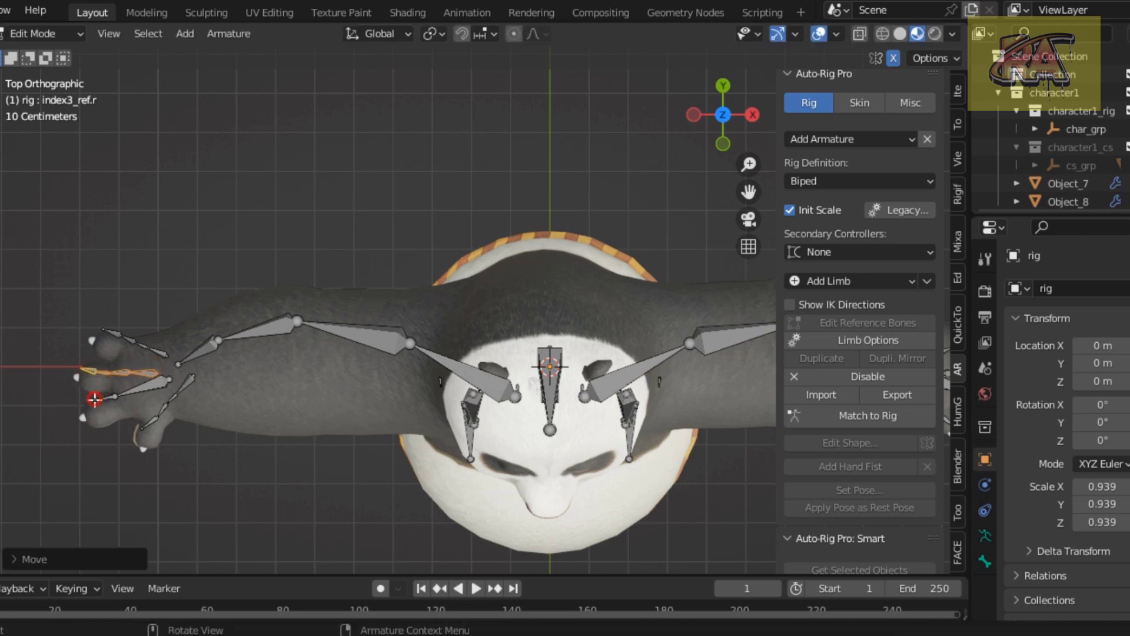
# Place the thumb tip and middle thumb bones, then lower the ring fingertip onto its finger
pyautogui.click(95, 399)
pyautogui.press('g')
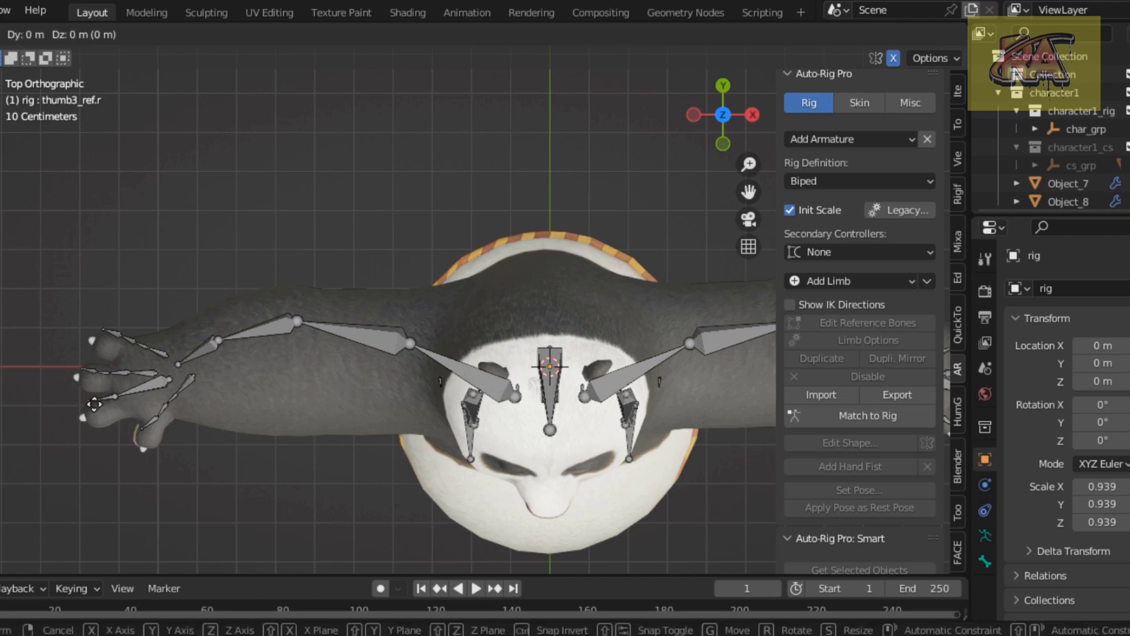
pyautogui.click(92, 416)
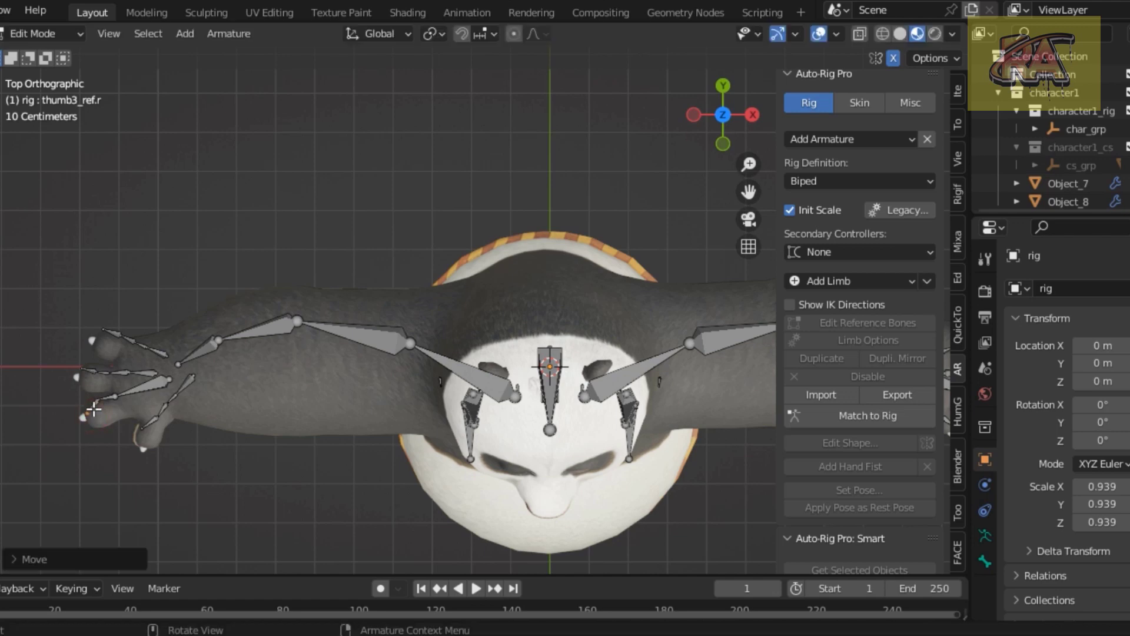
pyautogui.press('g')
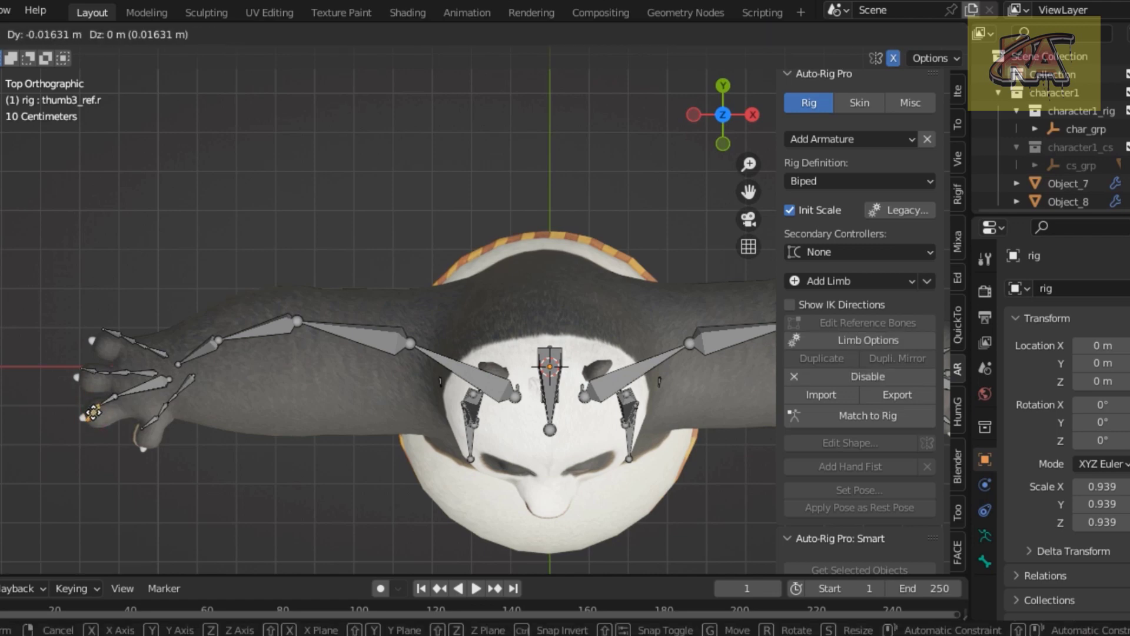
pyautogui.click(92, 412)
pyautogui.press('g')
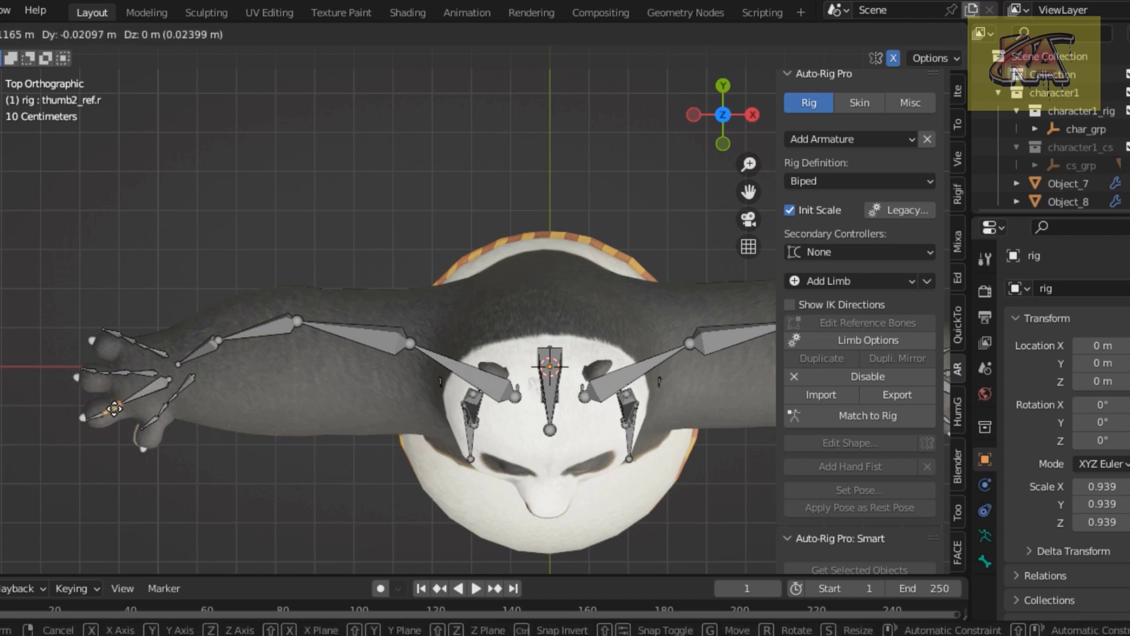
pyautogui.click(114, 407)
pyautogui.click(146, 422)
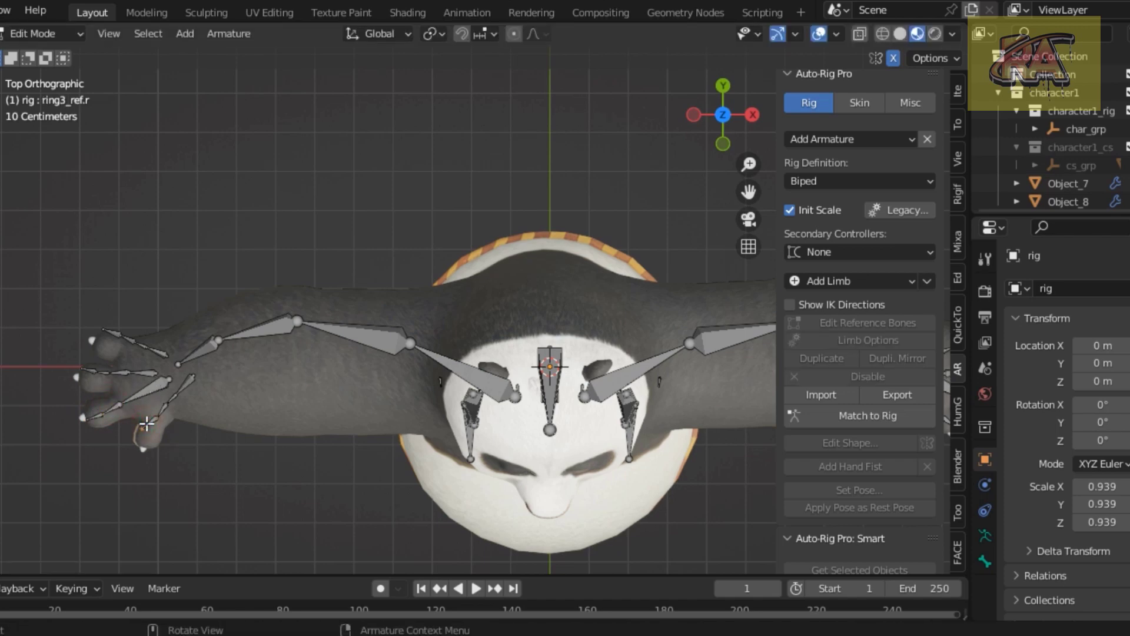
pyautogui.press('g')
pyautogui.click(146, 438)
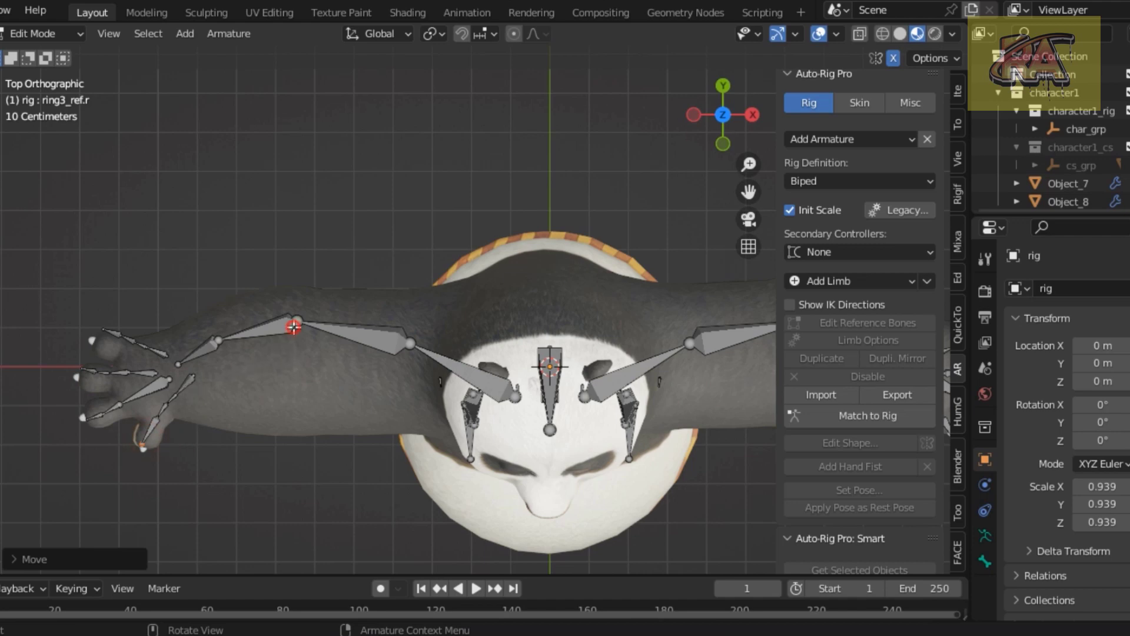
# Lower the right arm's elbow and wrist reference joints so they sit inside the arm
pyautogui.click(293, 327)
pyautogui.press('g')
pyautogui.click(297, 349)
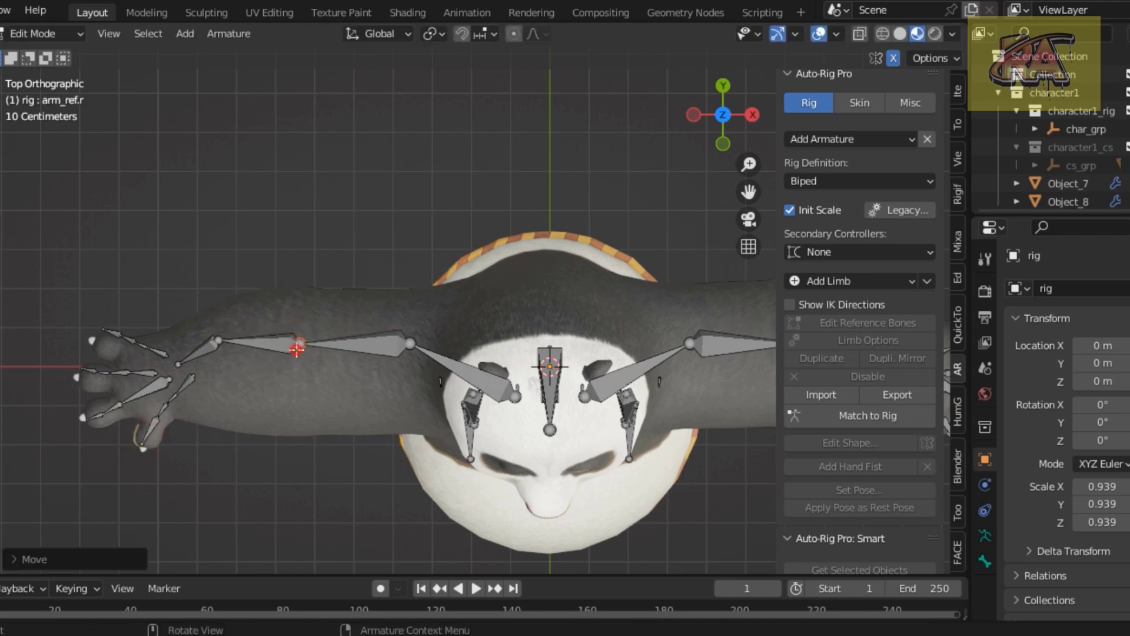
pyautogui.click(217, 342)
pyautogui.press('g')
pyautogui.click(219, 354)
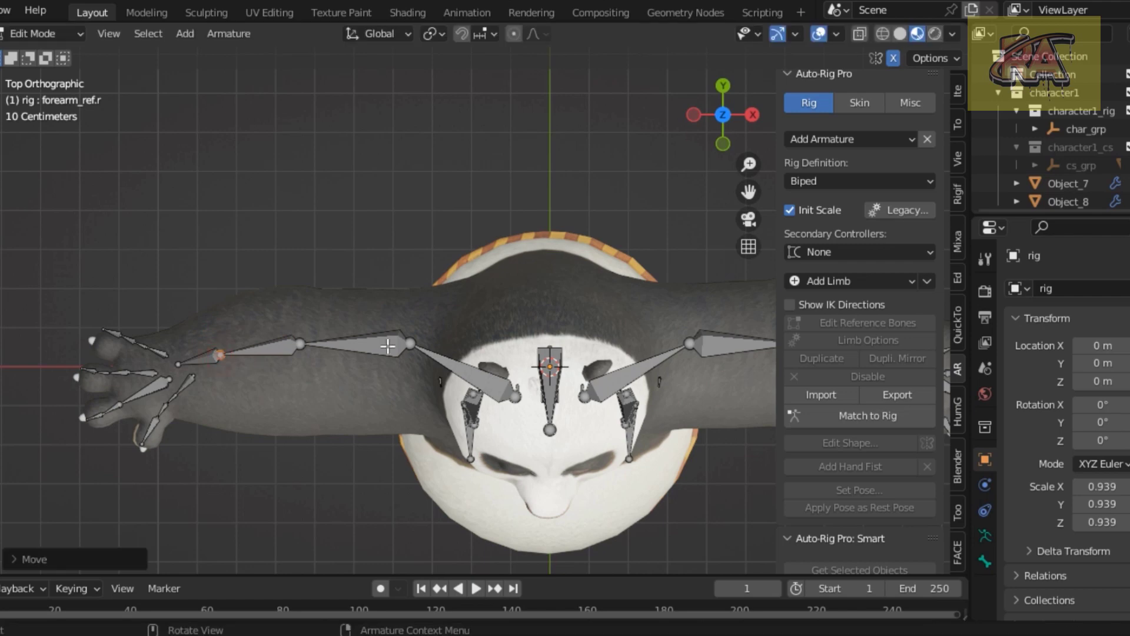
# Switch to front view and scroll the Auto-Rig Pro panel to generate the control rig
pyautogui.press('KP_1')
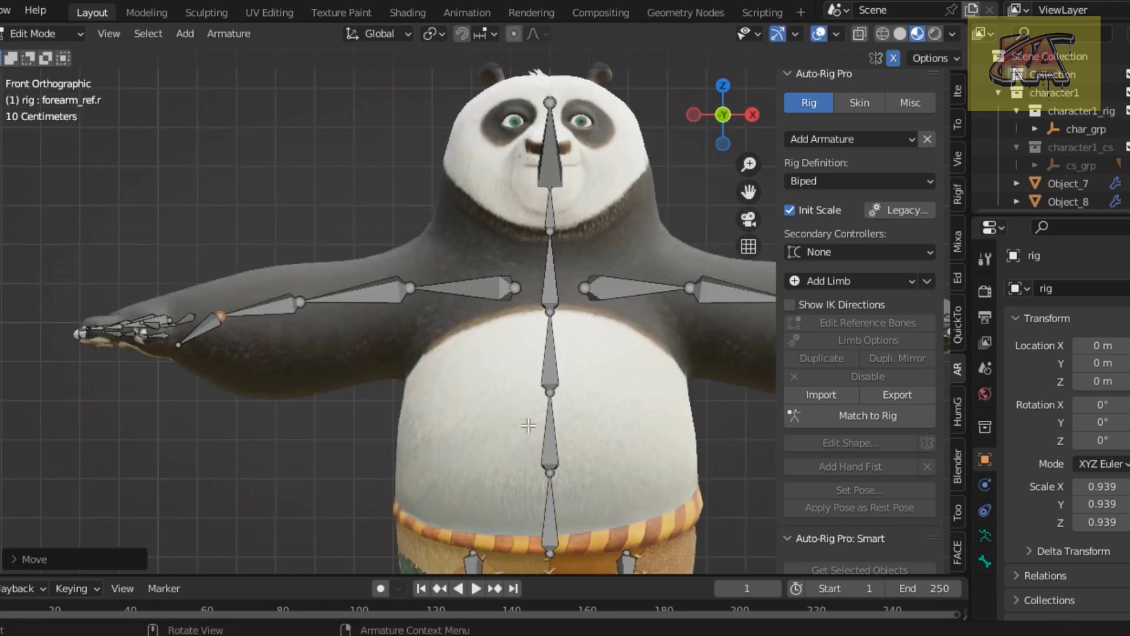
pyautogui.scroll(-2, 871, 404)
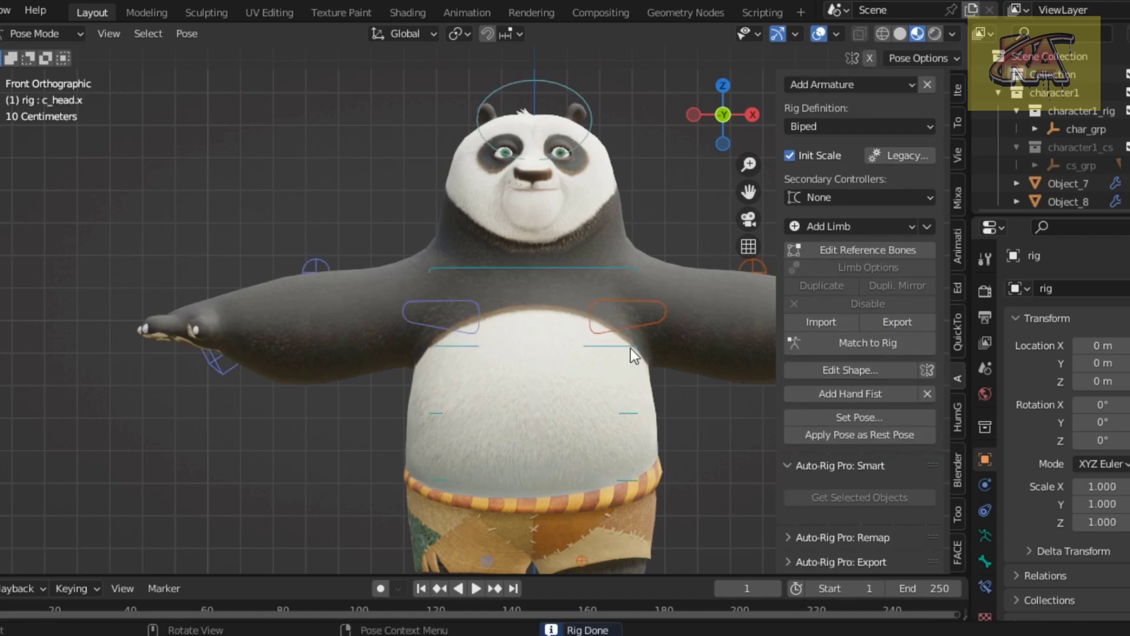
pyautogui.scroll(-2, 608, 313)
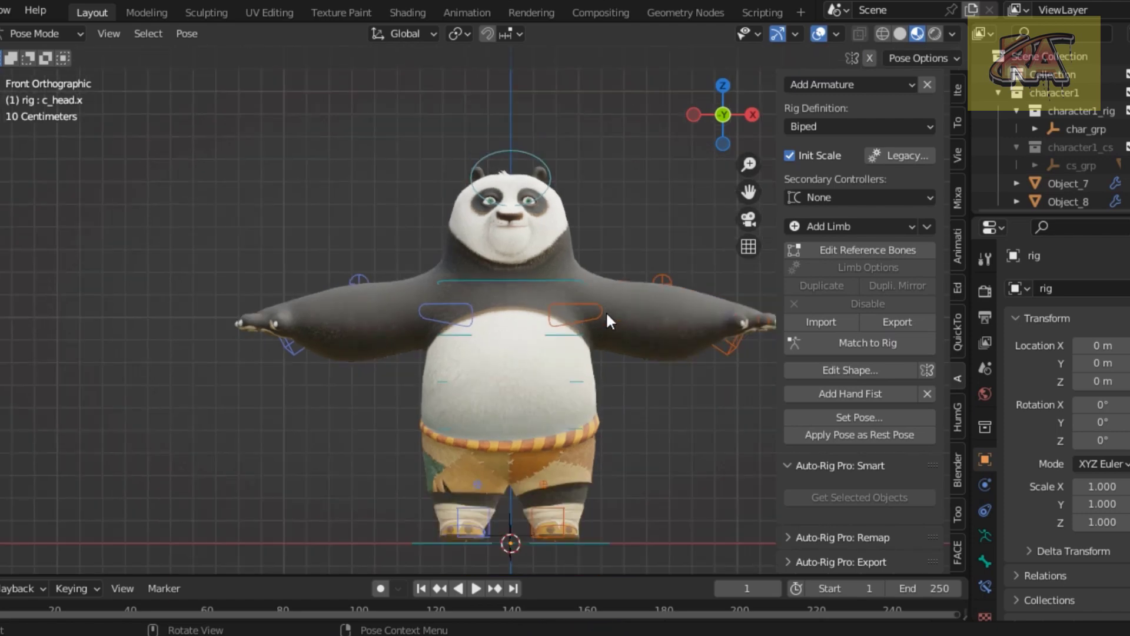
pyautogui.scroll(3, 844, 199)
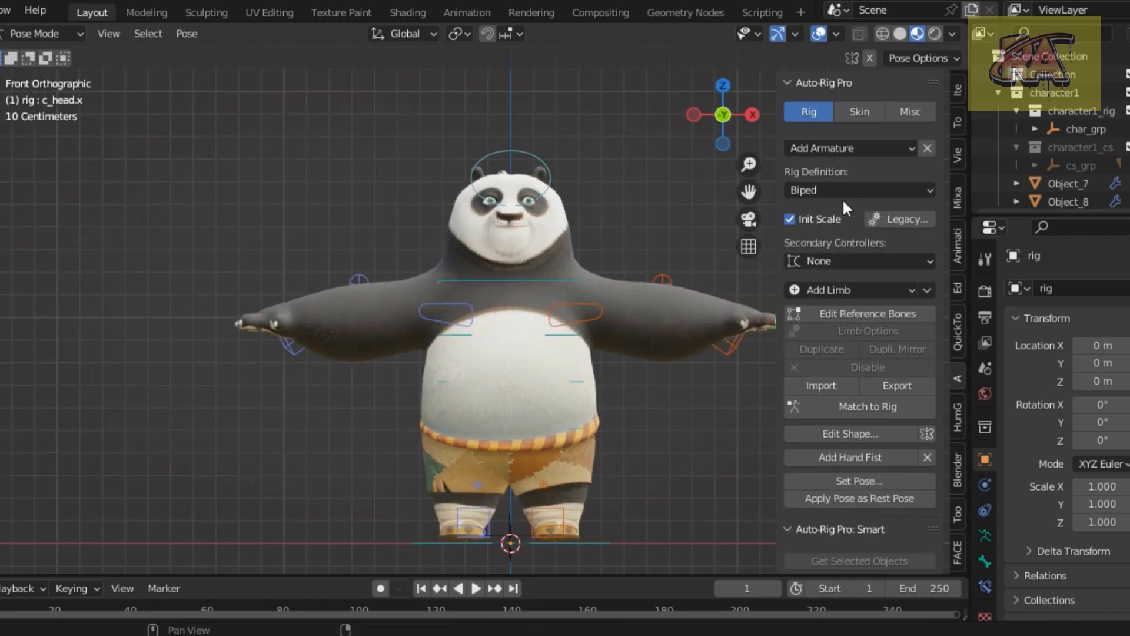
# Show the Skin settings, switch to wireframe shading, select everything, and return to Object Mode
pyautogui.click(860, 111)
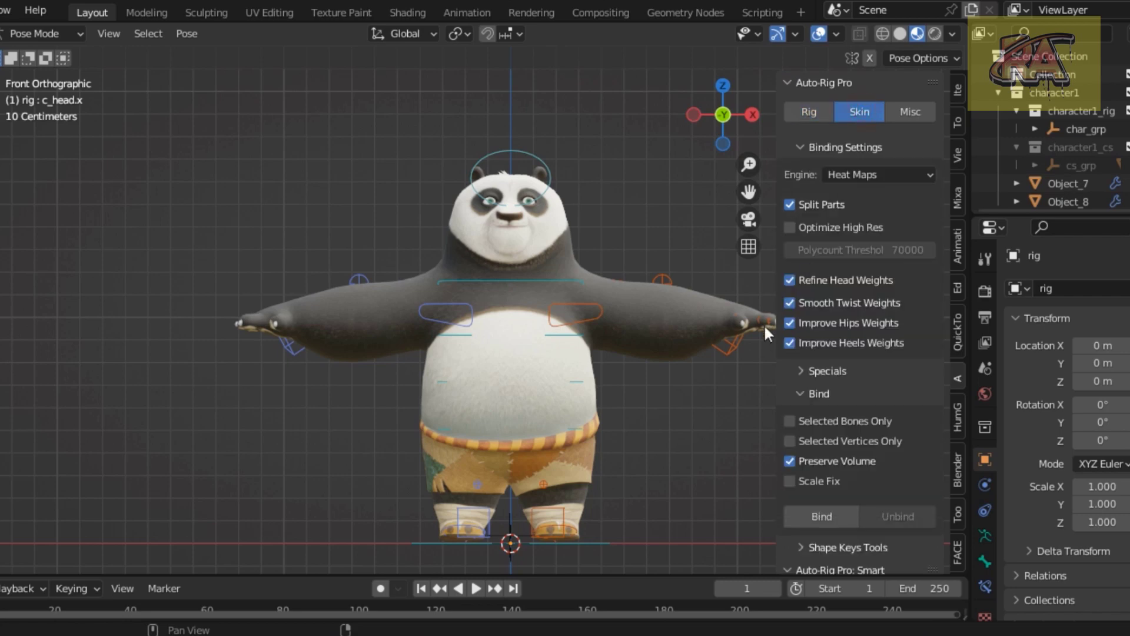
pyautogui.scroll(-1, 743, 366)
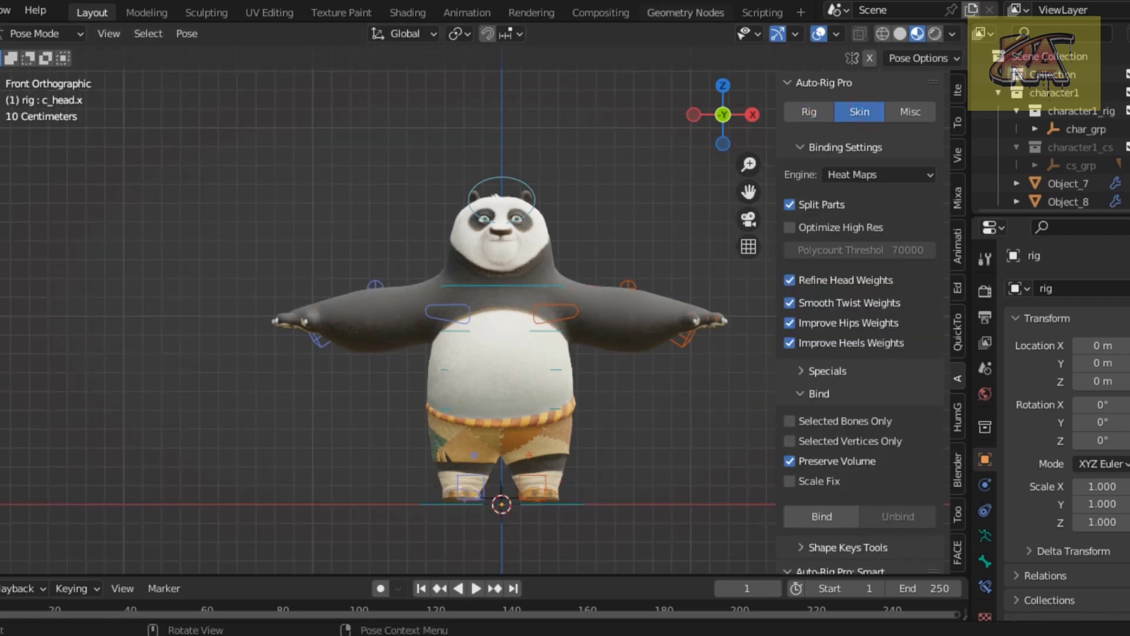
pyautogui.click(881, 34)
pyautogui.press('a')
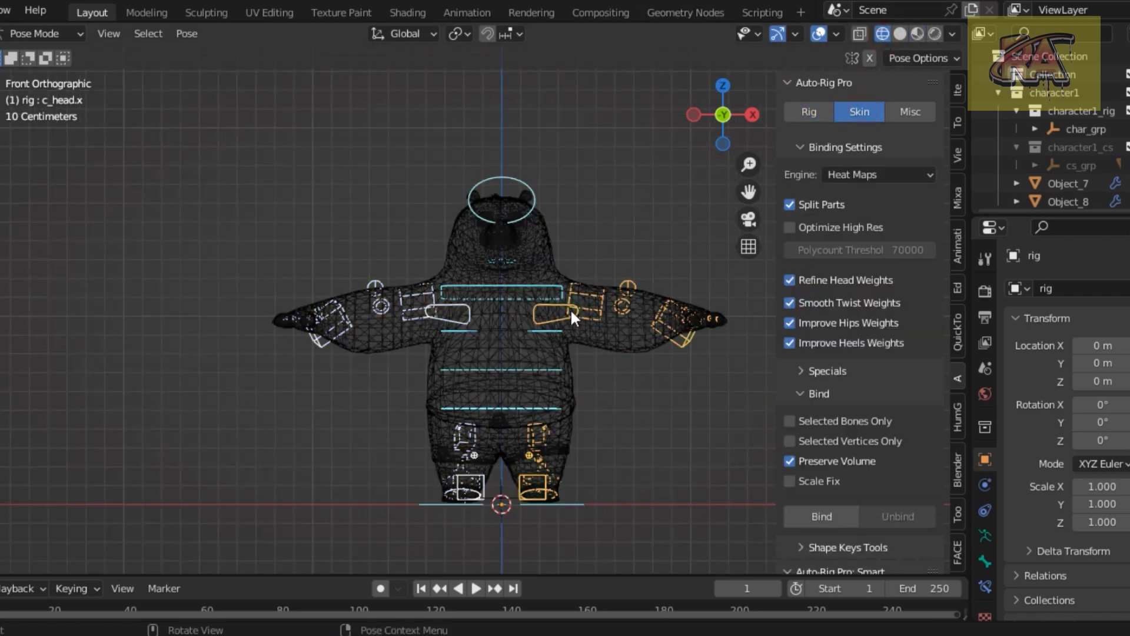
pyautogui.click(11, 33)
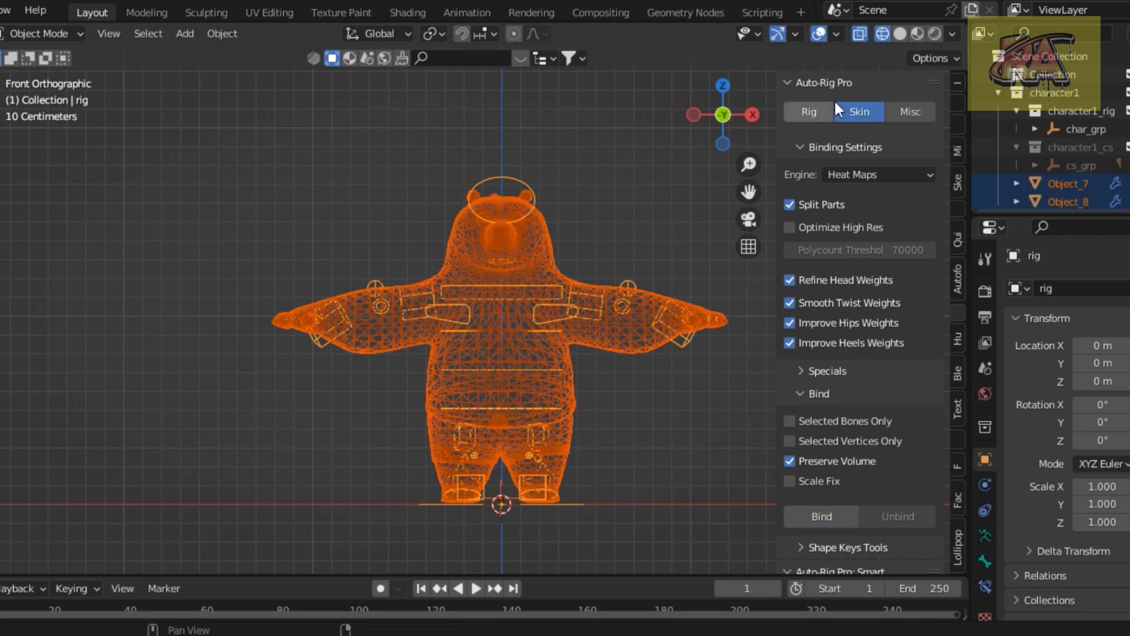
# Switch to Material Preview shading and enter Pose Mode
pyautogui.click(916, 33)
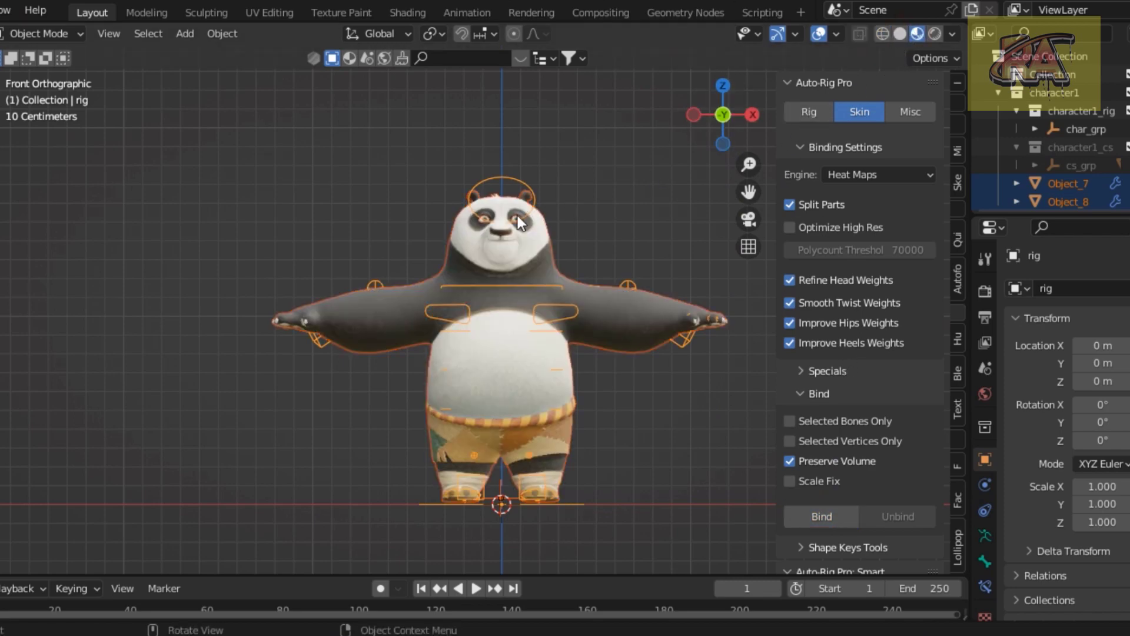
pyautogui.scroll(2, 312, 183)
pyautogui.click(63, 33)
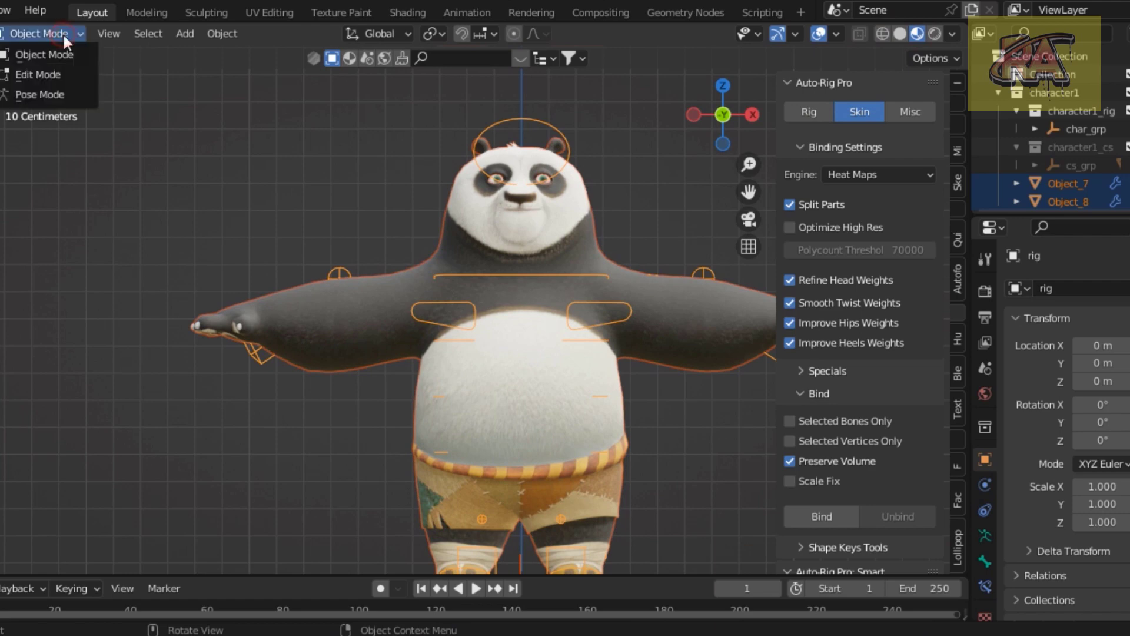
pyautogui.click(51, 91)
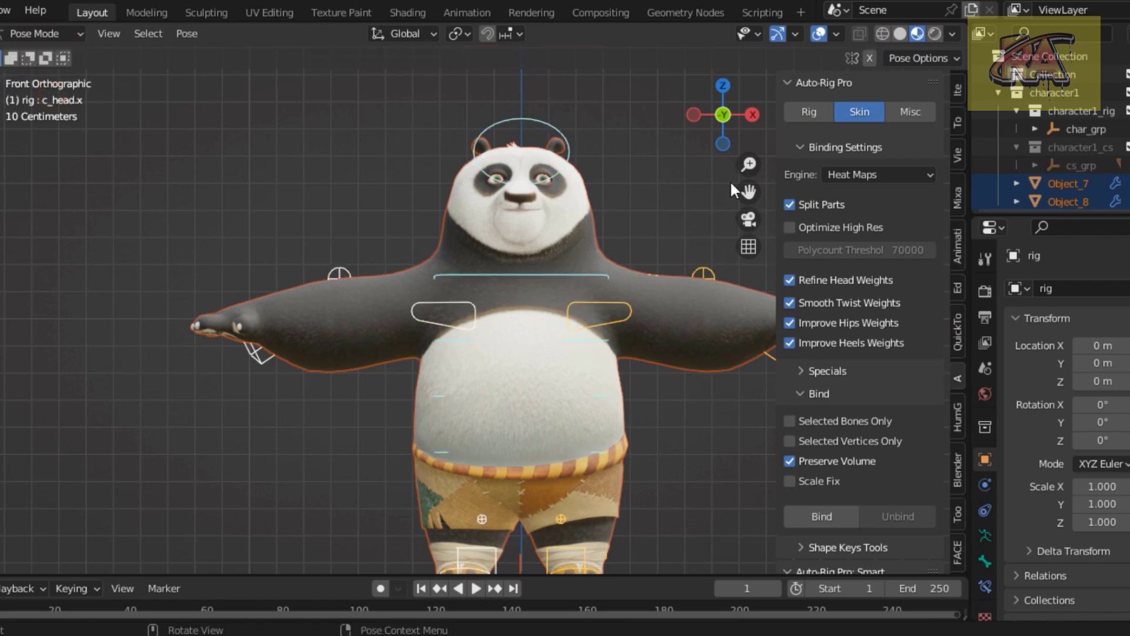
# Select Po's head control alone and start moving it
pyautogui.moveTo(748, 192); pyautogui.dragTo(542, 203)
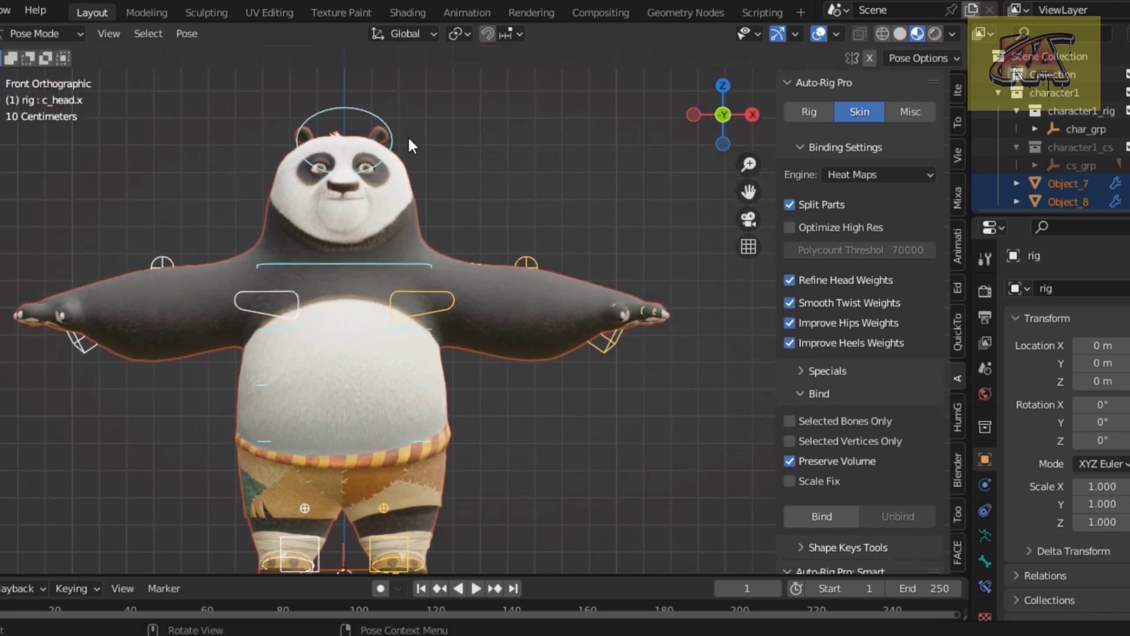
pyautogui.click(391, 133)
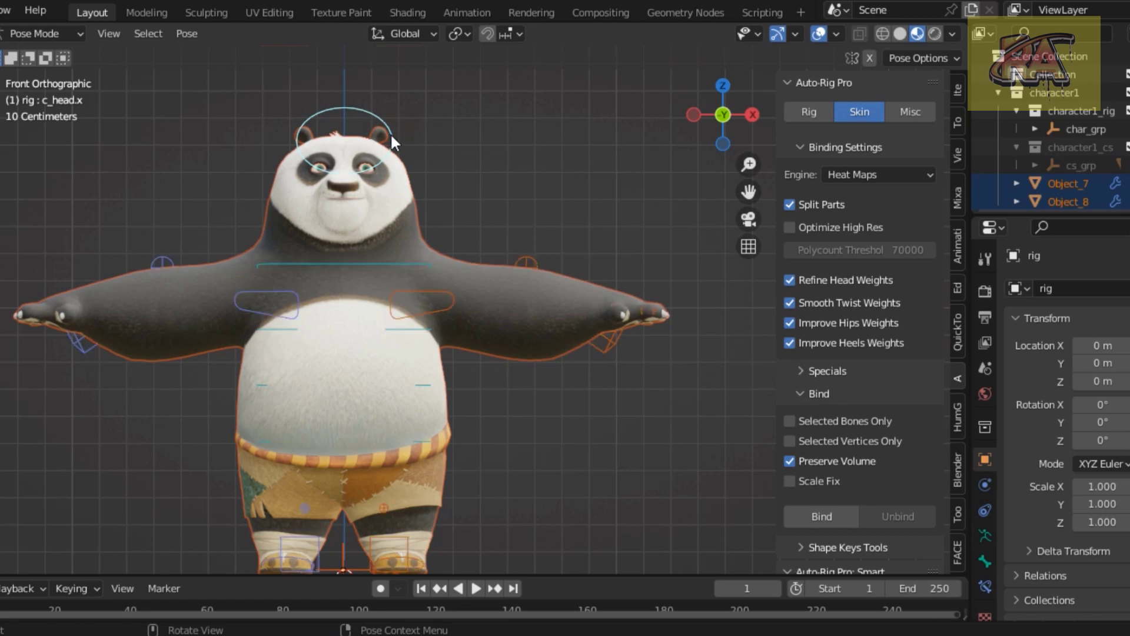
pyautogui.press('g')
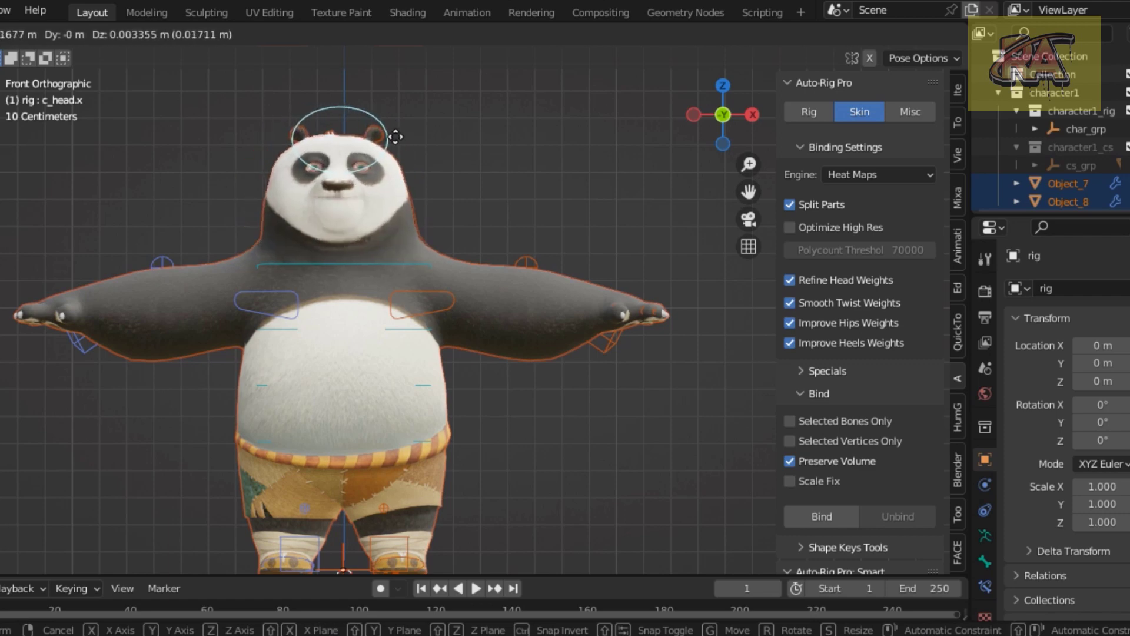
# Key a head movement during playback, then jump back near the start and stop playback
pyautogui.click(389, 142)
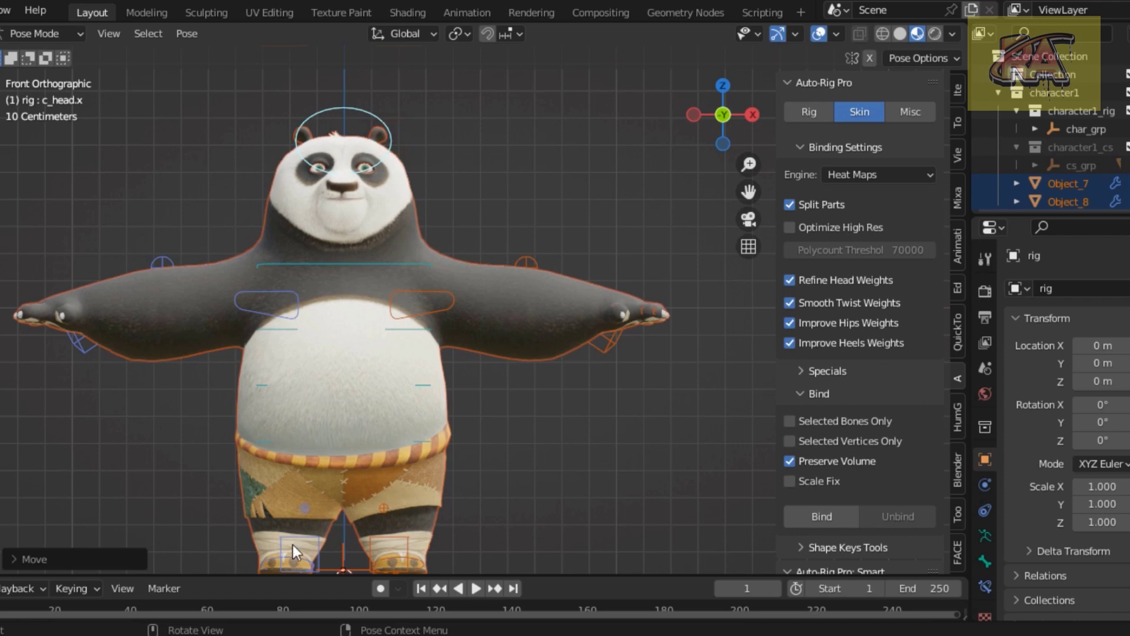
pyautogui.click(476, 588)
pyautogui.press('g')
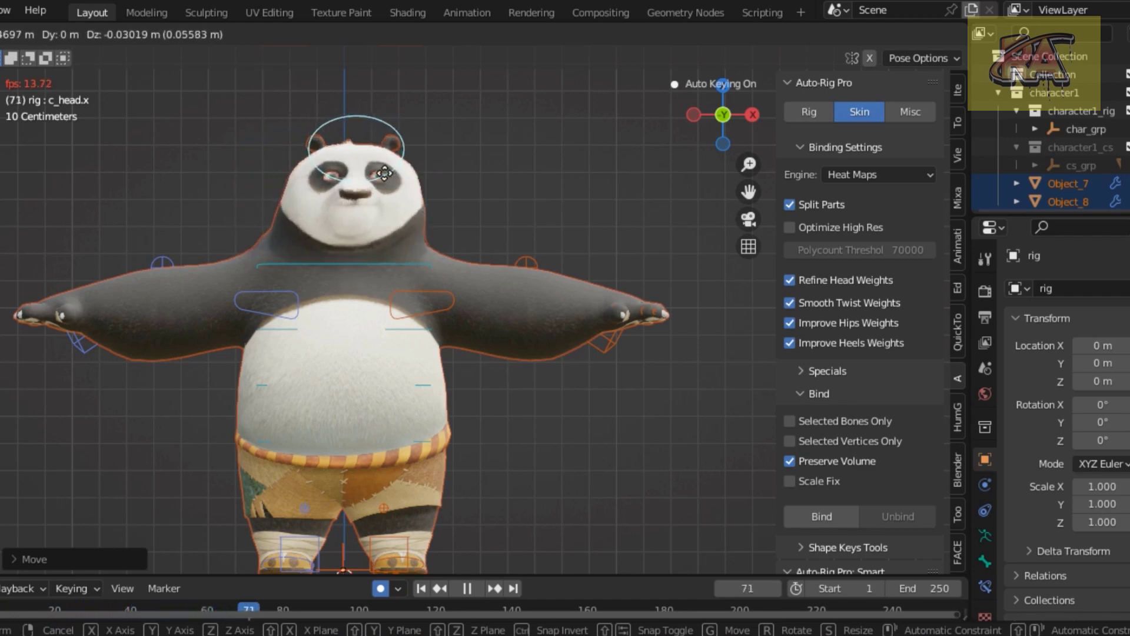
pyautogui.click(395, 174)
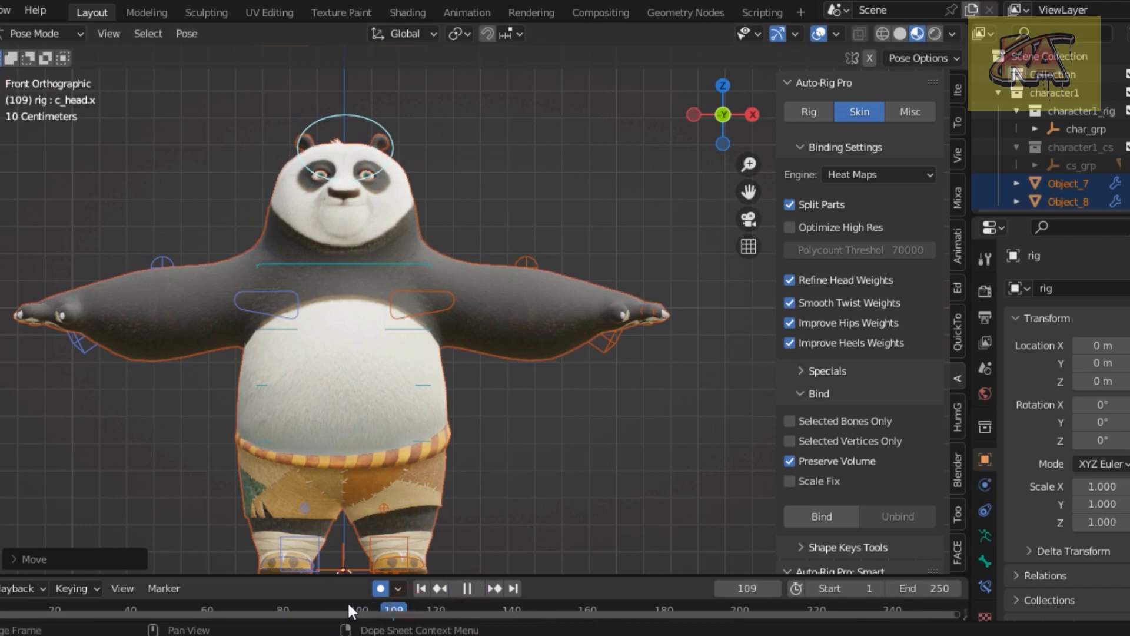
pyautogui.moveTo(347, 601); pyautogui.dragTo(2, 585)
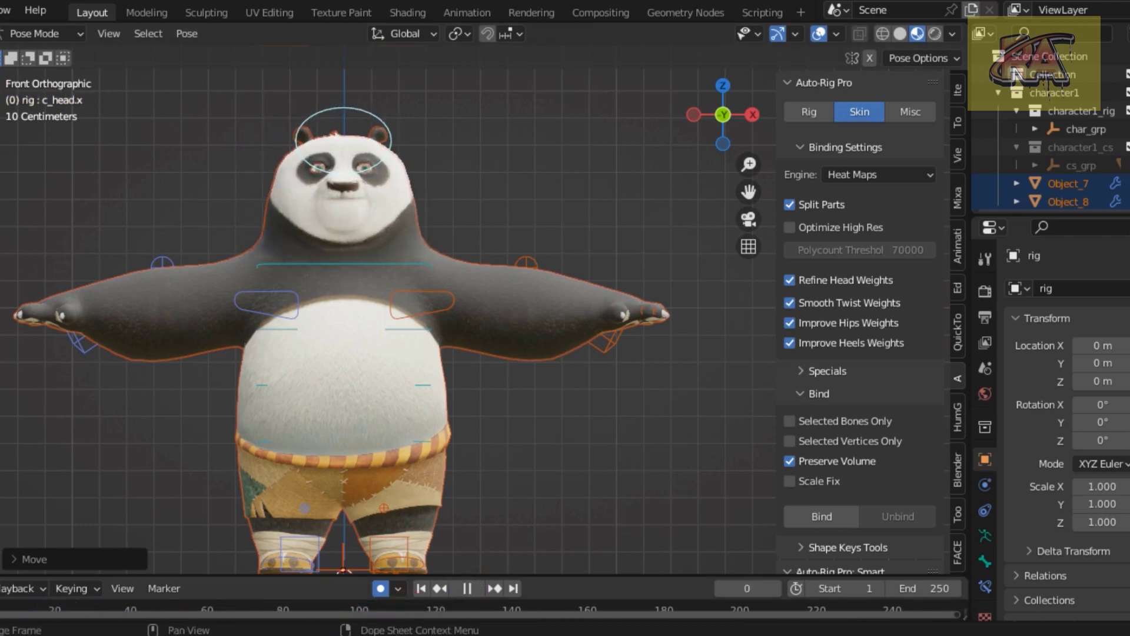
pyautogui.click(827, 503)
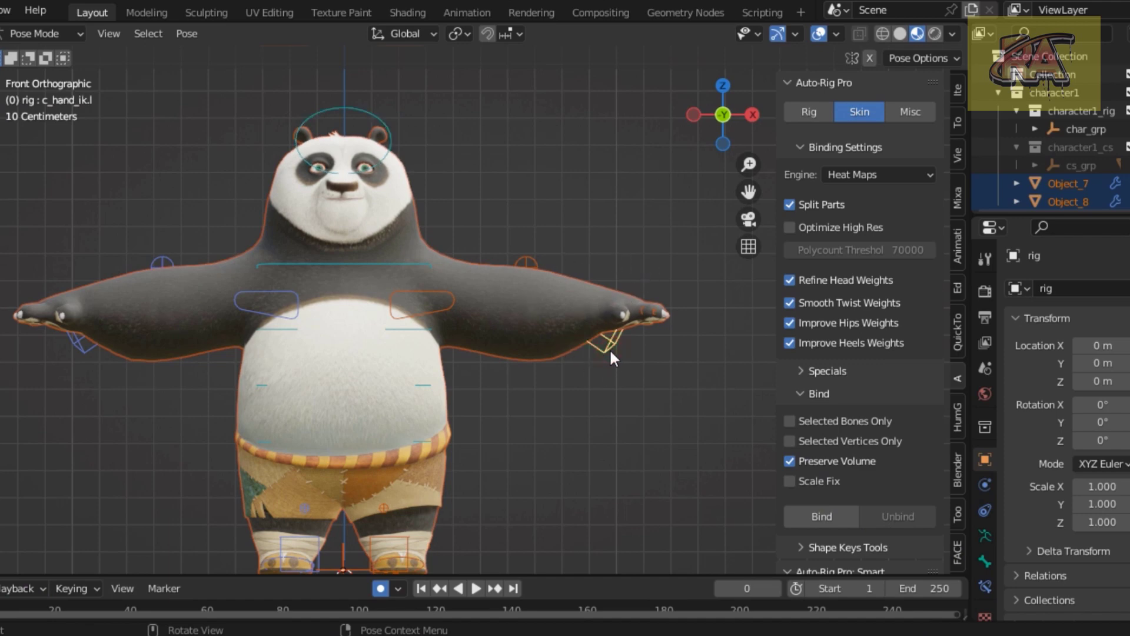
# Move the left hand IK control c_hand_ik.l, checking the arm bend from an angled view
pyautogui.press('g')
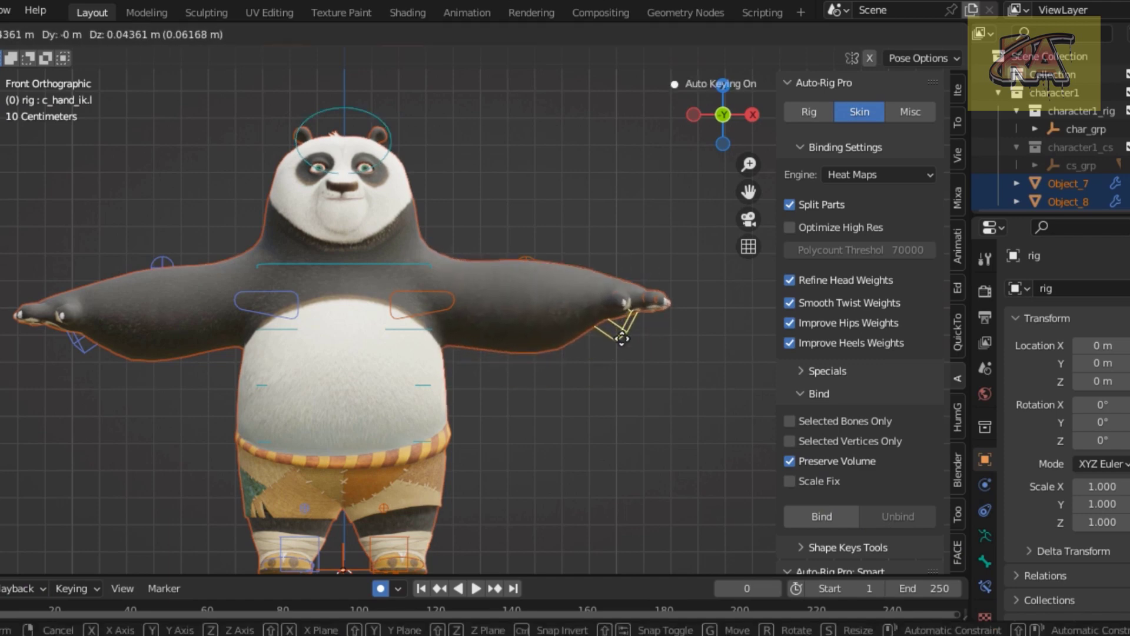
pyautogui.click(624, 346)
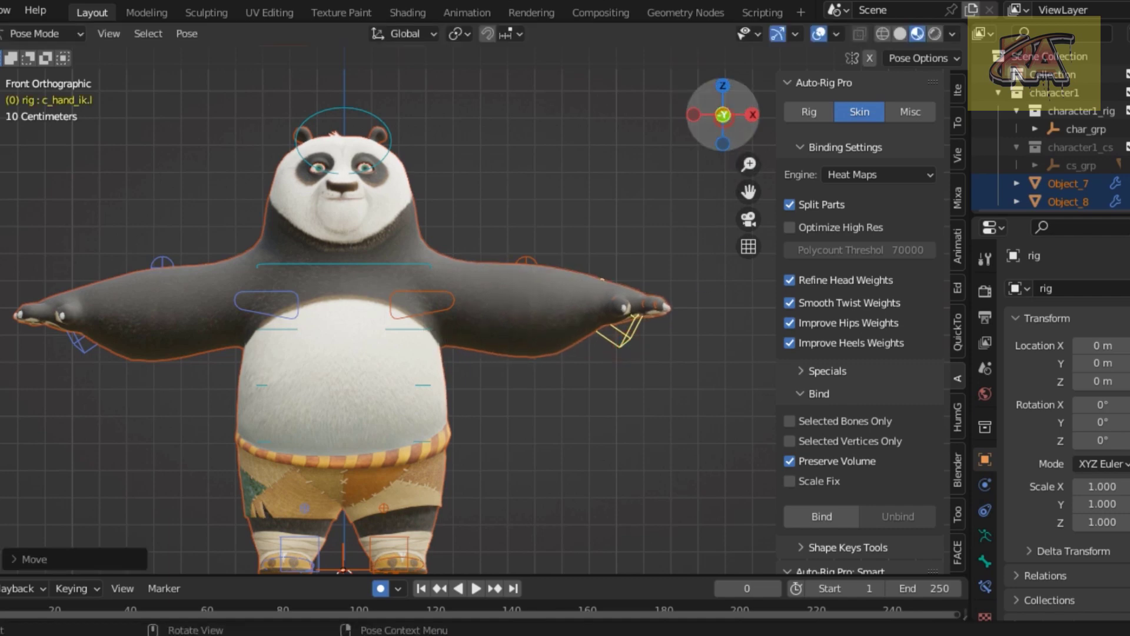
pyautogui.moveTo(722, 114)
pyautogui.mouseDown()
pyautogui.moveTo(676, 126)
pyautogui.moveTo(641, 268)
pyautogui.mouseUp()
pyautogui.press('g')
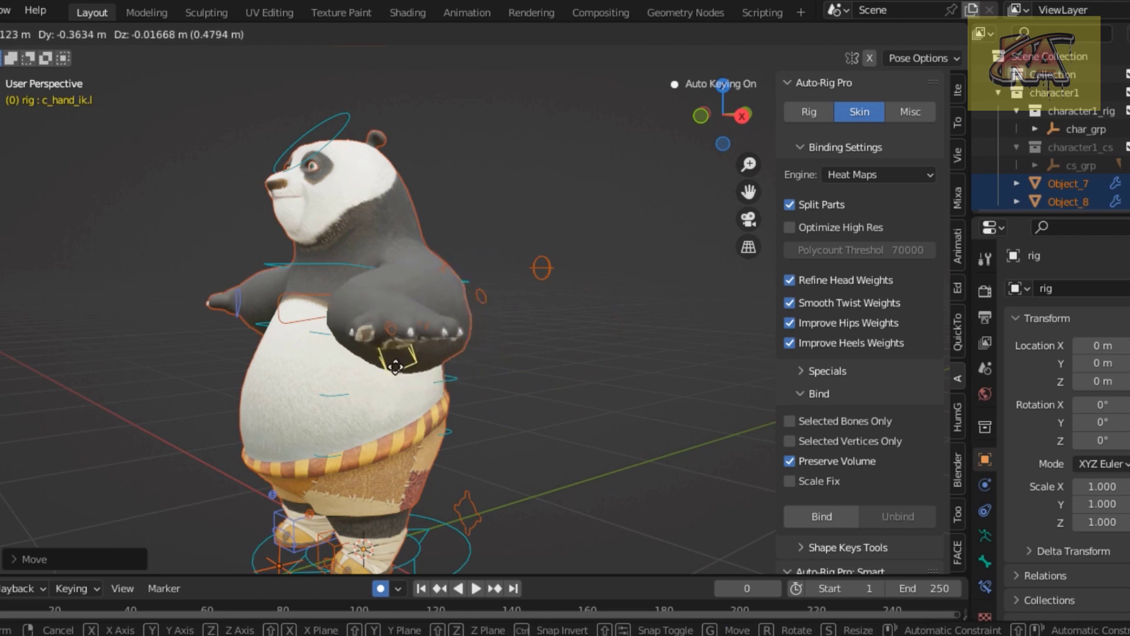
# Place the hand IK controls out in front of Po's belly, checked from the right side view
pyautogui.click(604, 371)
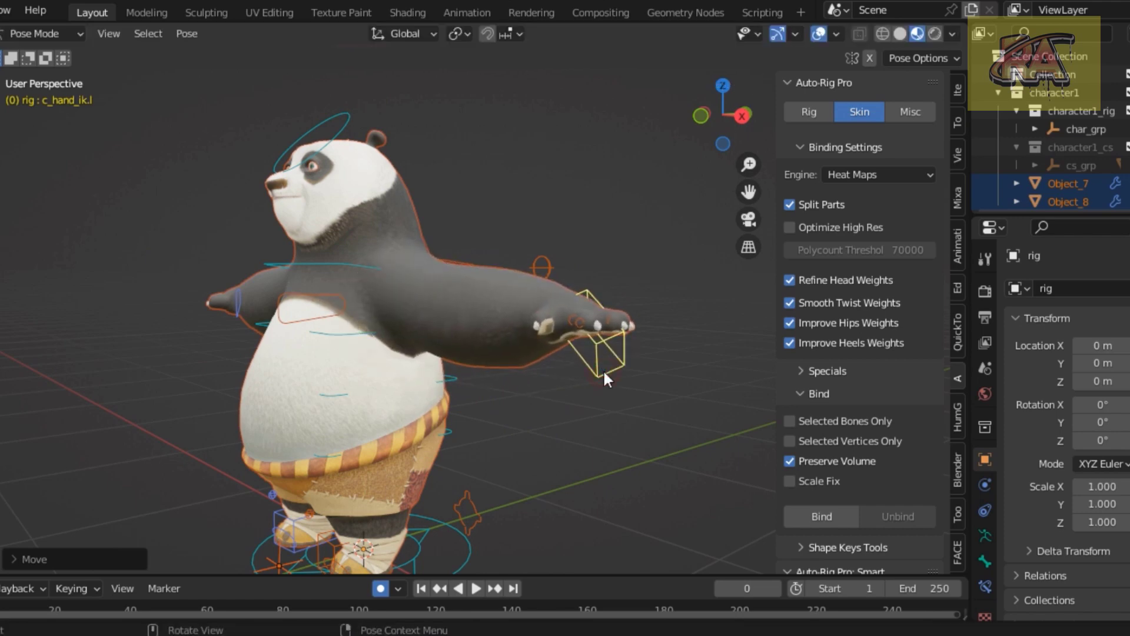
pyautogui.press('KP_3')
pyautogui.press('g')
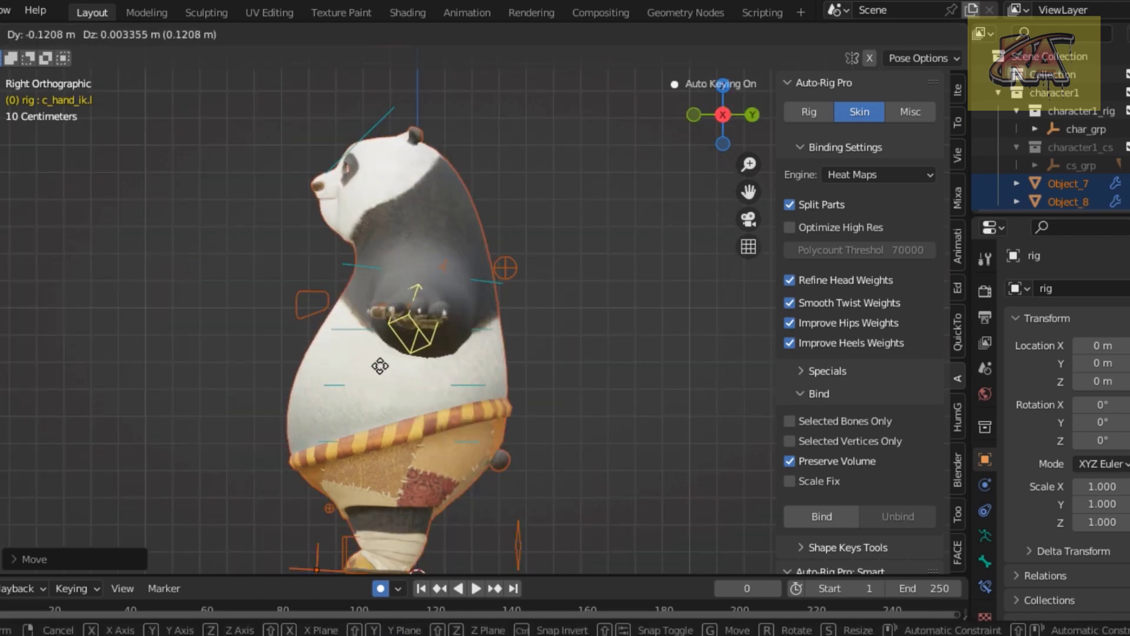
pyautogui.click(432, 369)
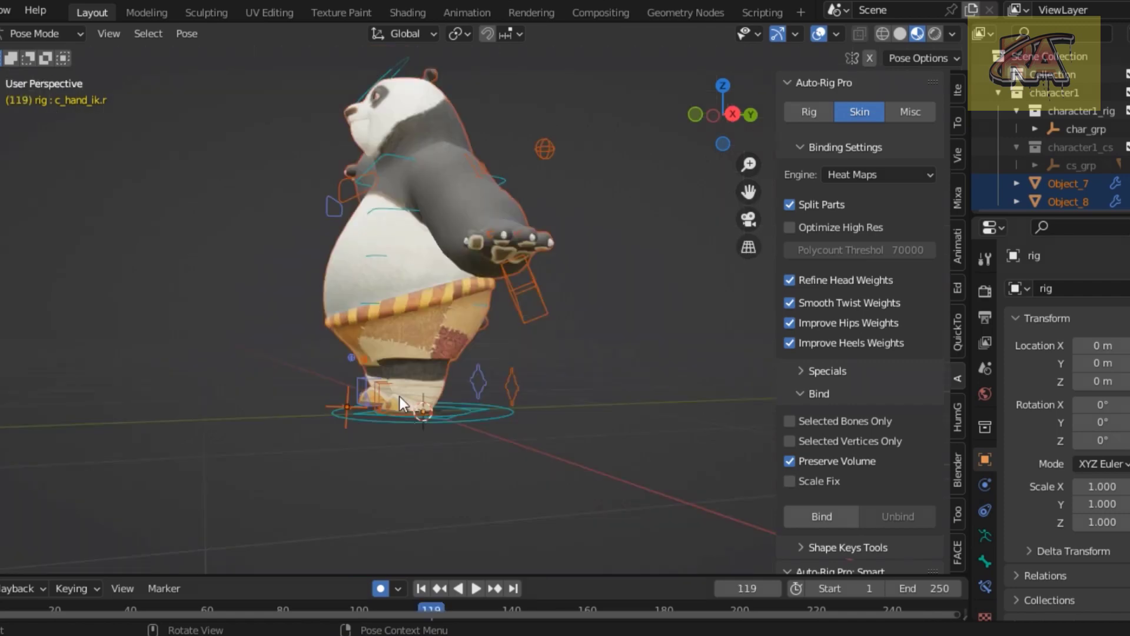
# Recentre and orbit the view, then select c_foot_ik.l and start lifting the left foot
pyautogui.moveTo(742, 191); pyautogui.dragTo(562, 337)
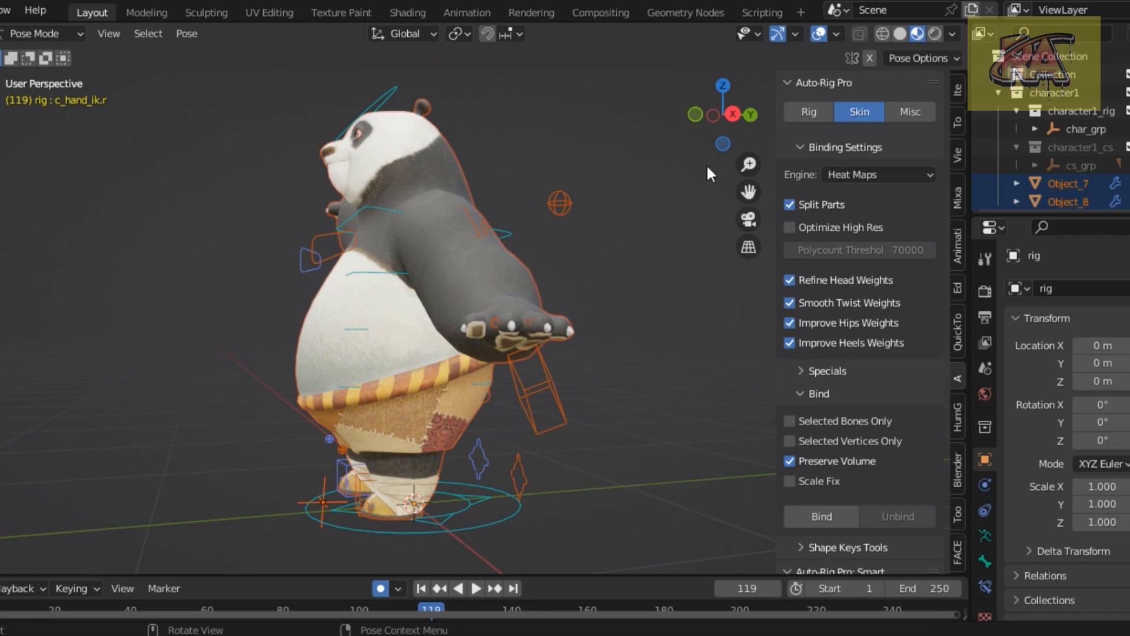
pyautogui.moveTo(729, 113); pyautogui.dragTo(507, 392)
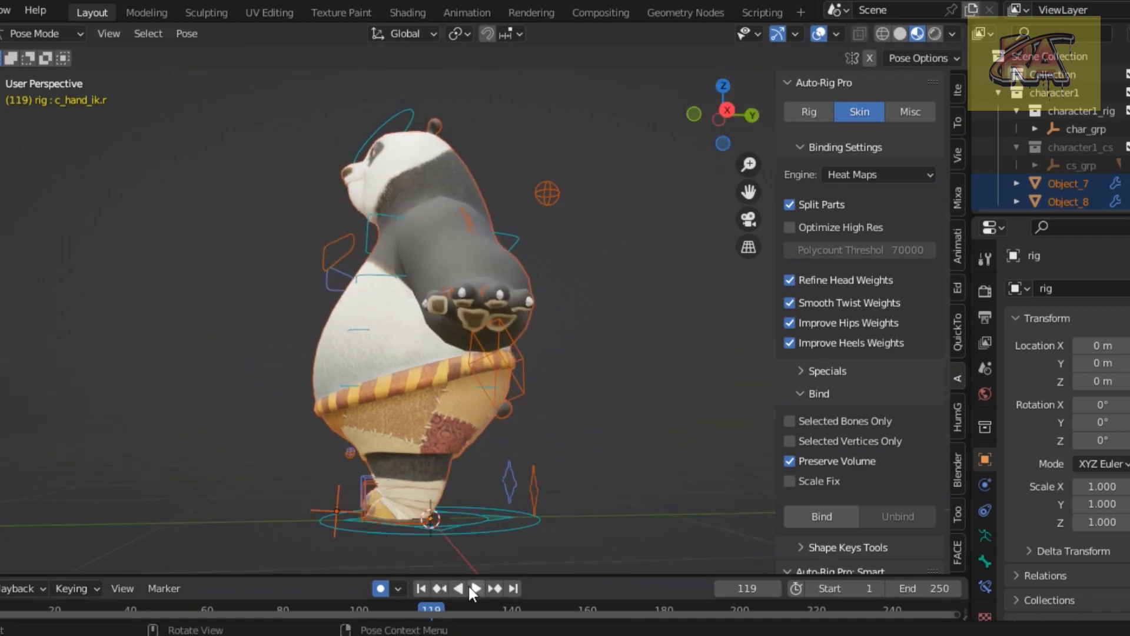
pyautogui.click(375, 481)
pyautogui.press('g')
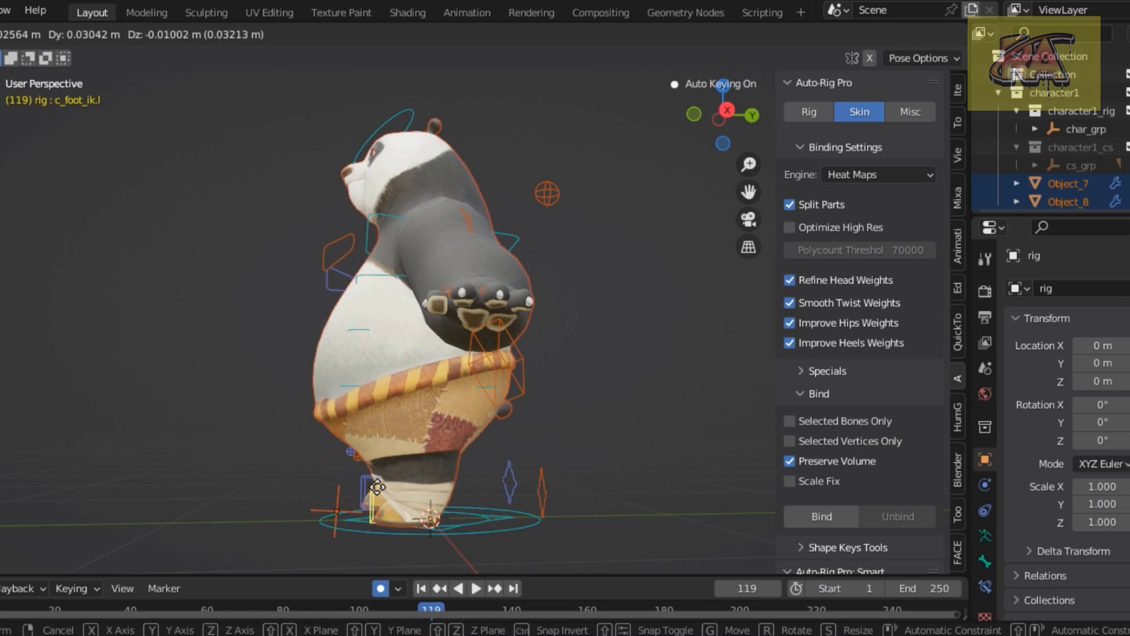
# Key new positions for the left foot and right foot IK controls during playback
pyautogui.click(385, 494)
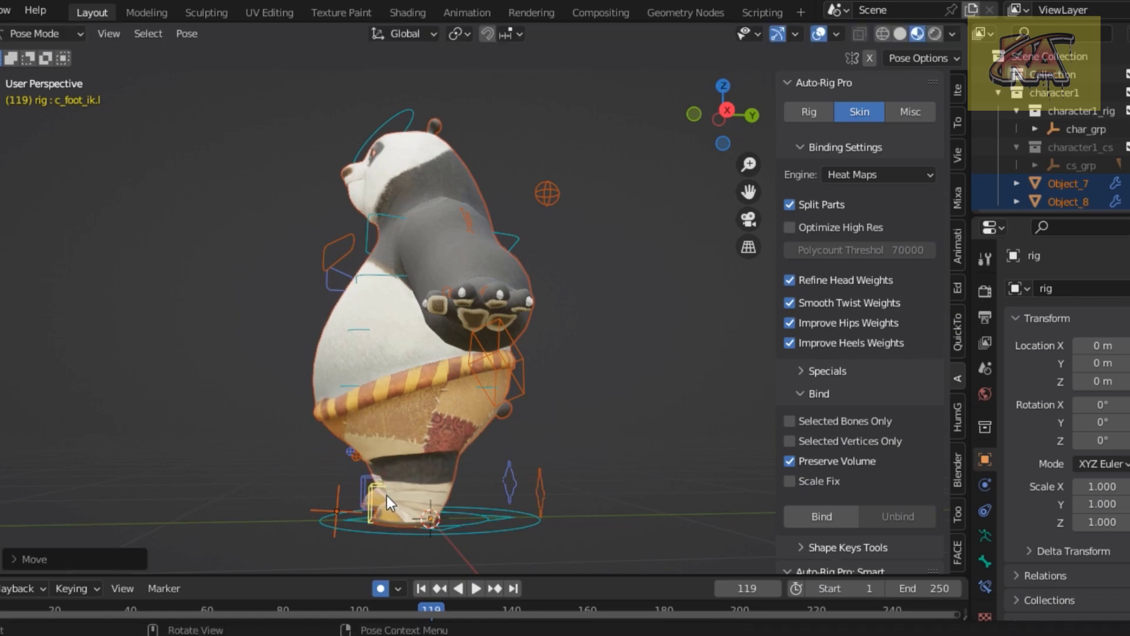
pyautogui.click(475, 588)
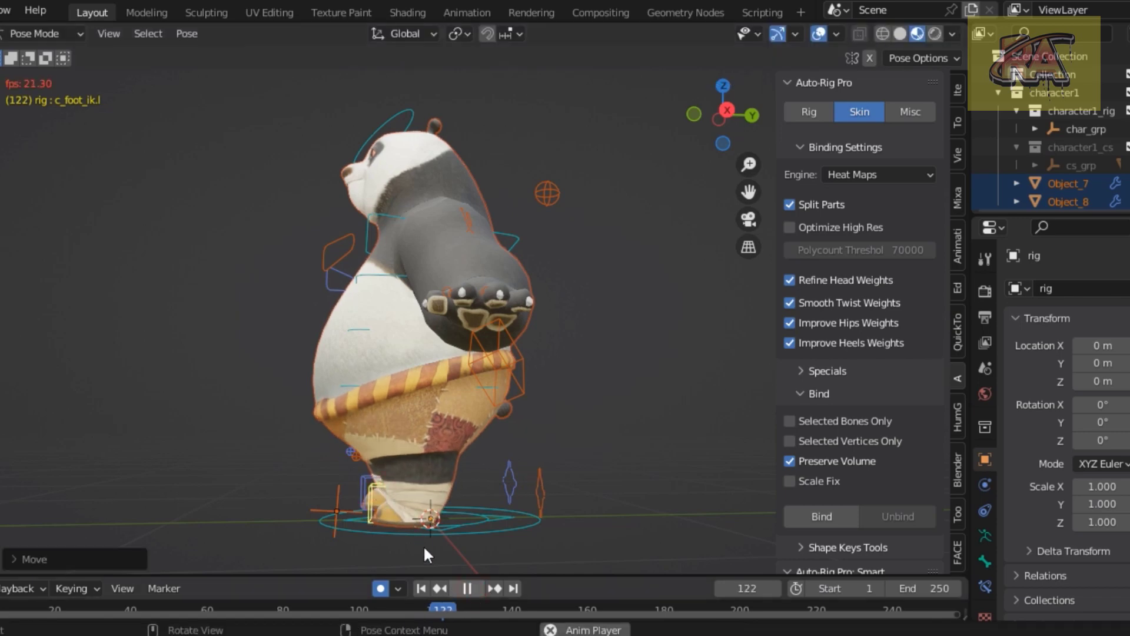
pyautogui.press('g')
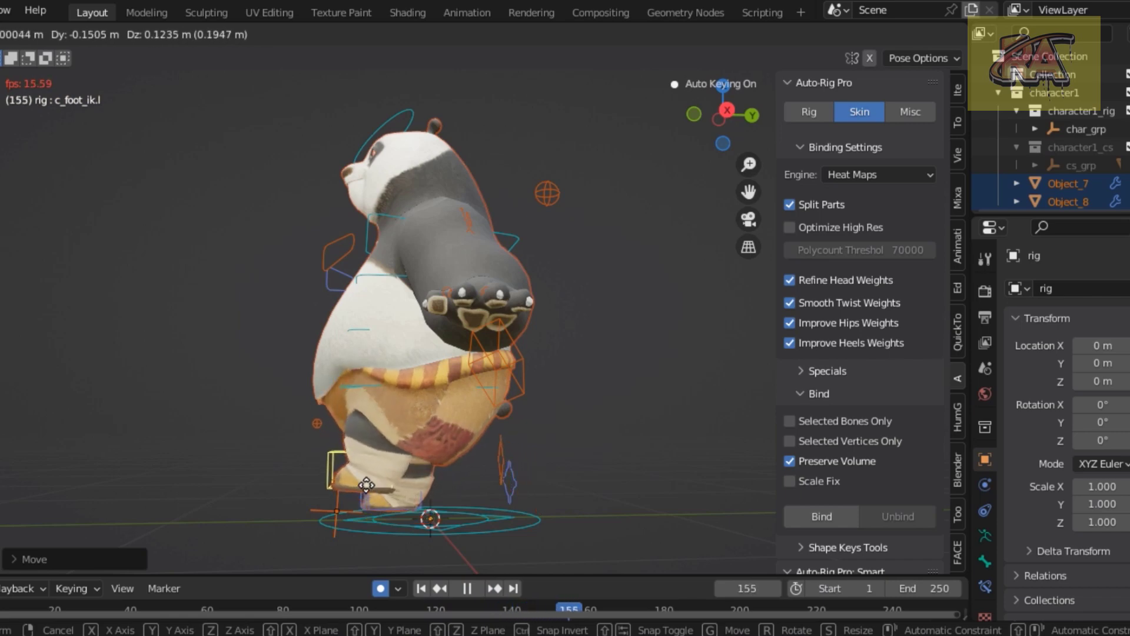
pyautogui.click(348, 483)
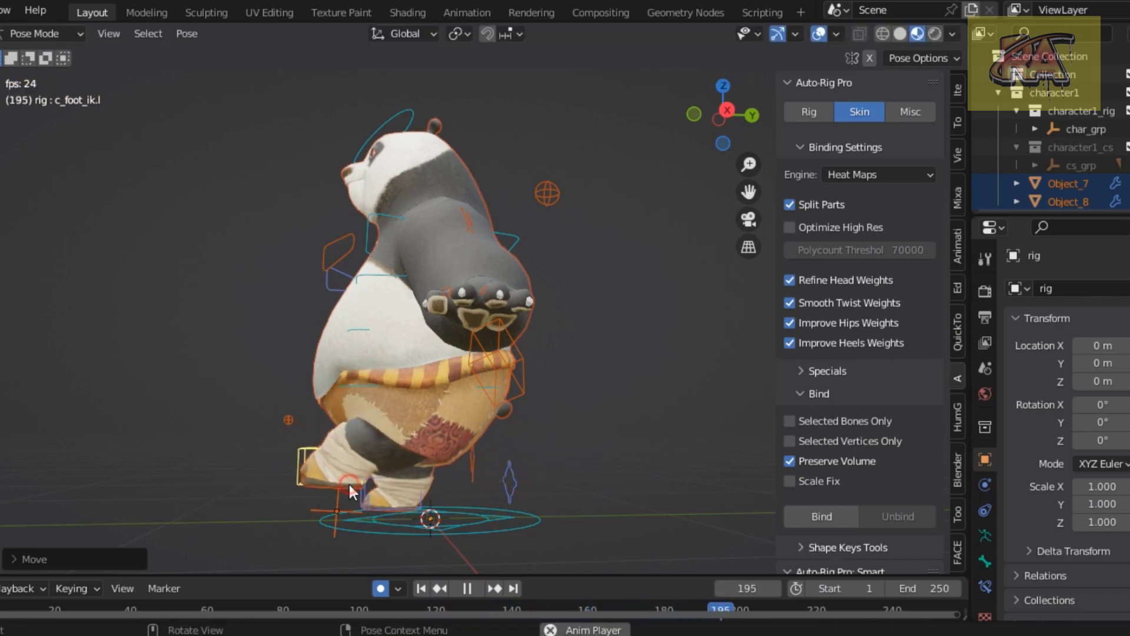
pyautogui.click(413, 494)
pyautogui.press('g')
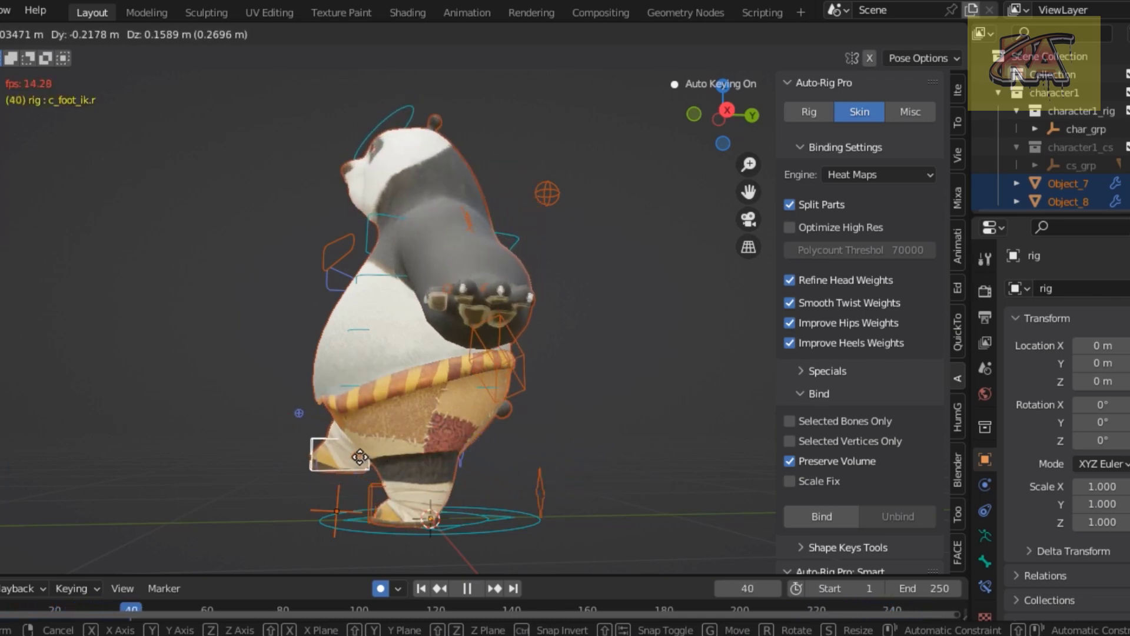
pyautogui.click(370, 500)
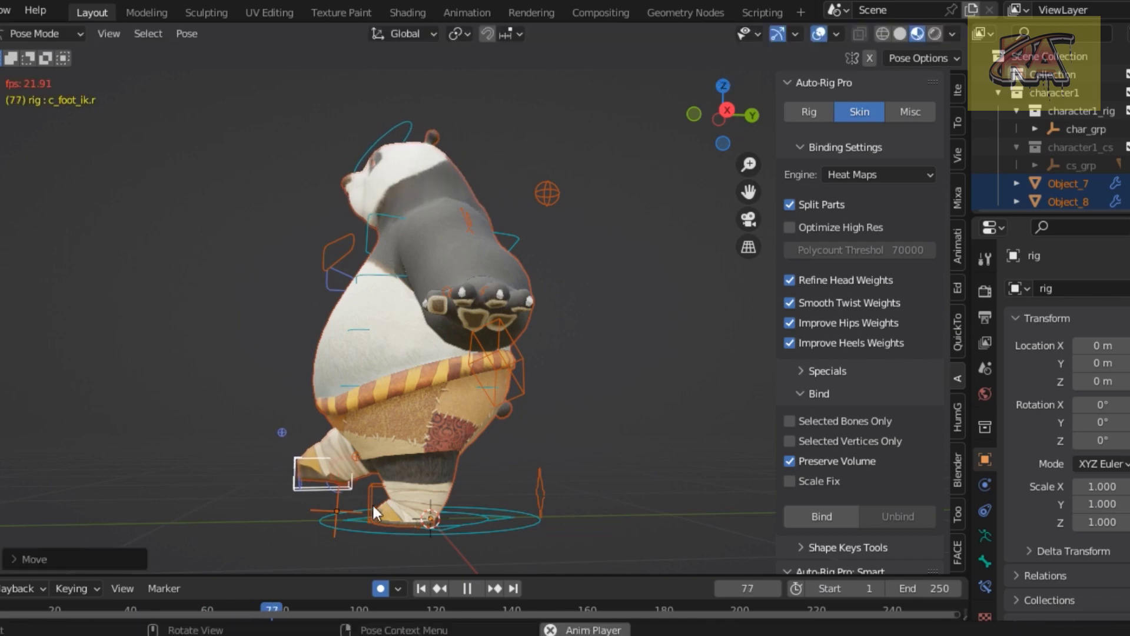
# Key further left foot steps, replaying from frame 25 and stopping at frame 123
pyautogui.click(321, 471)
pyautogui.press('g')
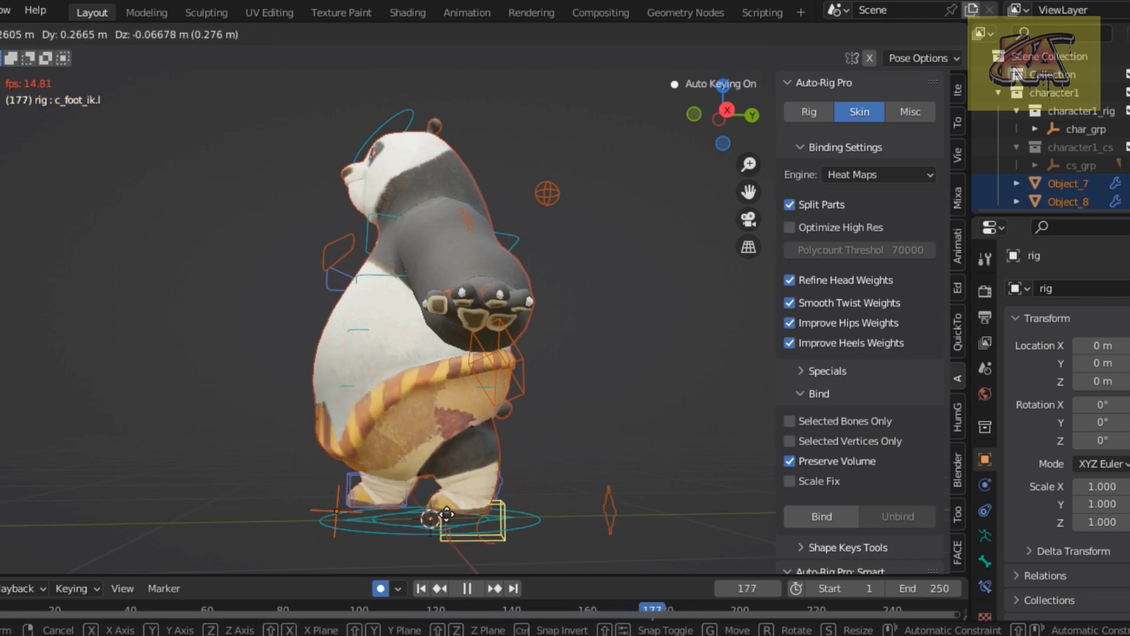
pyautogui.click(450, 566)
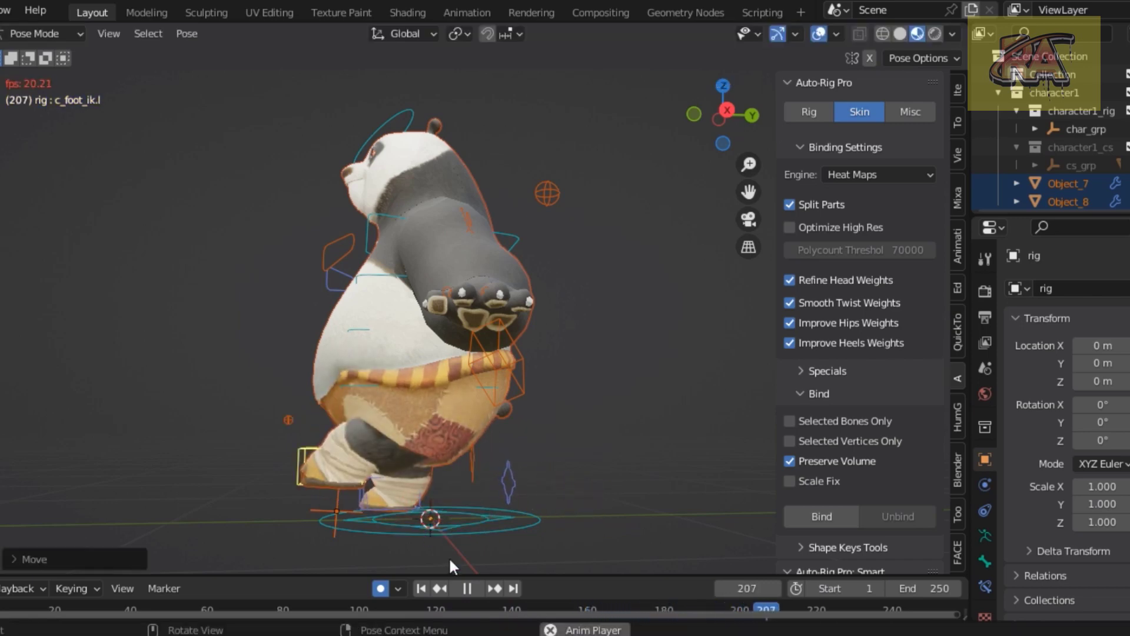
pyautogui.click(463, 588)
pyautogui.moveTo(810, 613); pyautogui.dragTo(77, 594)
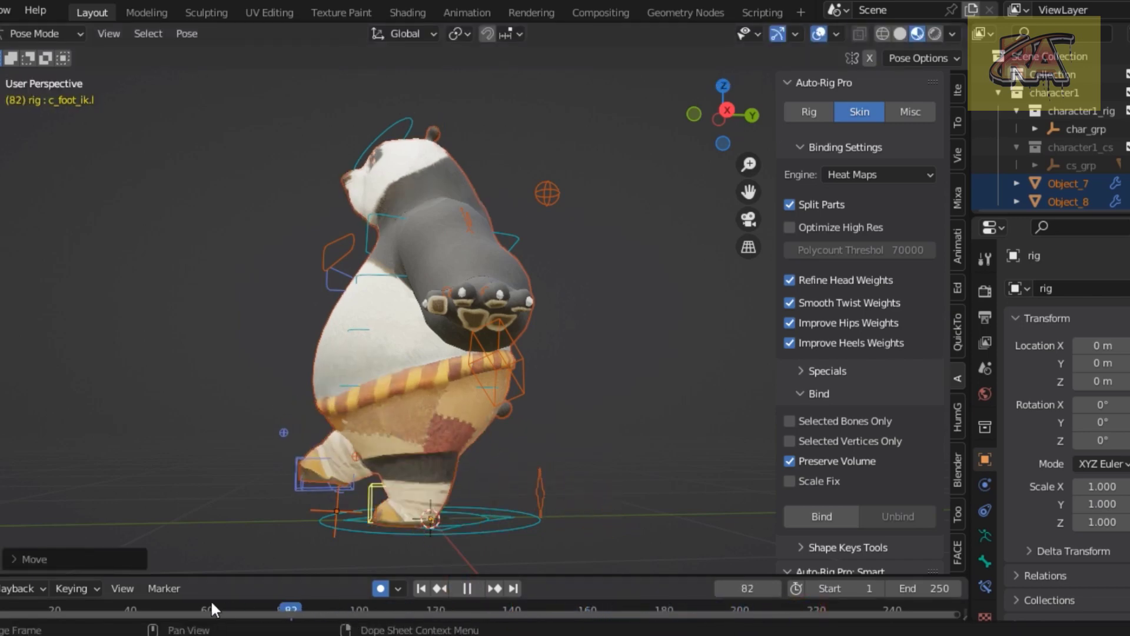
pyautogui.click(478, 588)
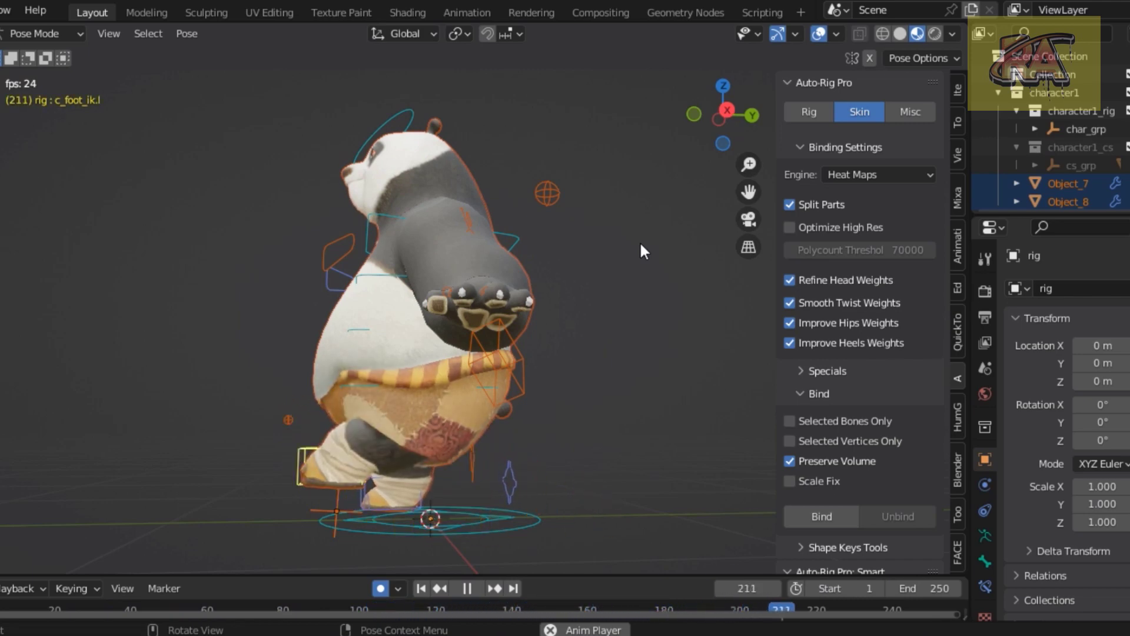
pyautogui.press('g')
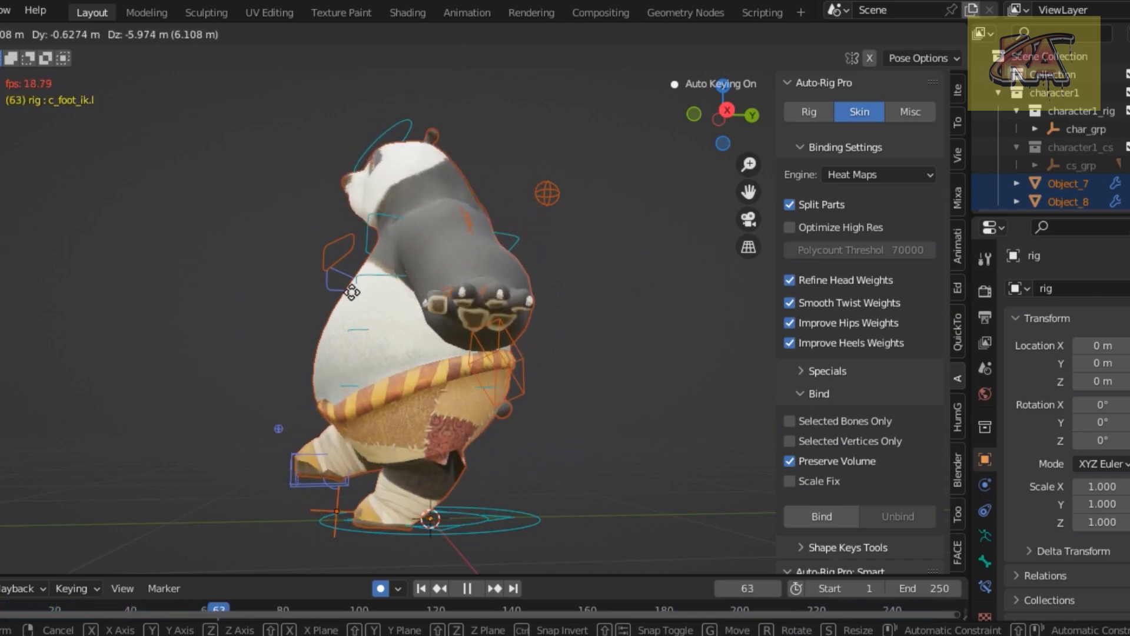
pyautogui.click(564, 206)
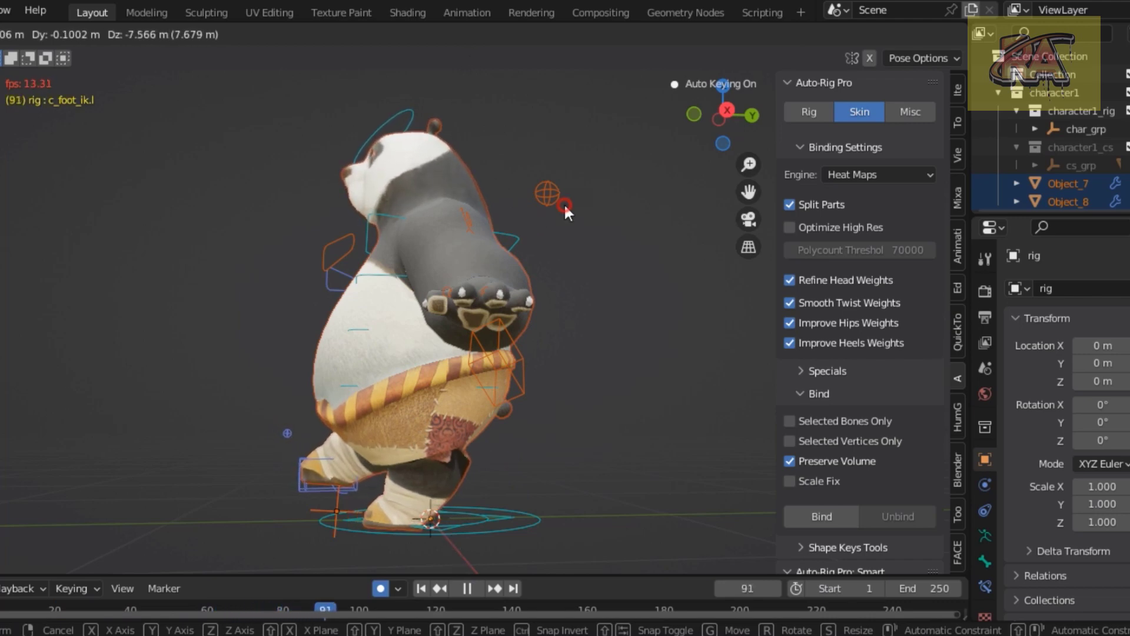
pyautogui.click(465, 587)
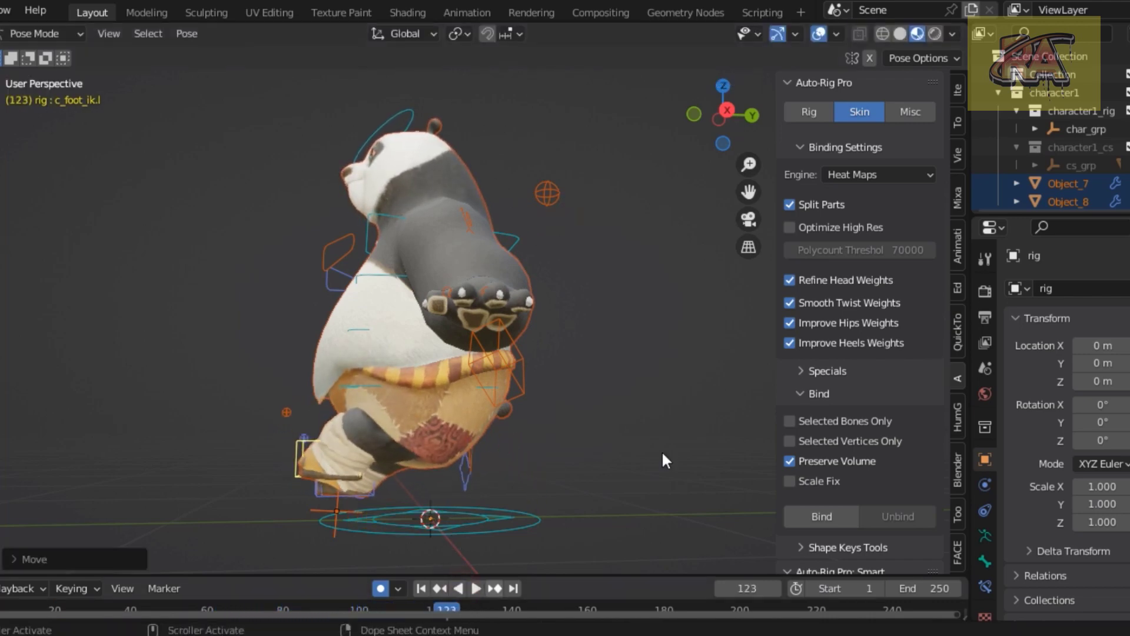
# From the front view, key new poses for the upper spine c_spine_03.x and left shoulder c_shoulder.l
pyautogui.moveTo(447, 329); pyautogui.dragTo(574, 329, button='middle')
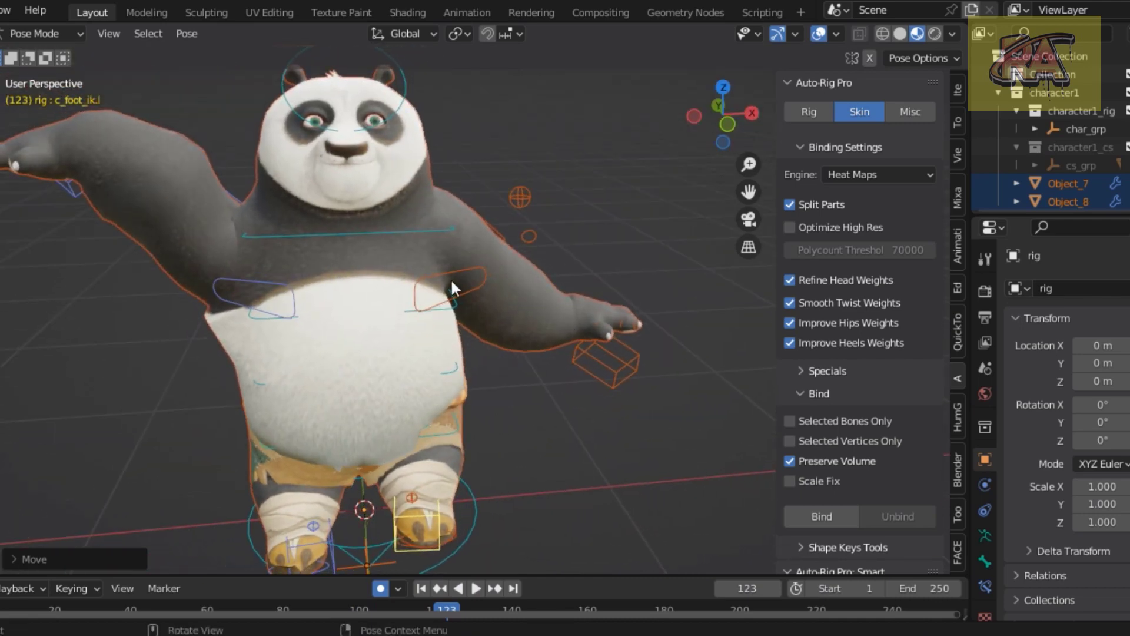
pyautogui.click(439, 232)
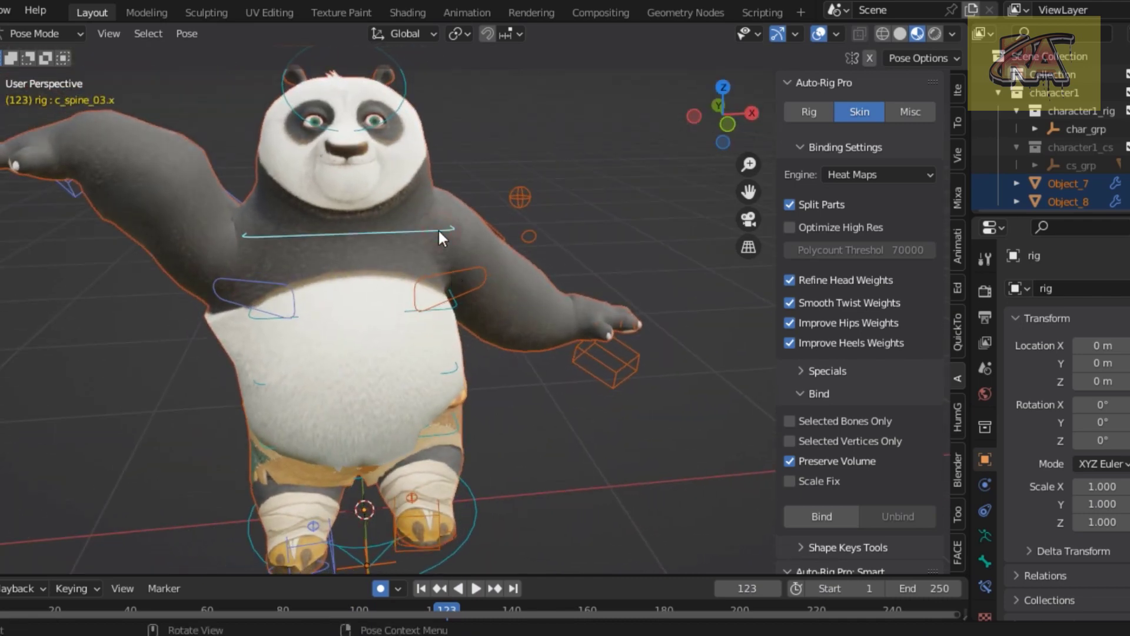
pyautogui.press('g')
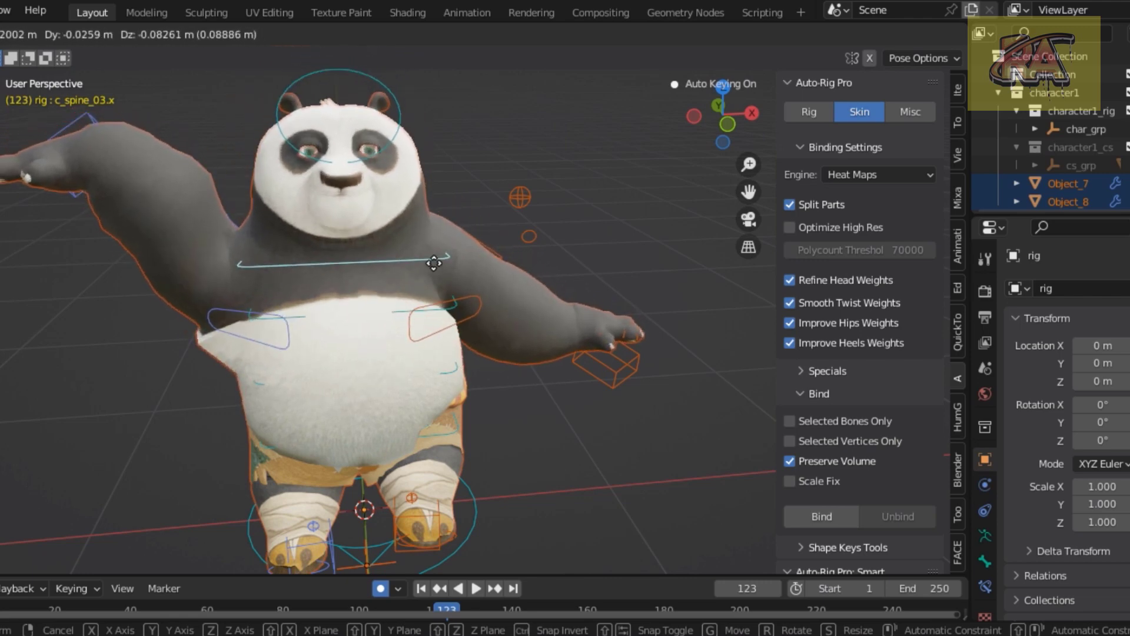
pyautogui.click(464, 283)
pyautogui.press('g')
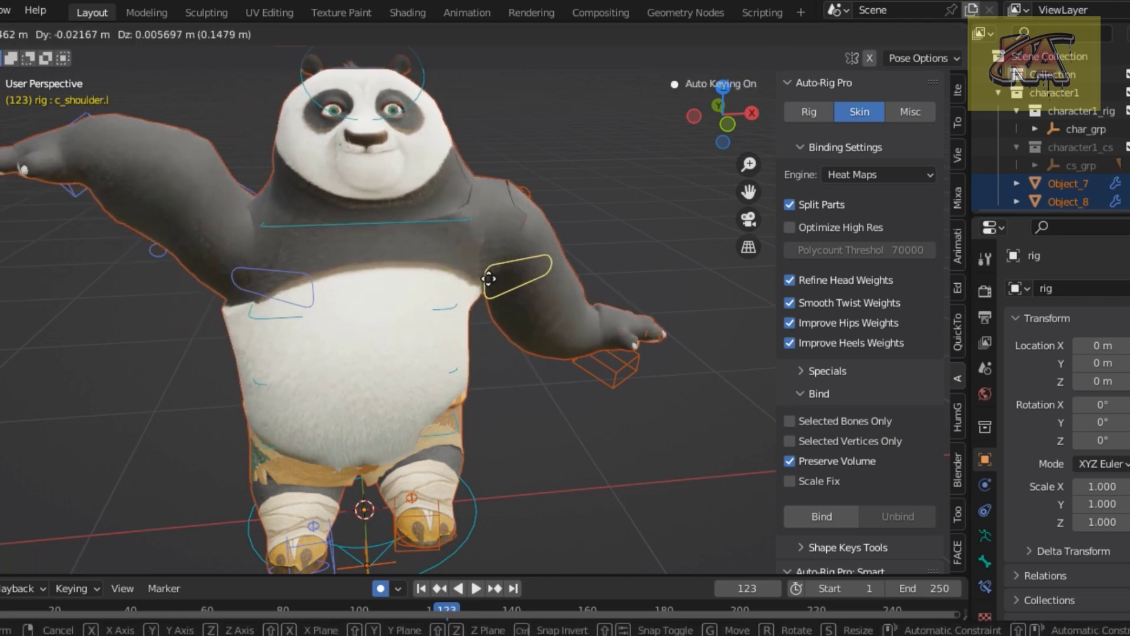
pyautogui.click(470, 287)
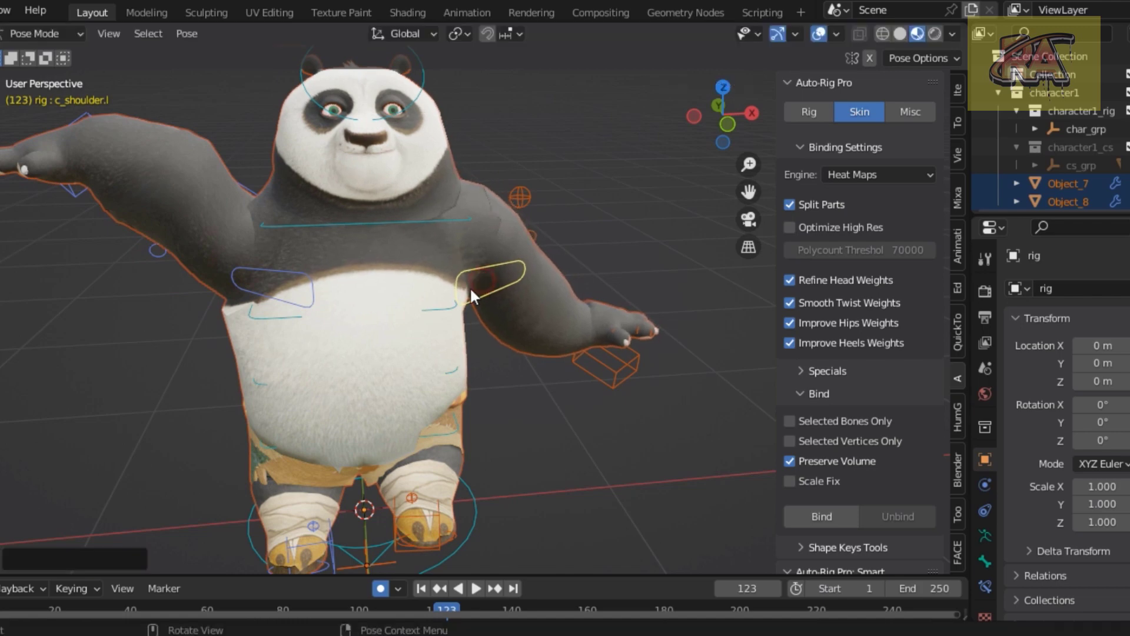
# Key the mid spine c_spine_02.x and lower spine c_spine_01.x bends, then view from the side
pyautogui.click(273, 318)
pyautogui.press('g')
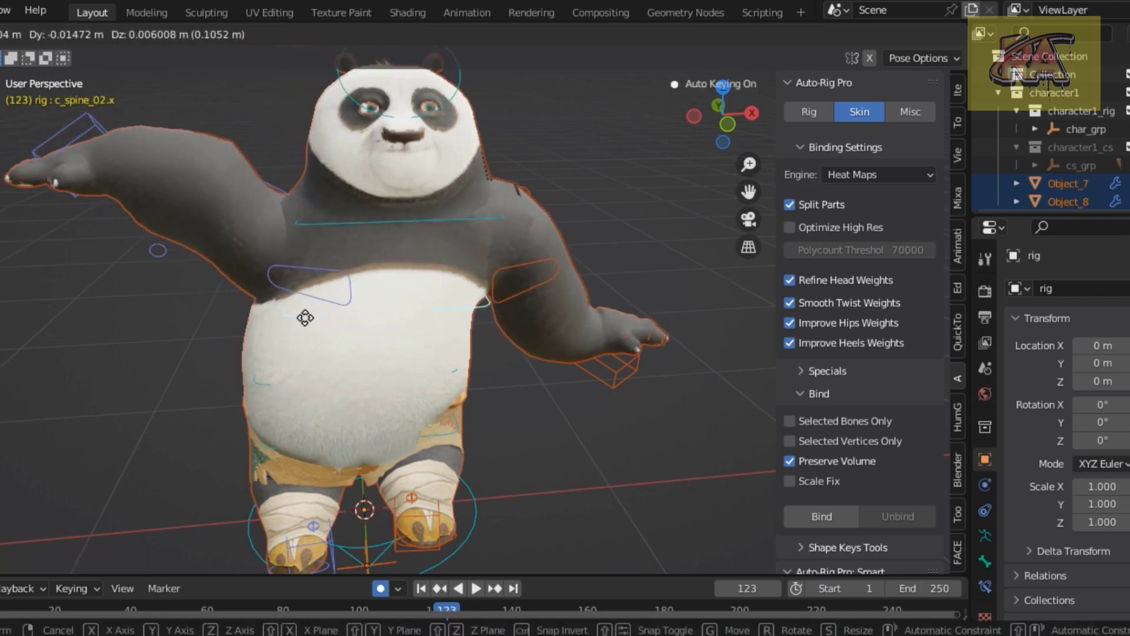
pyautogui.click(273, 319)
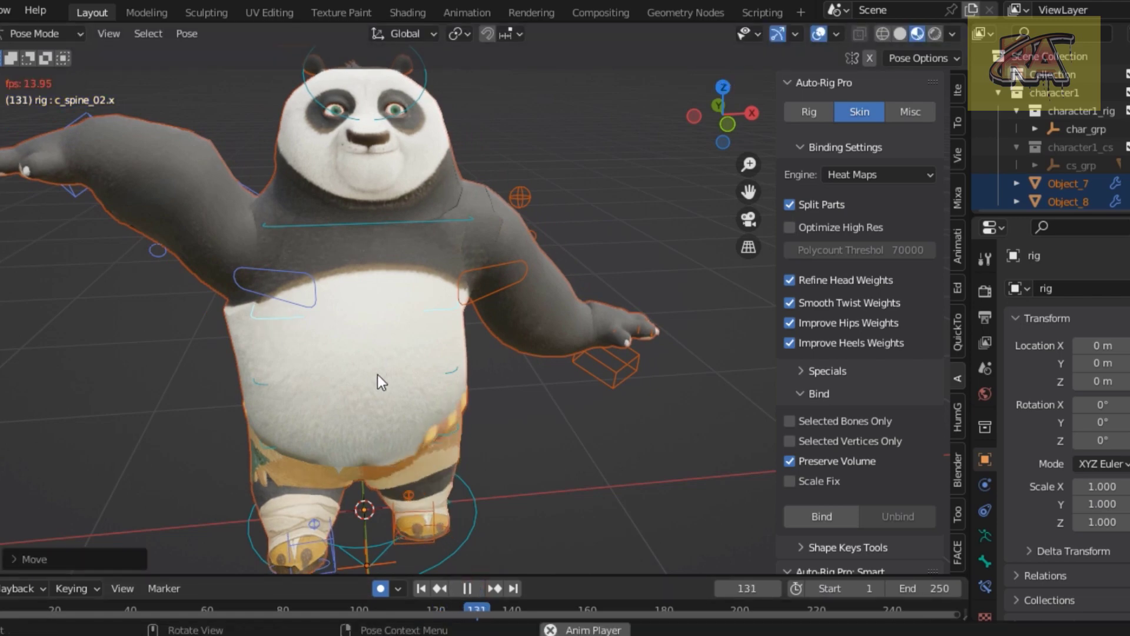
pyautogui.press('g')
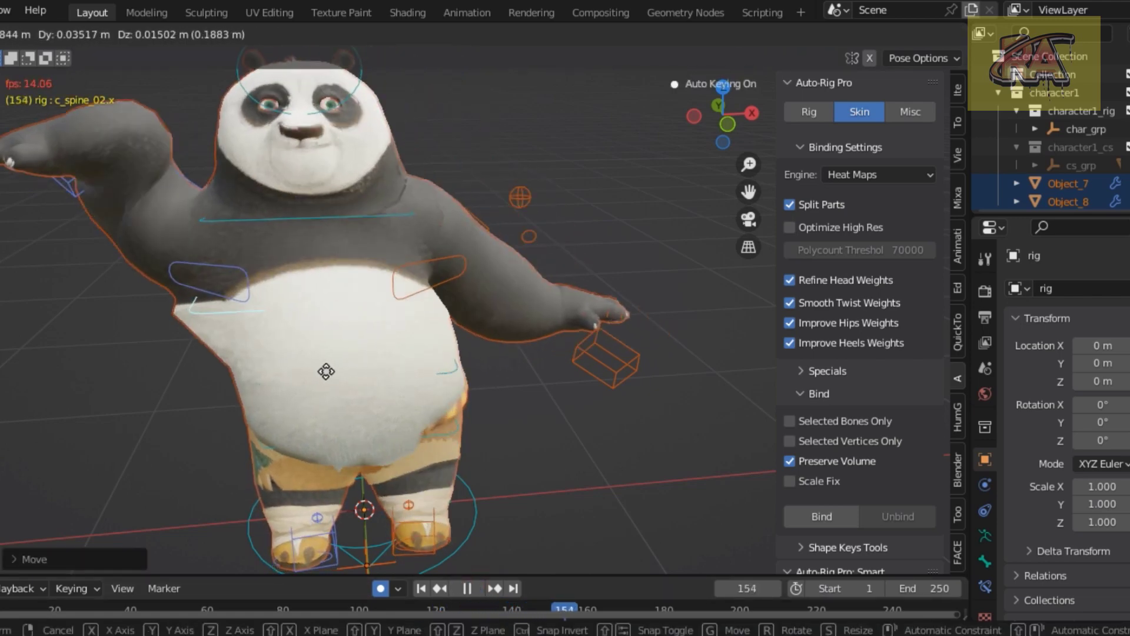
pyautogui.click(385, 365)
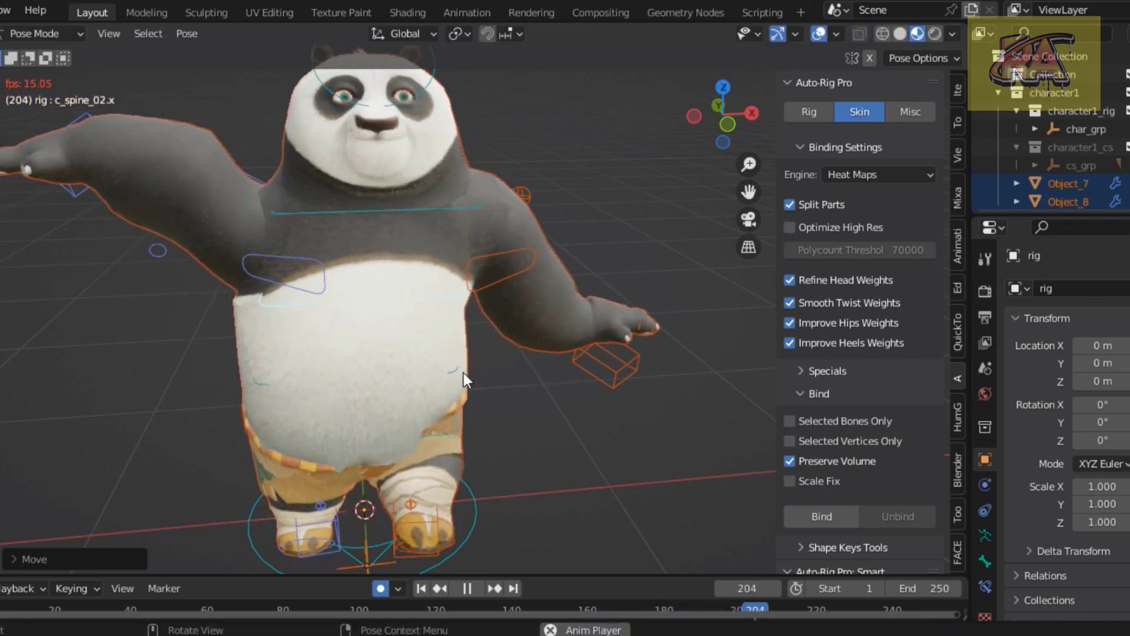
pyautogui.click(454, 373)
pyautogui.press('g')
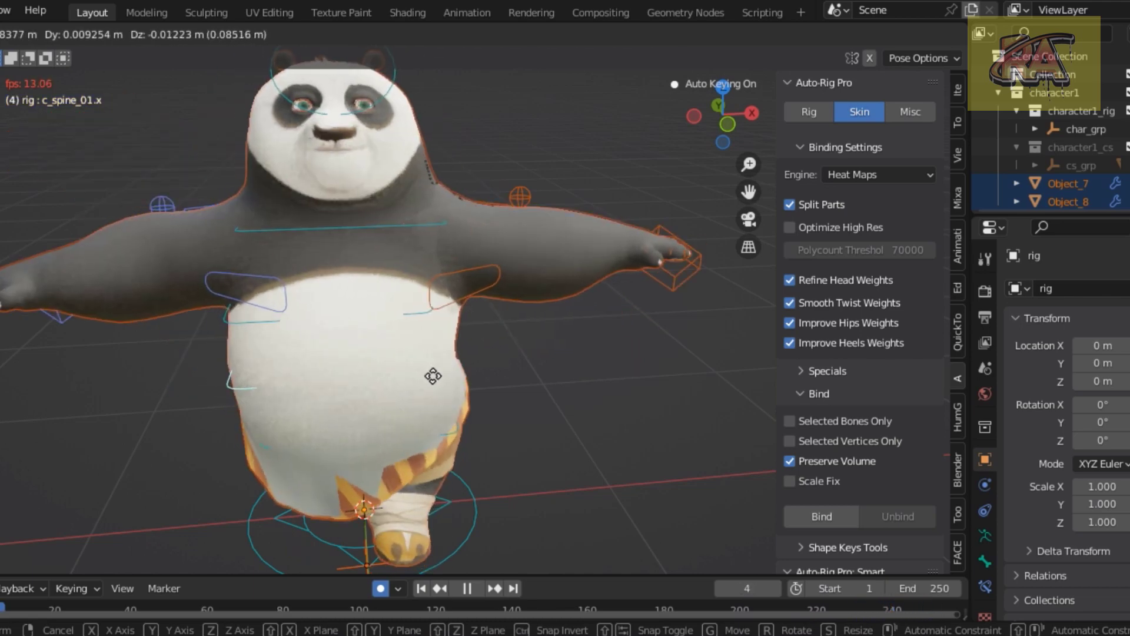
pyautogui.click(428, 378)
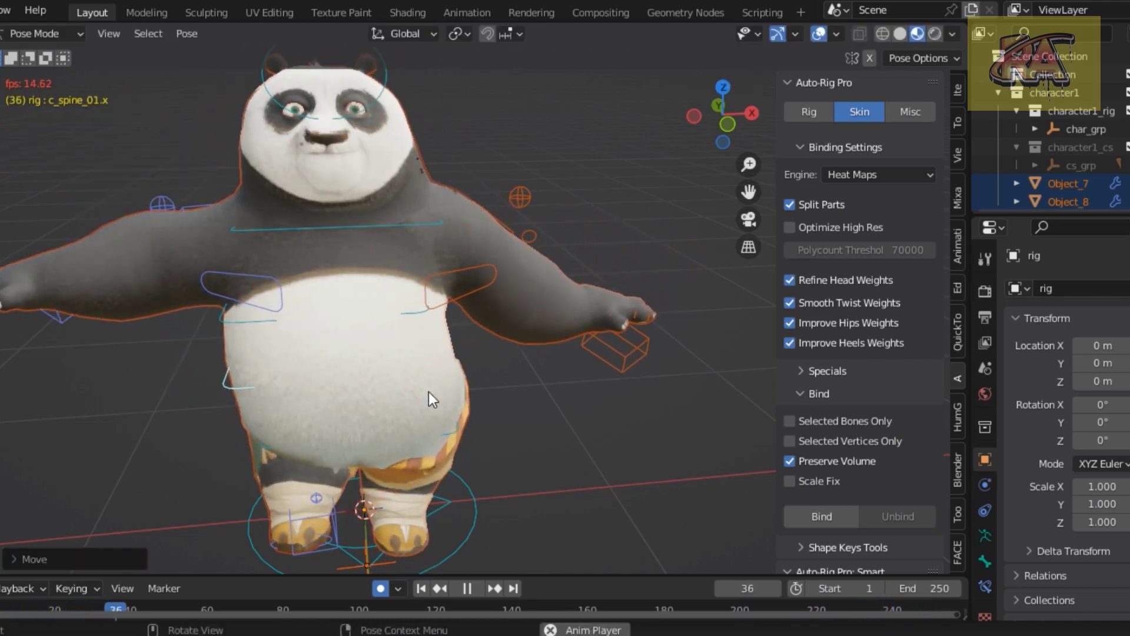
pyautogui.scroll(-2, 429, 391)
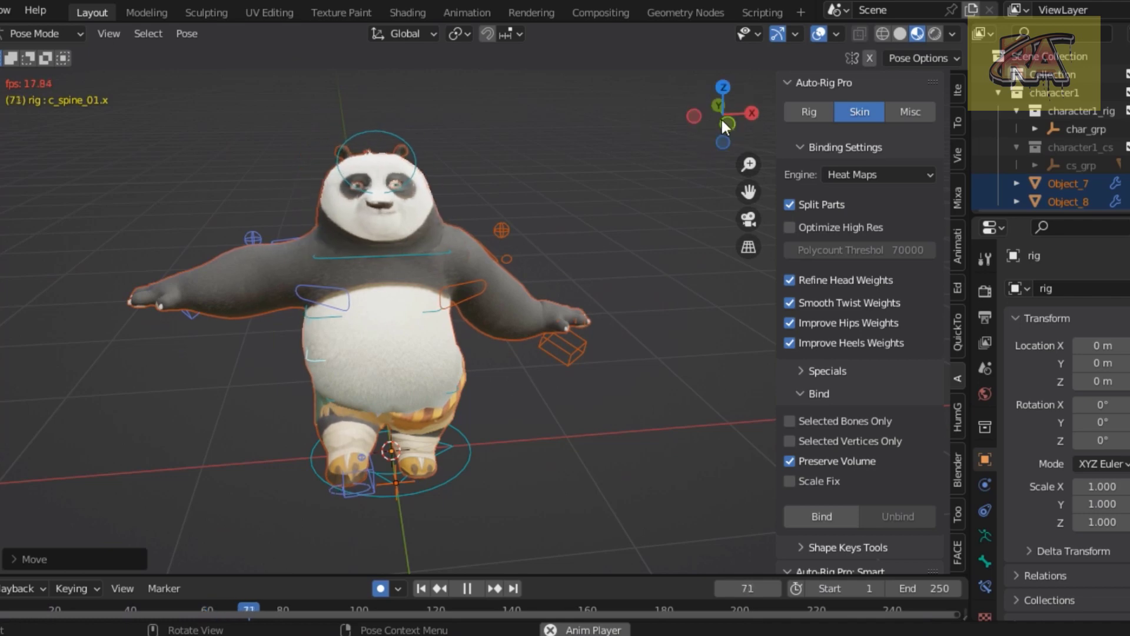
pyautogui.moveTo(723, 119)
pyautogui.mouseDown()
pyautogui.moveTo(689, 120)
pyautogui.moveTo(728, 117)
pyautogui.mouseUp()
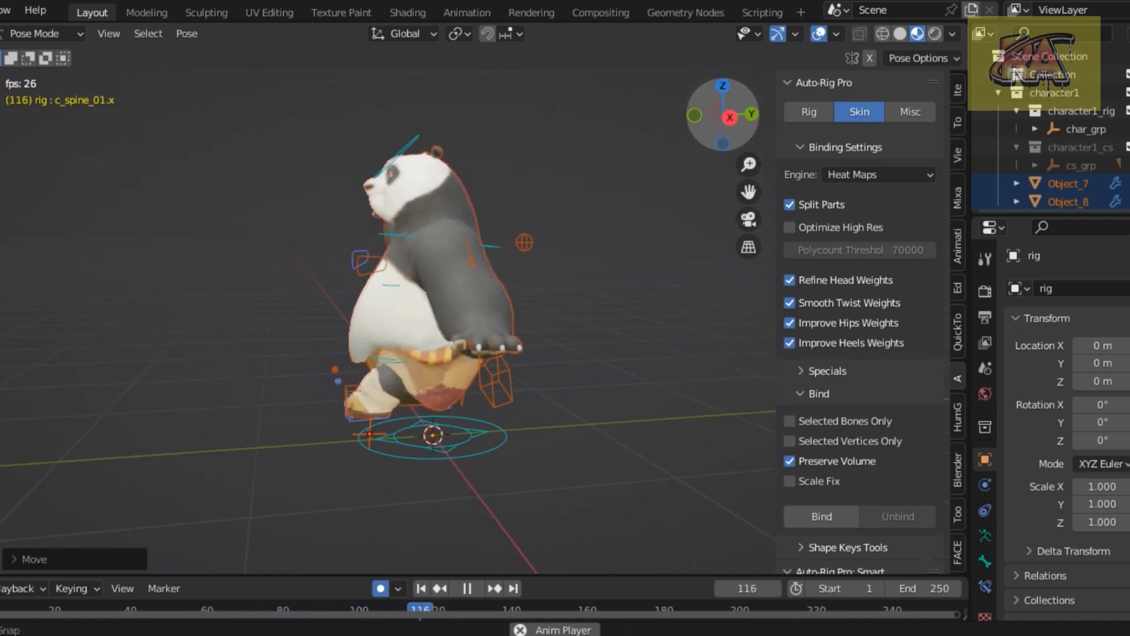